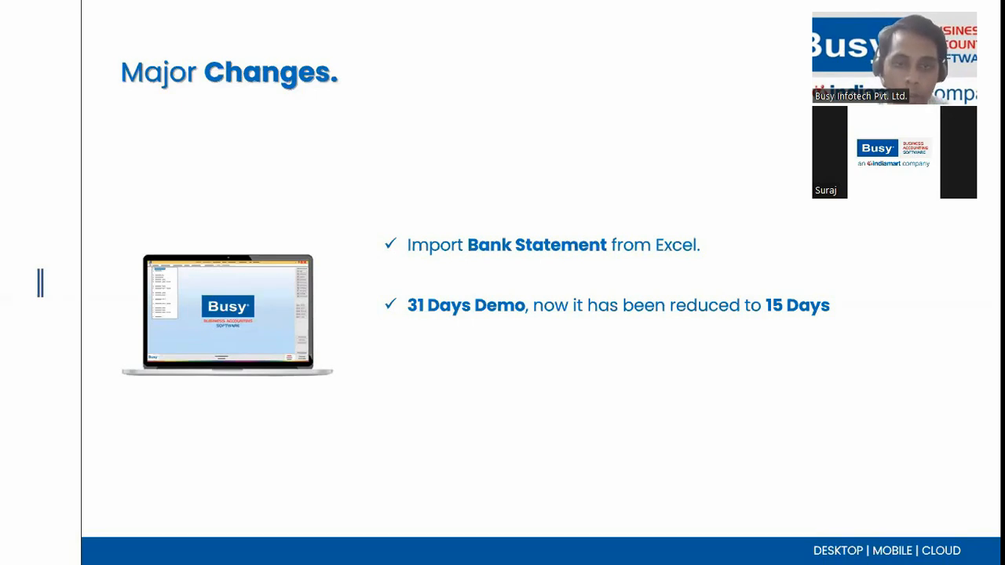
# Step: Switch to Busy 21 and open Import Bank Statement within the data export and import functions
pyautogui.hotkey('alt', 'Tab')
pyautogui.hotkey('alt', 'Tab')
pyautogui.hotkey('alt', 'Tab')
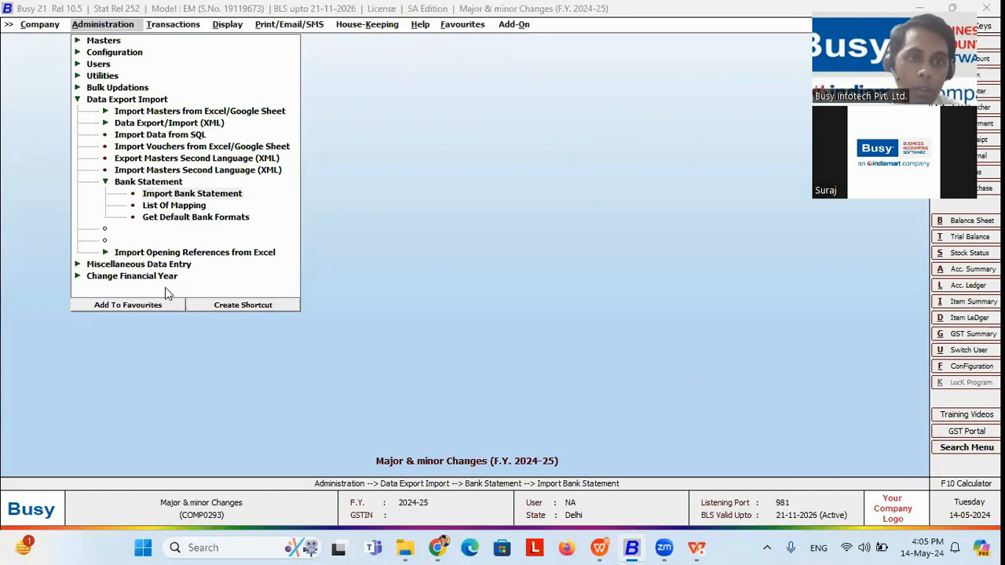
pyautogui.click(334, 107)
pyautogui.press('Escape')
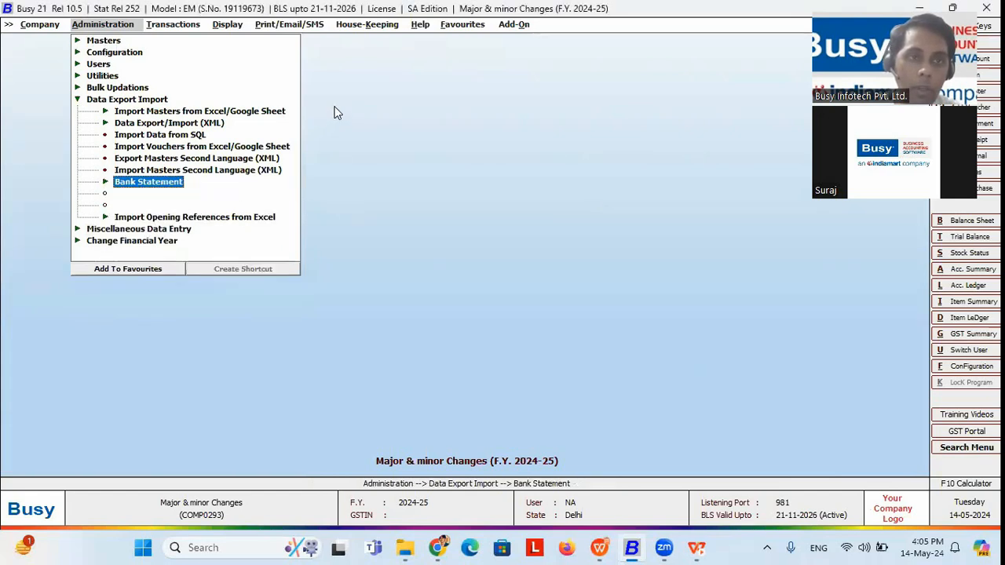
pyautogui.press('Escape')
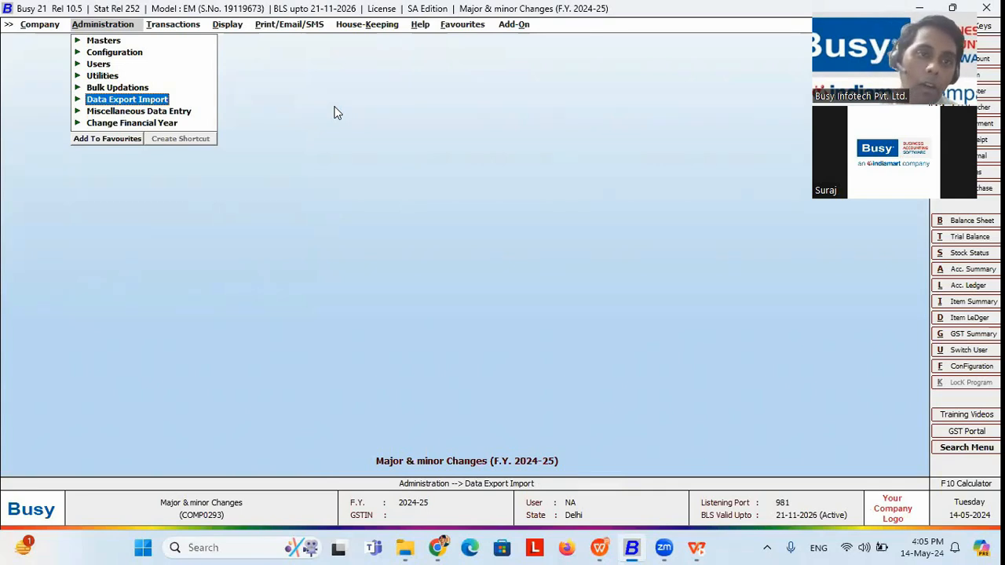
pyautogui.click(127, 102)
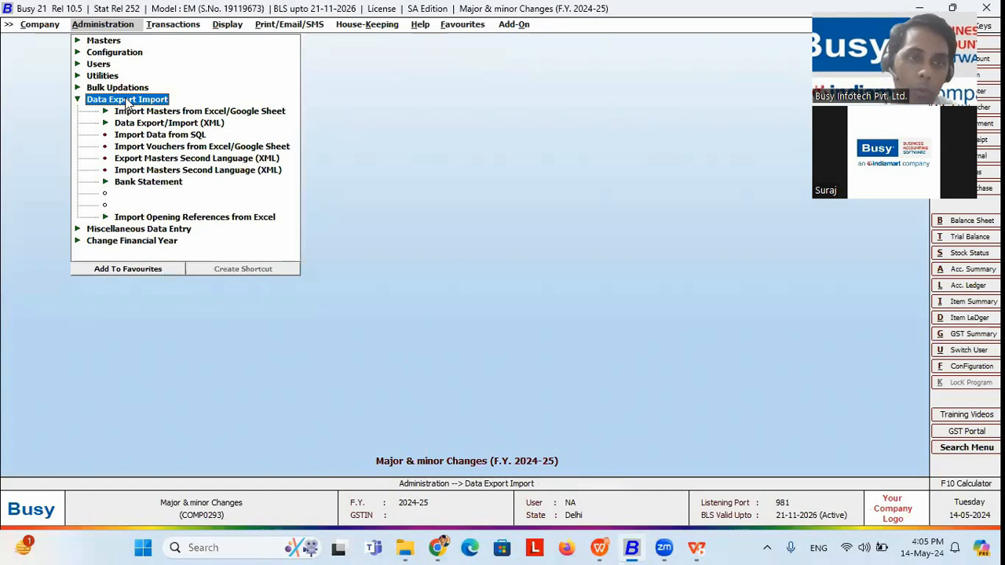
pyautogui.click(139, 185)
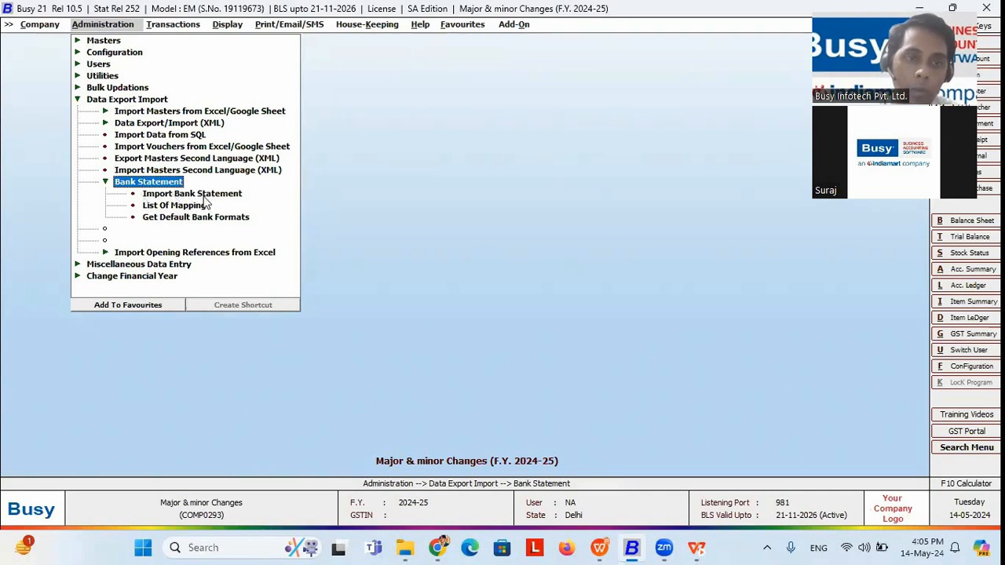
pyautogui.click(192, 194)
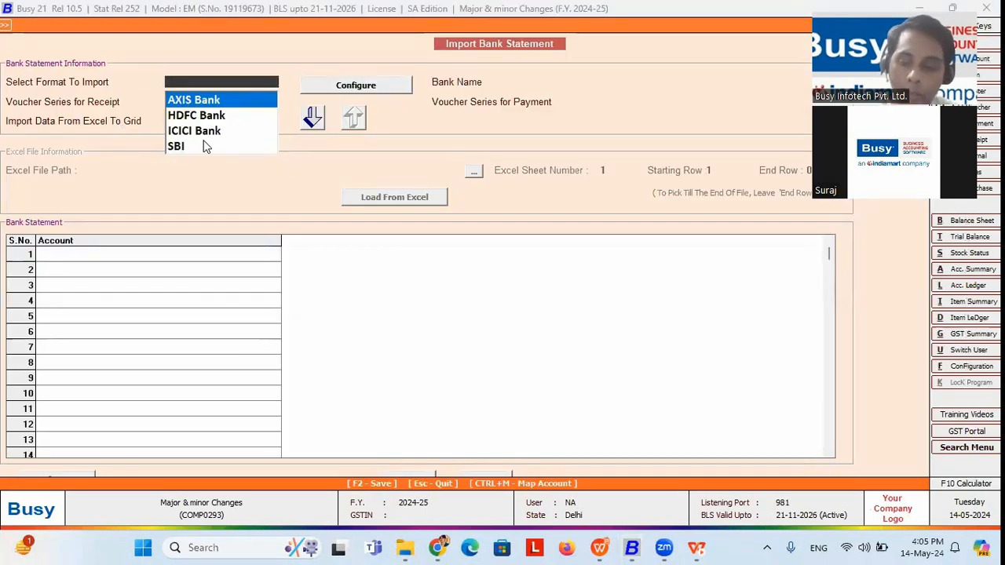
# Step: Choose the AXIS Bank import format, delete it in the import configuration, and exit the configuration
pyautogui.press('Down')
pyautogui.press('Down')
pyautogui.press('Up')
pyautogui.press('Up')
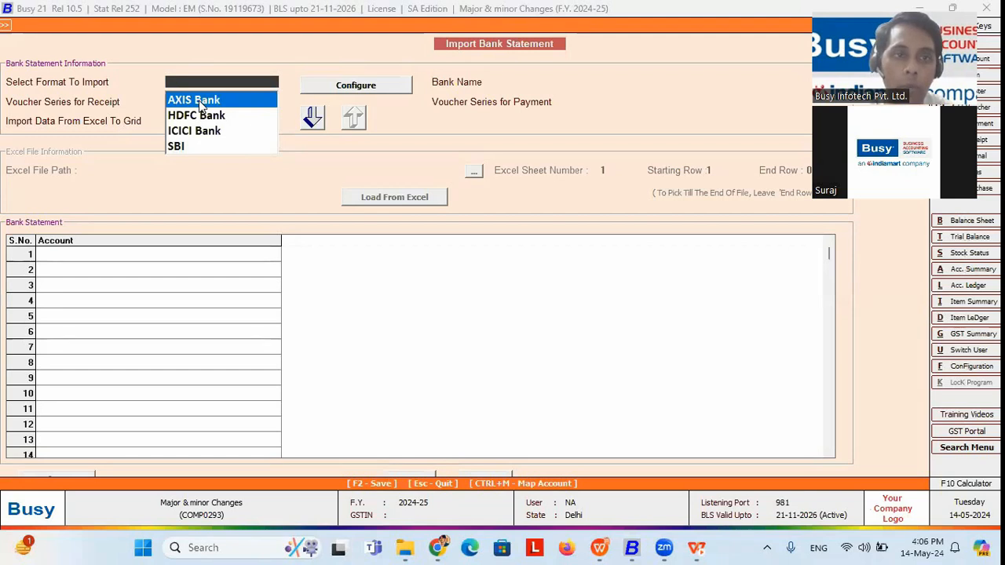
pyautogui.click(200, 105)
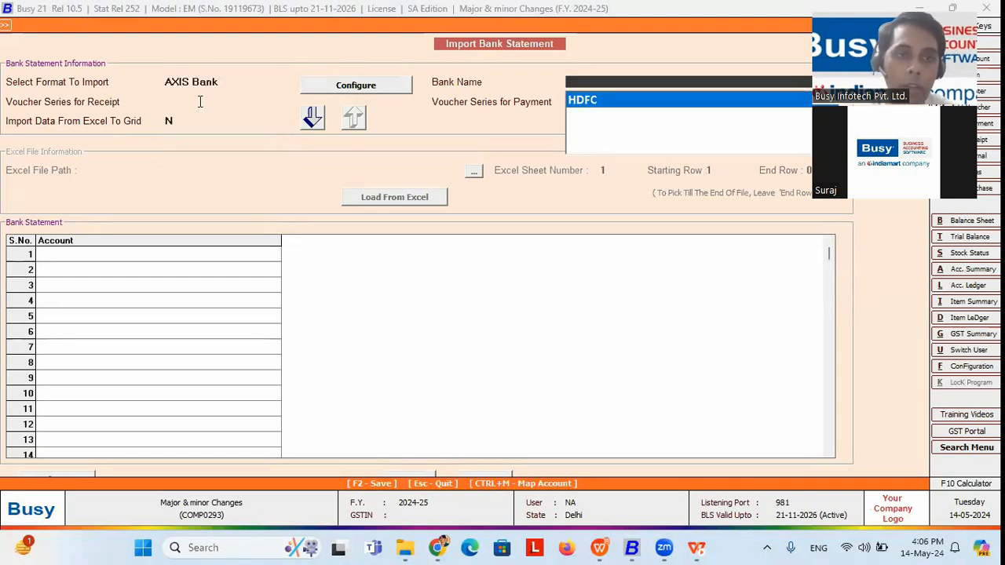
pyautogui.click(355, 87)
pyautogui.click(355, 86)
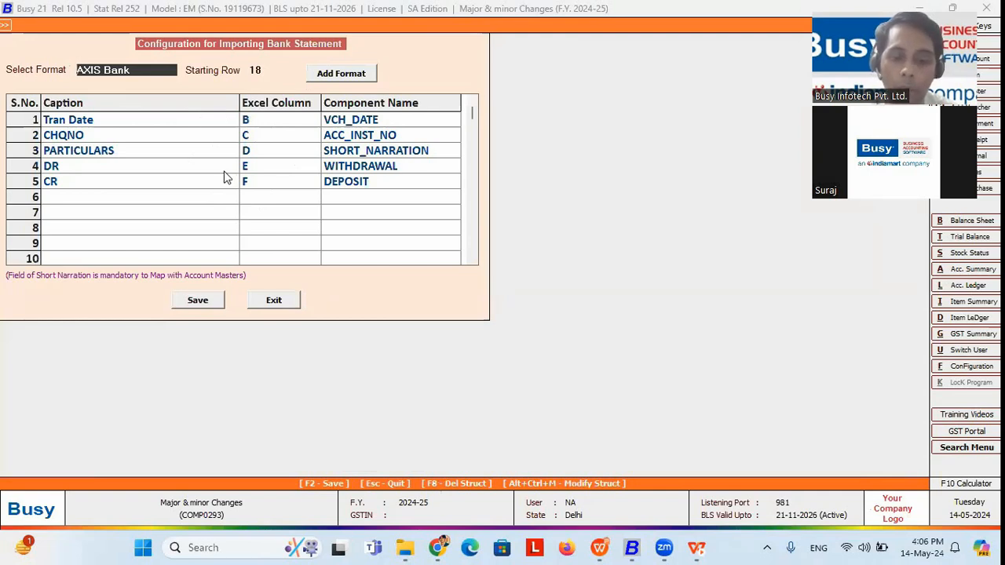
pyautogui.press('F8')
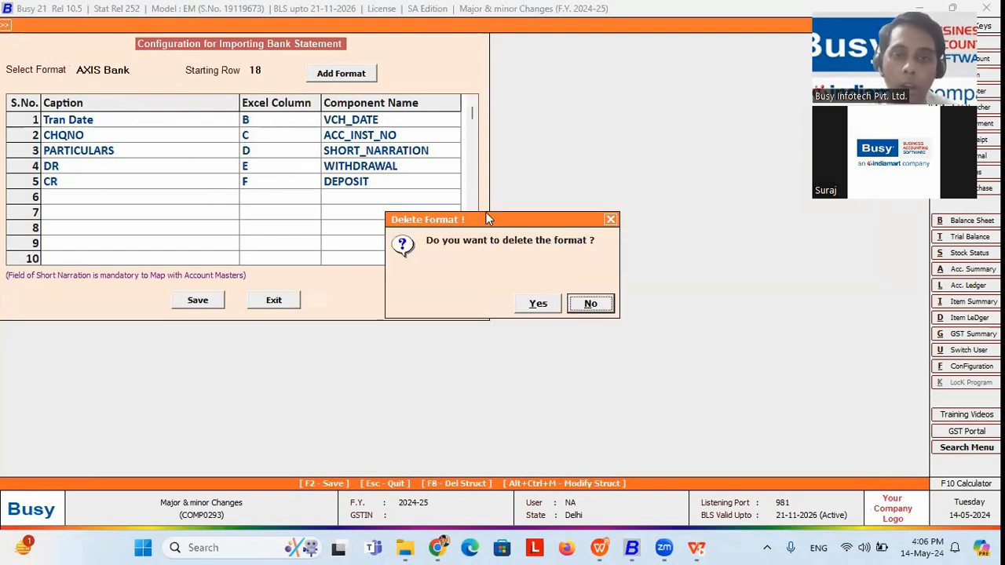
pyautogui.click(536, 303)
pyautogui.moveTo(537, 226); pyautogui.dragTo(510, 84)
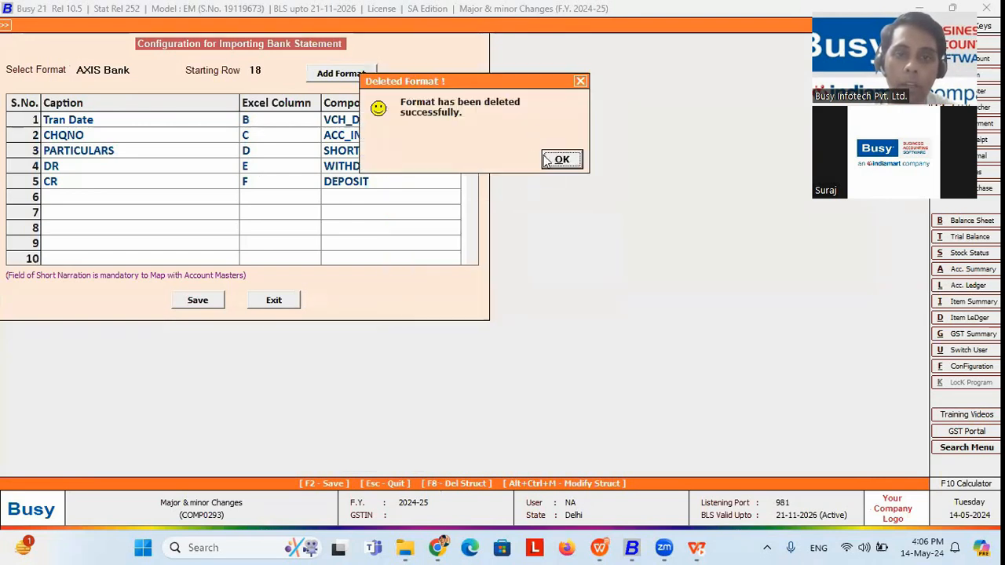
pyautogui.click(562, 159)
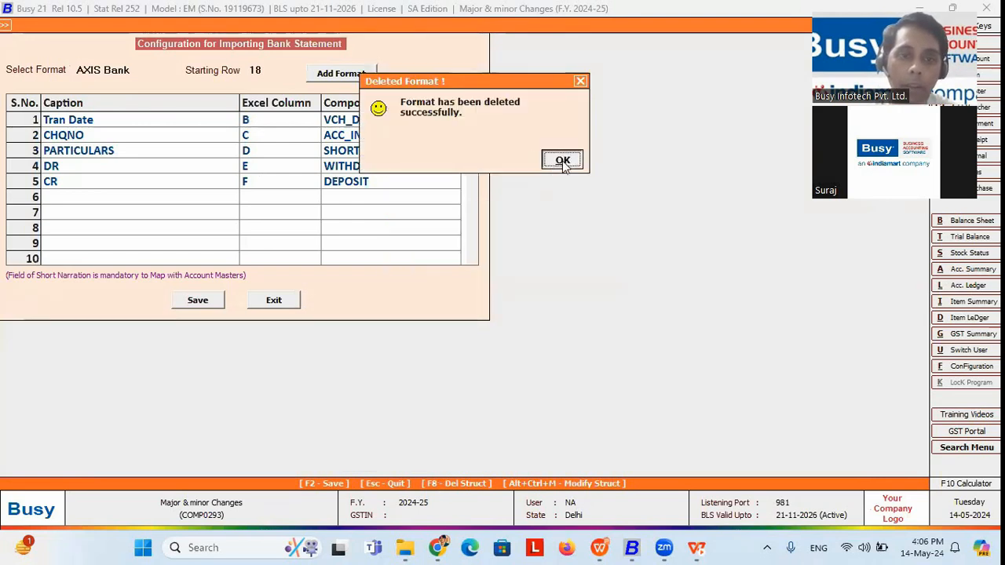
pyautogui.click(273, 301)
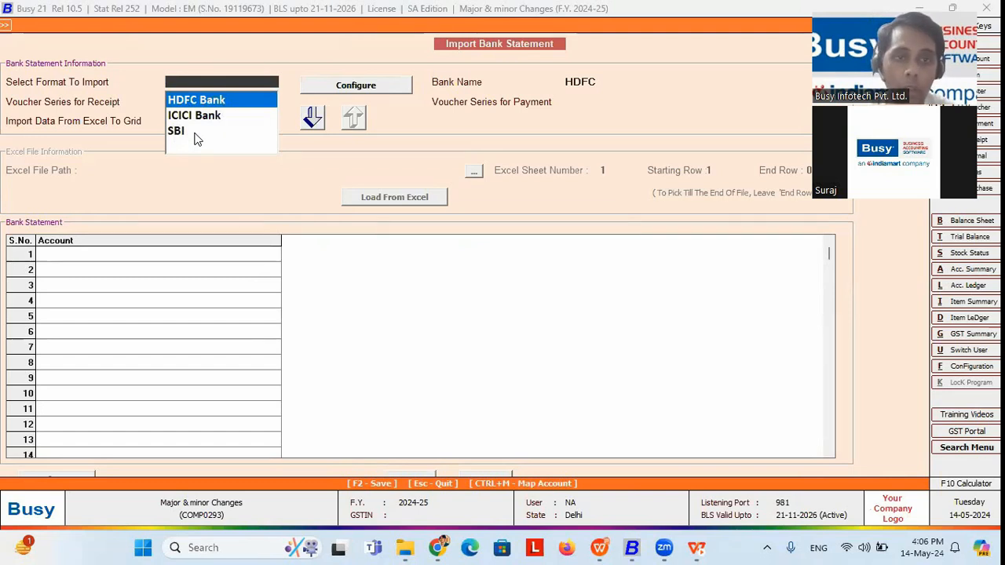
# Step: Quit the bank statement import and add the AXIS Bank format back from the default bank formats
pyautogui.press('Escape')
pyautogui.press('Left')
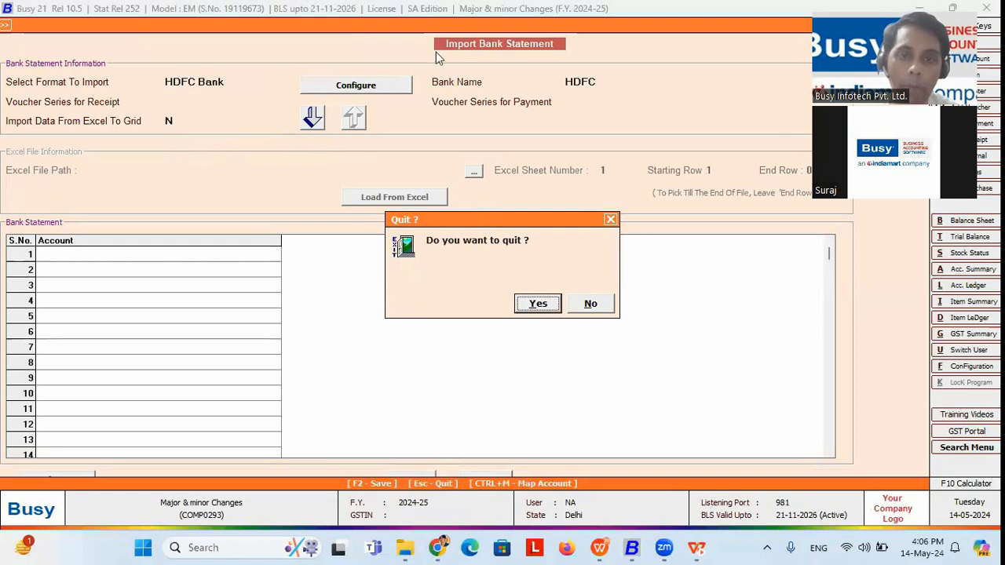
pyautogui.moveTo(478, 216); pyautogui.dragTo(436, 54)
pyautogui.click(496, 143)
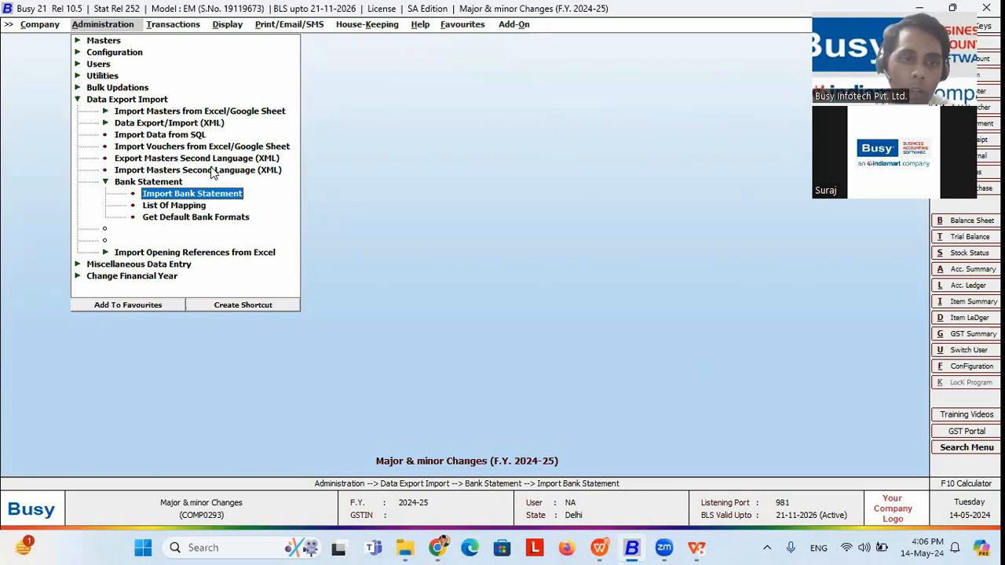
pyautogui.doubleClick(199, 219)
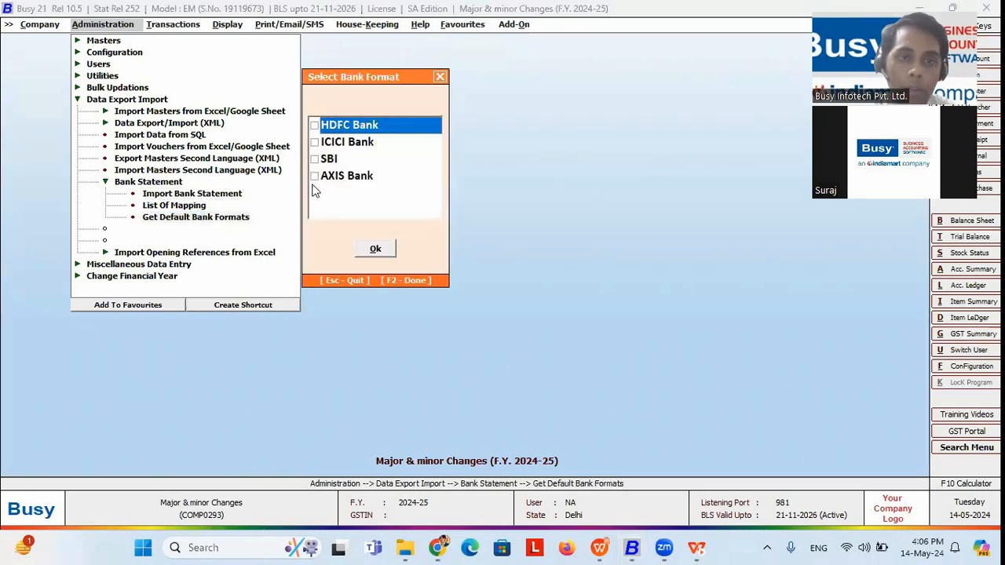
pyautogui.click(315, 179)
pyautogui.click(384, 249)
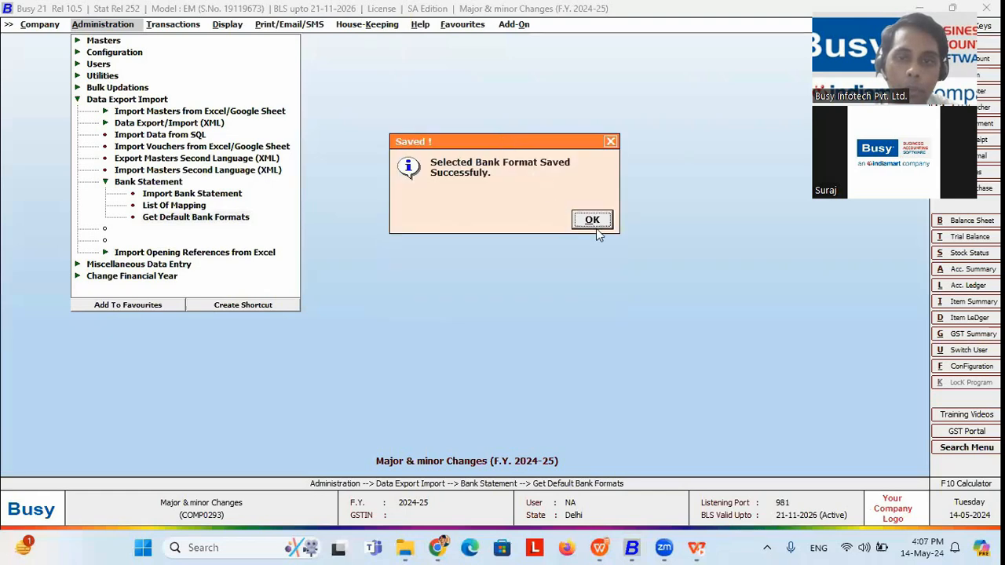
pyautogui.click(595, 223)
# Step: Reopen Import Bank Statement and check the list of available bank formats, keeping the screen open
pyautogui.click(157, 193)
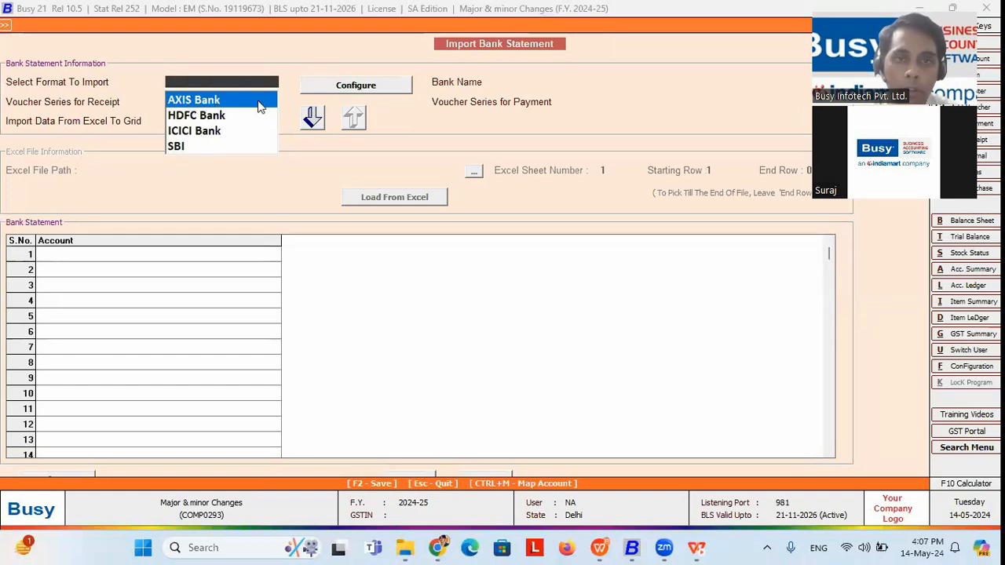
pyautogui.press('Escape')
pyautogui.press('Escape')
pyautogui.press('Escape')
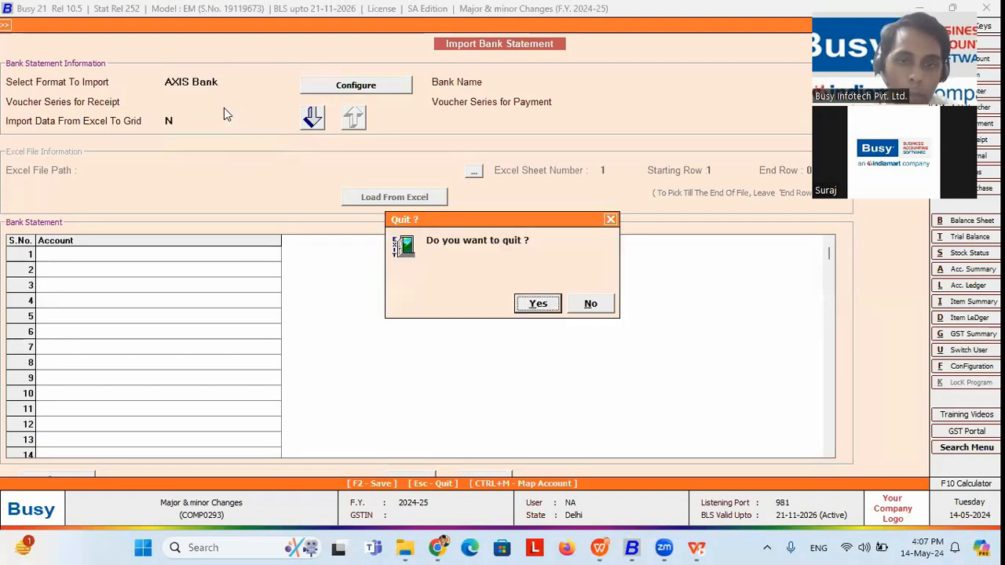
pyautogui.click(609, 220)
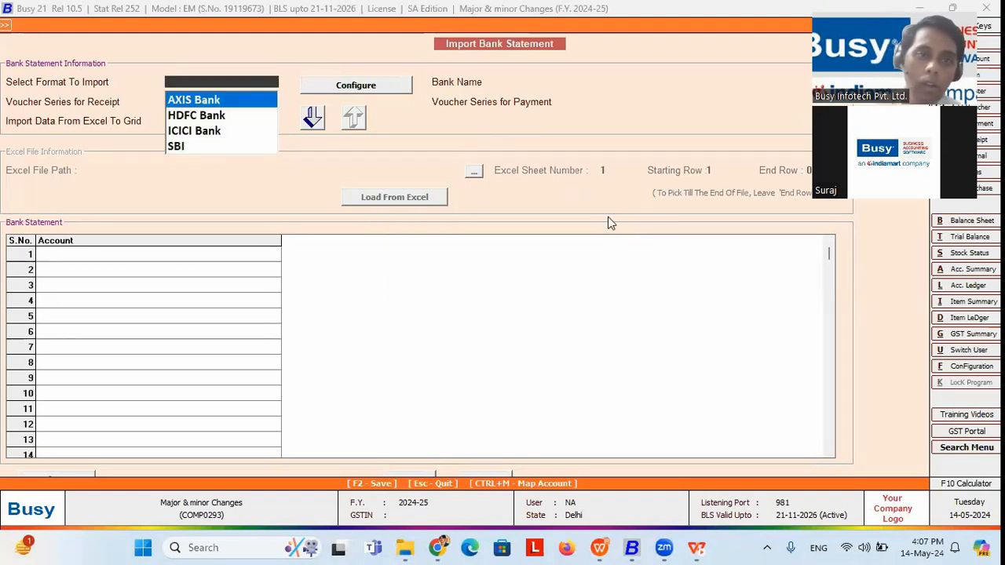
# Step: Select the HDFC Bank format for the import and review its column configuration
pyautogui.press('Down')
pyautogui.press('Return')
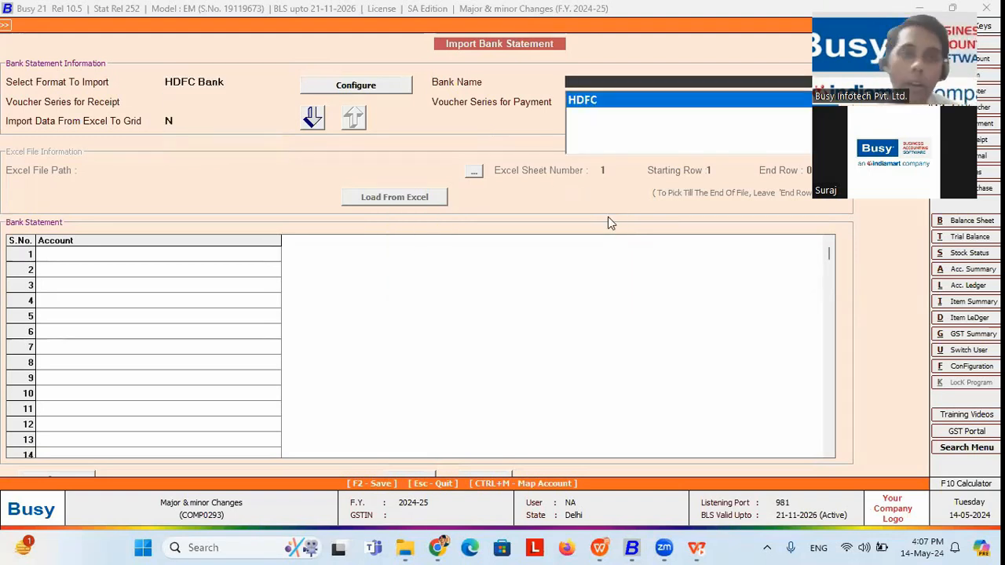
pyautogui.click(350, 87)
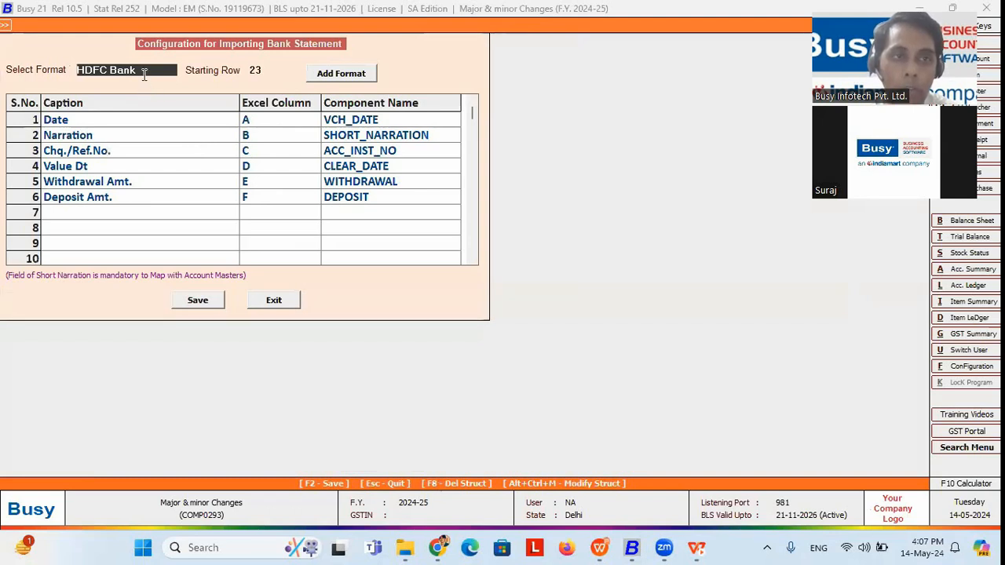
pyautogui.click(267, 301)
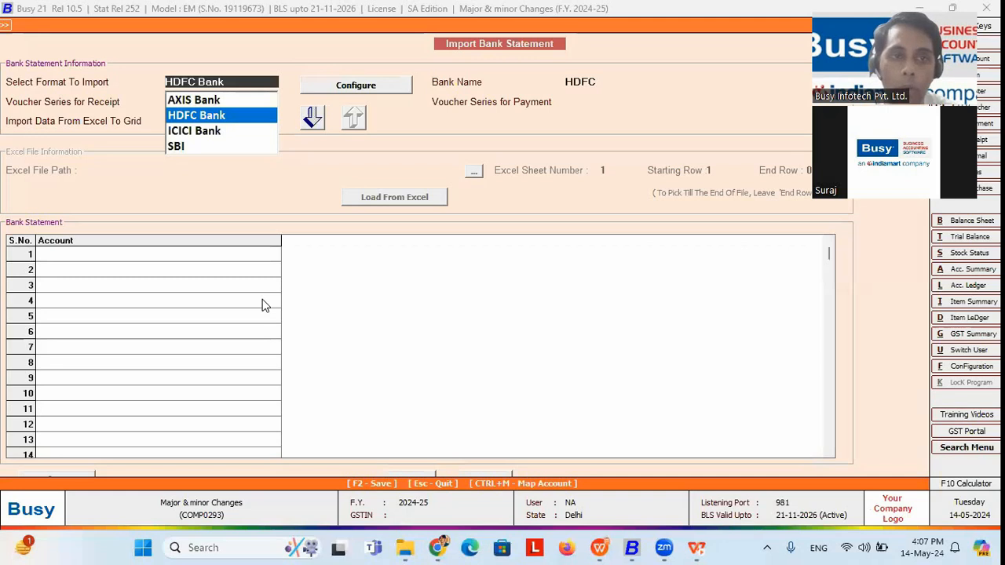
# Step: Set the receipt and payment voucher series to Main, set importing Excel data to the grid to Y, and proceed to the Excel file details
pyautogui.press('Return')
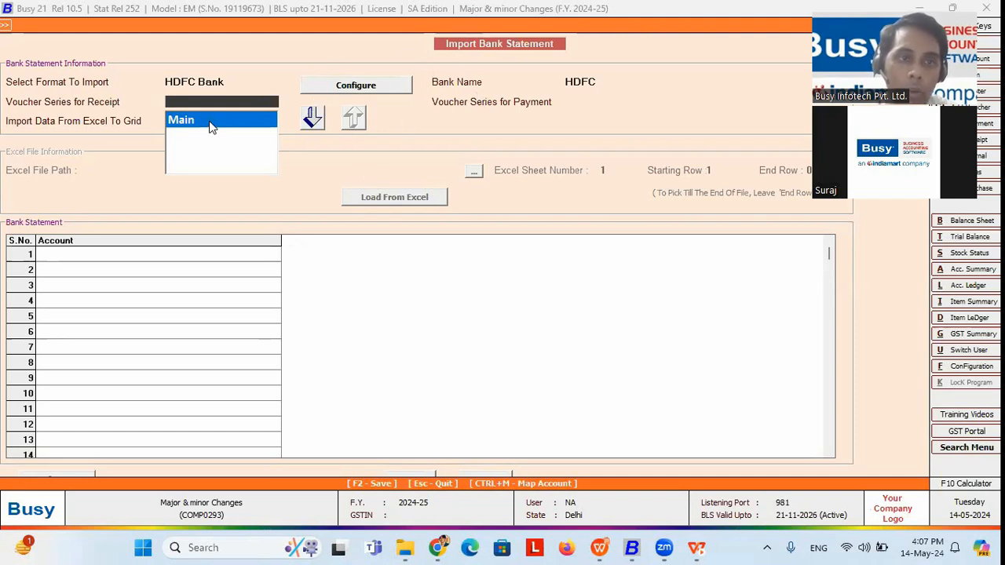
pyautogui.press('Return')
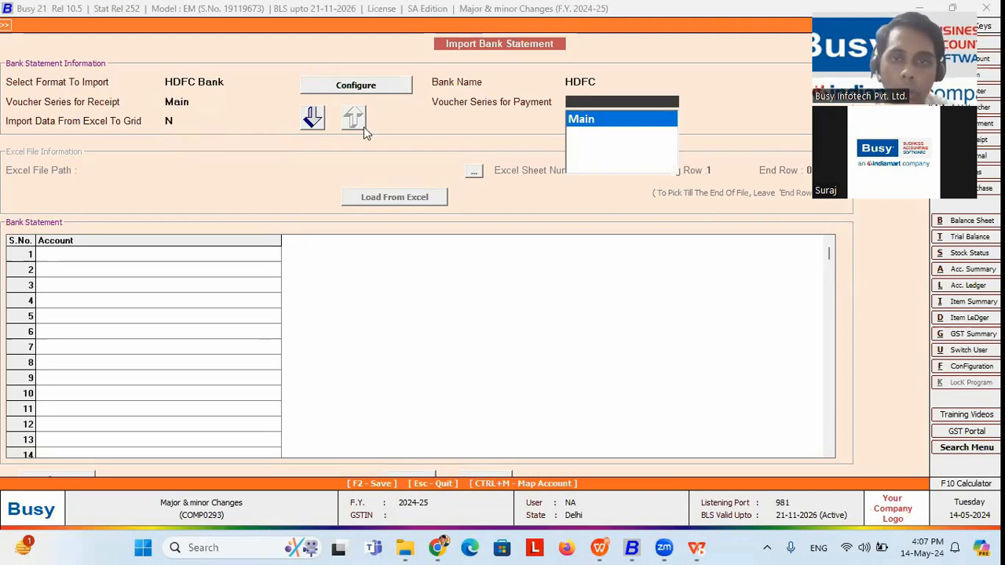
pyautogui.click(203, 102)
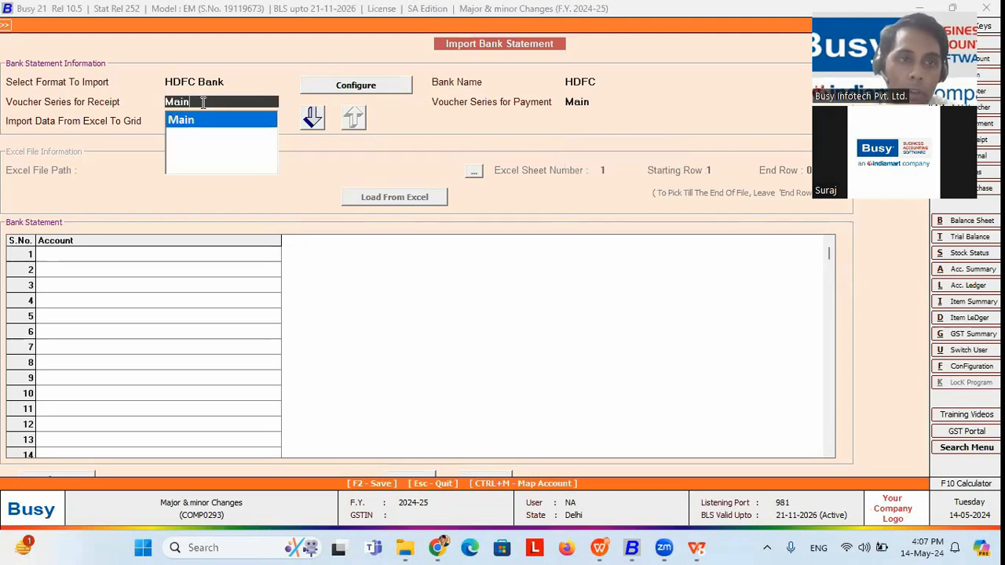
pyautogui.press('Return')
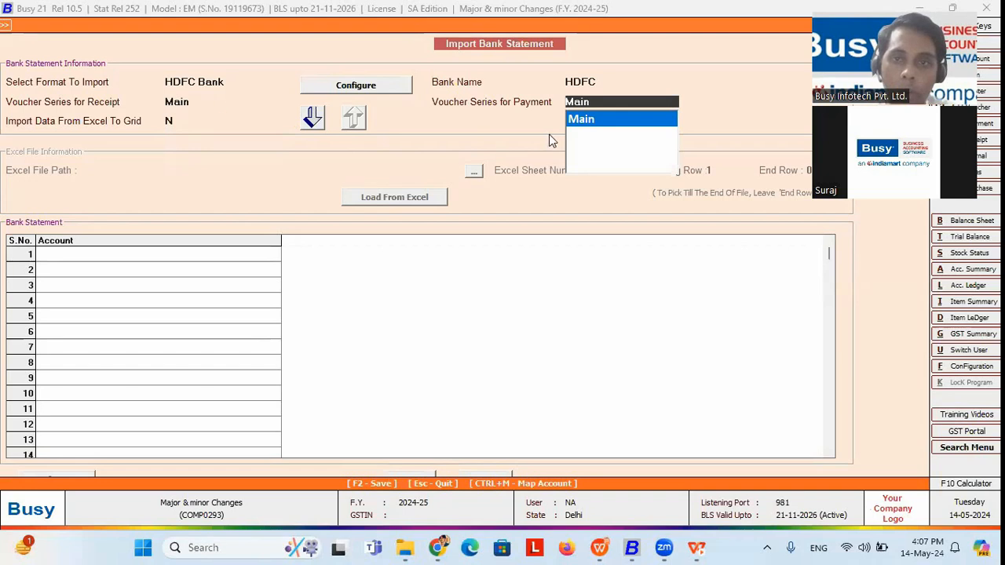
pyautogui.click(601, 121)
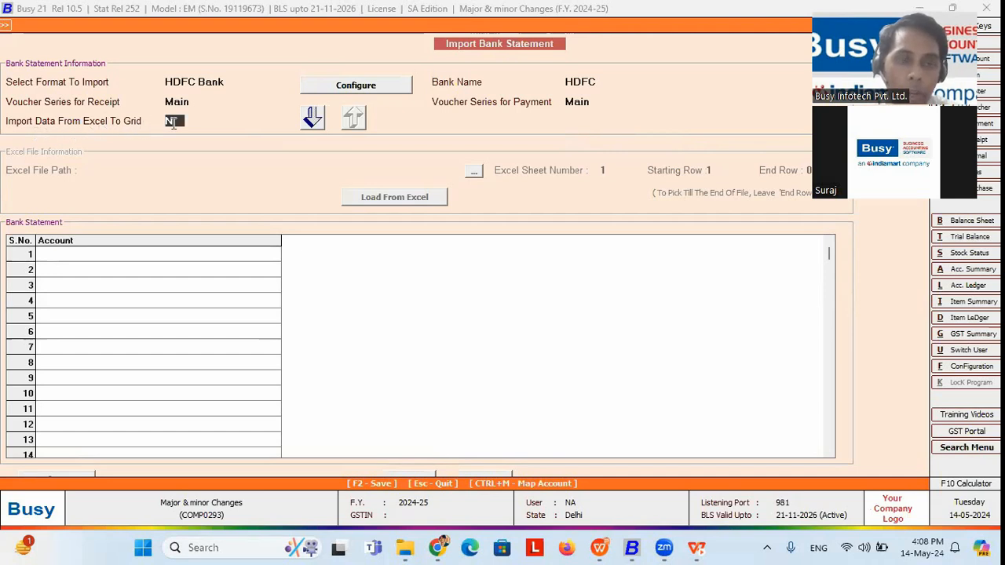
pyautogui.press('y')
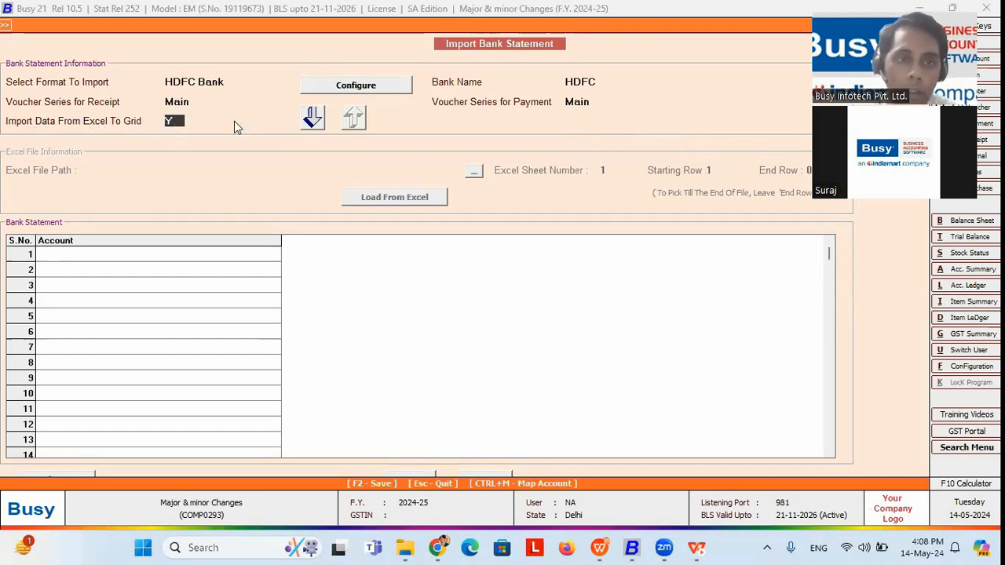
pyautogui.click(312, 117)
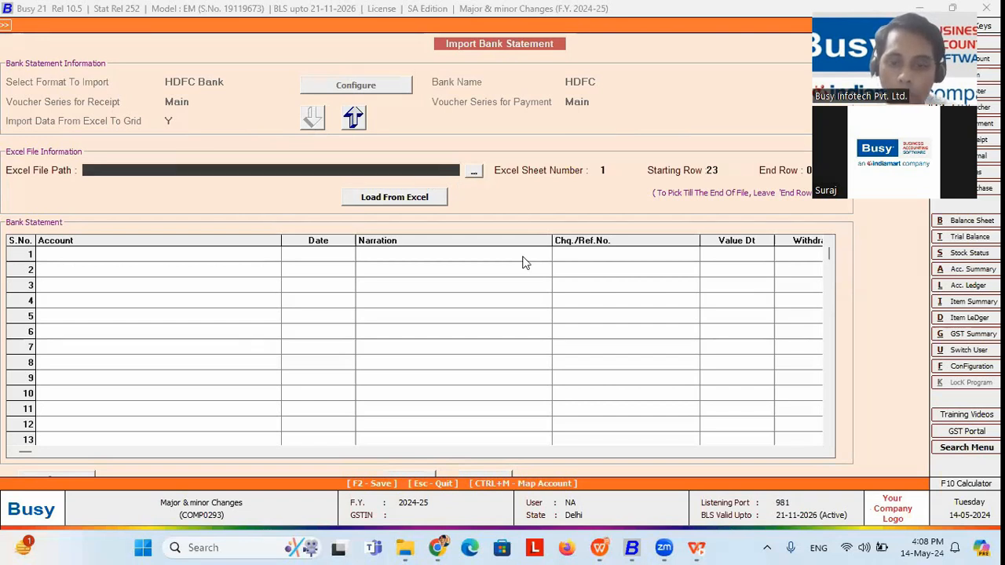
# Step: Minimize the import window and open the downloaded account statement spreadsheet to examine its layout
pyautogui.moveTo(601, 547)
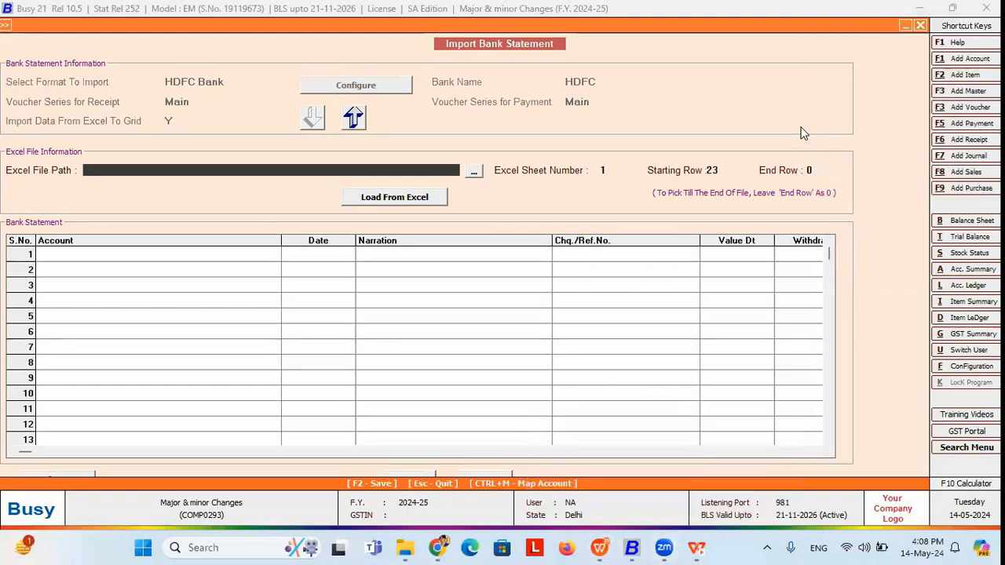
pyautogui.click(905, 25)
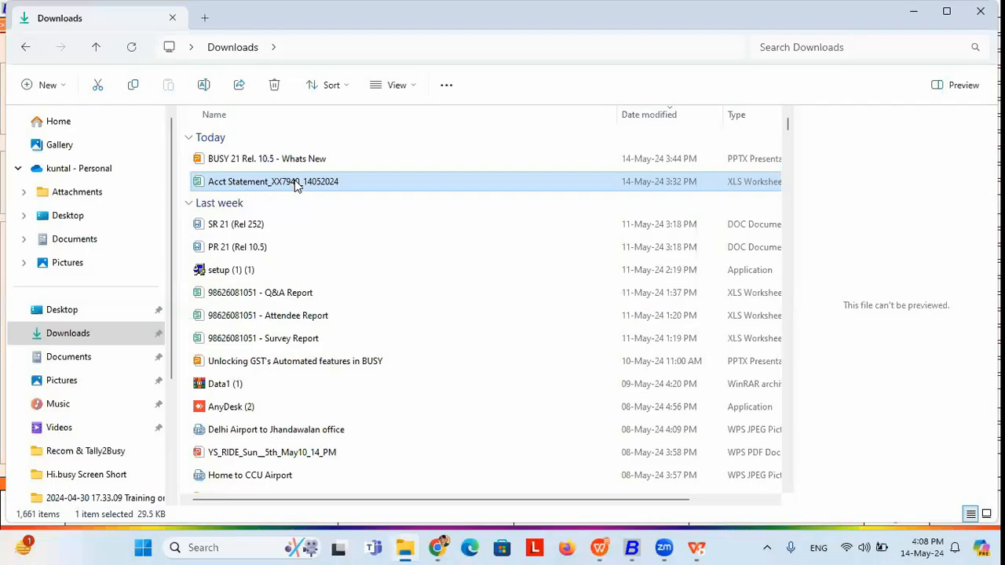
pyautogui.doubleClick(295, 182)
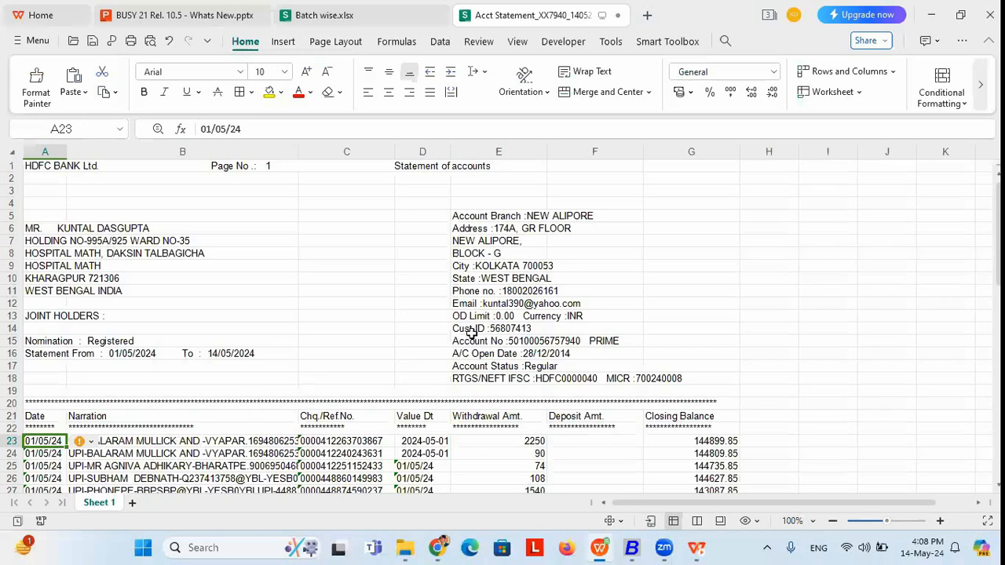
# Step: Switch back to Busy 21 and choose today's Acct Statement Excel file from Downloads as the file to import
pyautogui.click(637, 554)
pyautogui.click(474, 171)
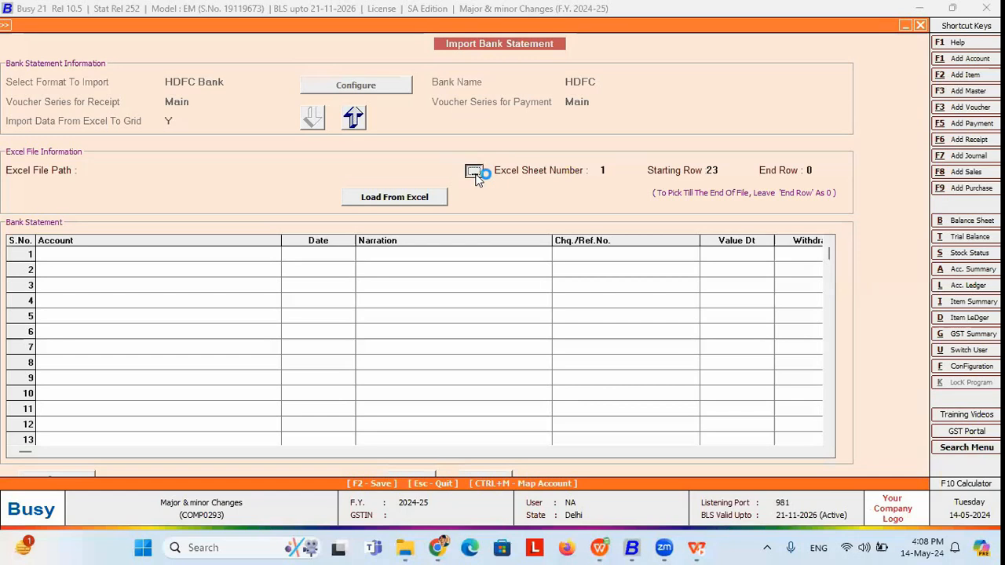
pyautogui.click(213, 156)
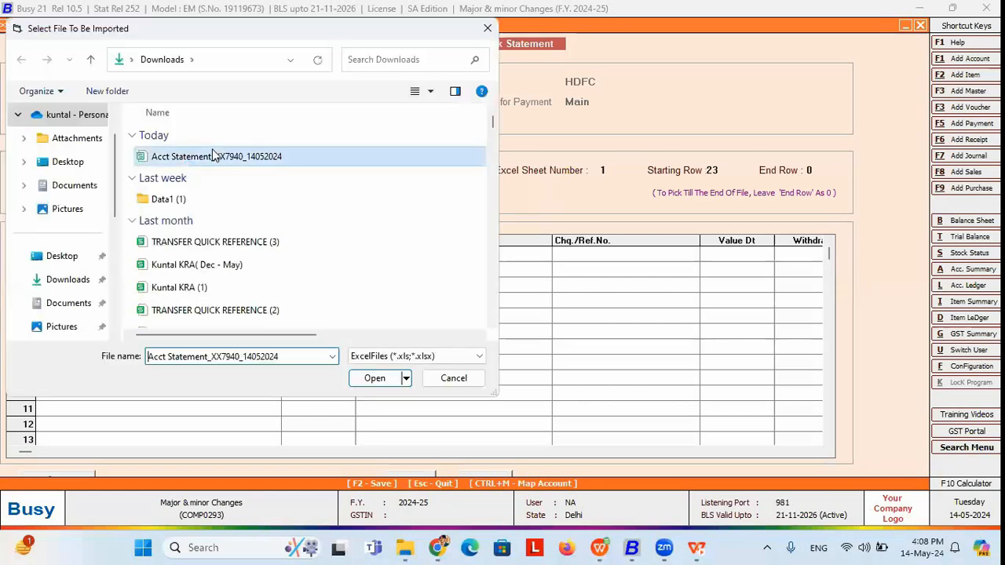
pyautogui.click(377, 385)
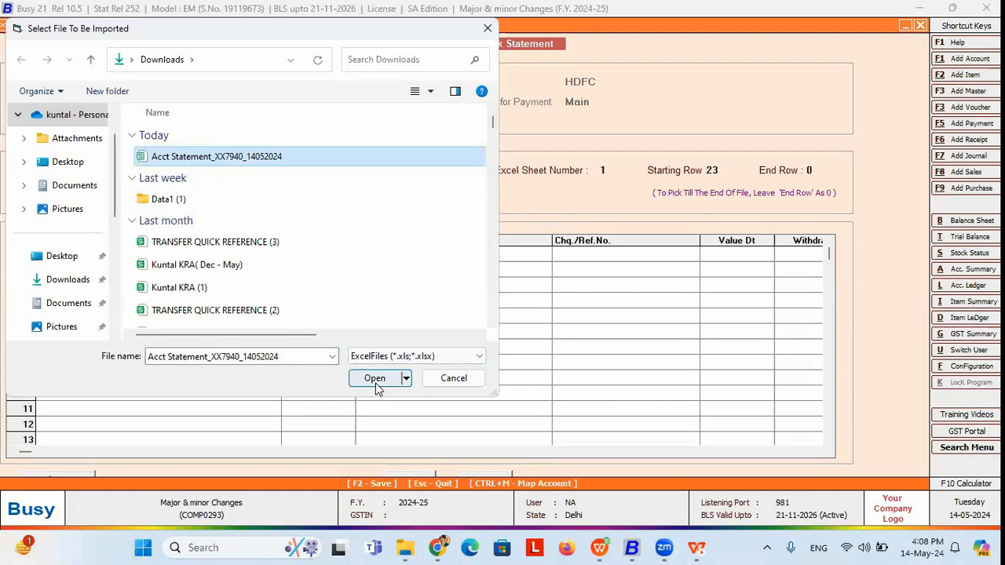
pyautogui.click(377, 386)
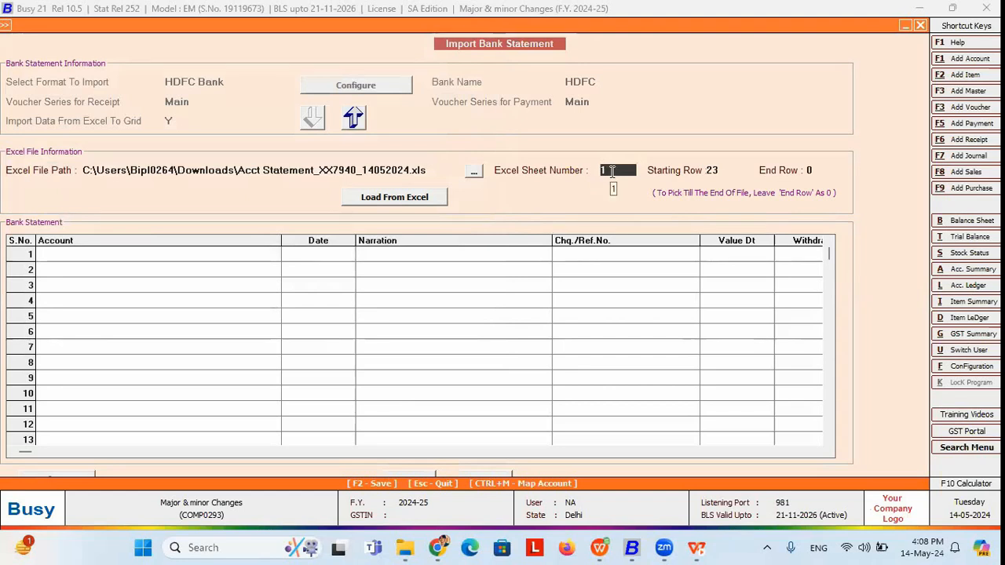
# Step: Compare the import's starting row with the first transaction row in the statement spreadsheet, finishing back in Busy 21
pyautogui.click(726, 170)
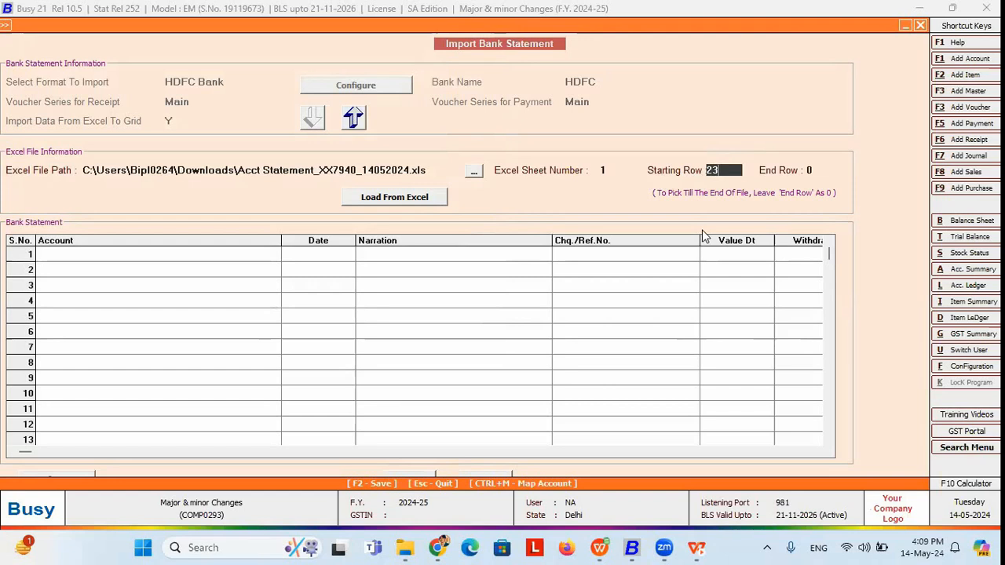
pyautogui.moveTo(598, 547)
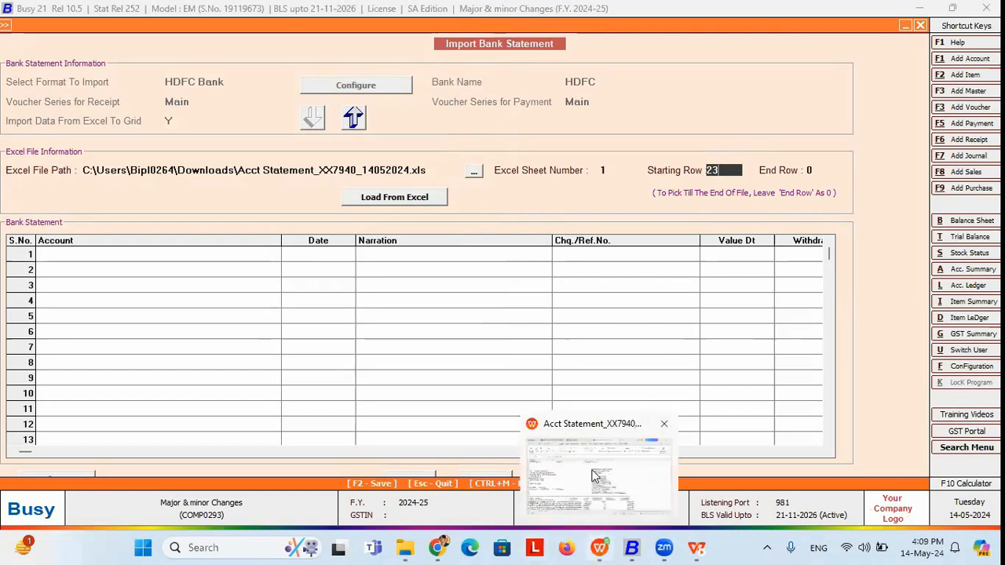
pyautogui.click(584, 475)
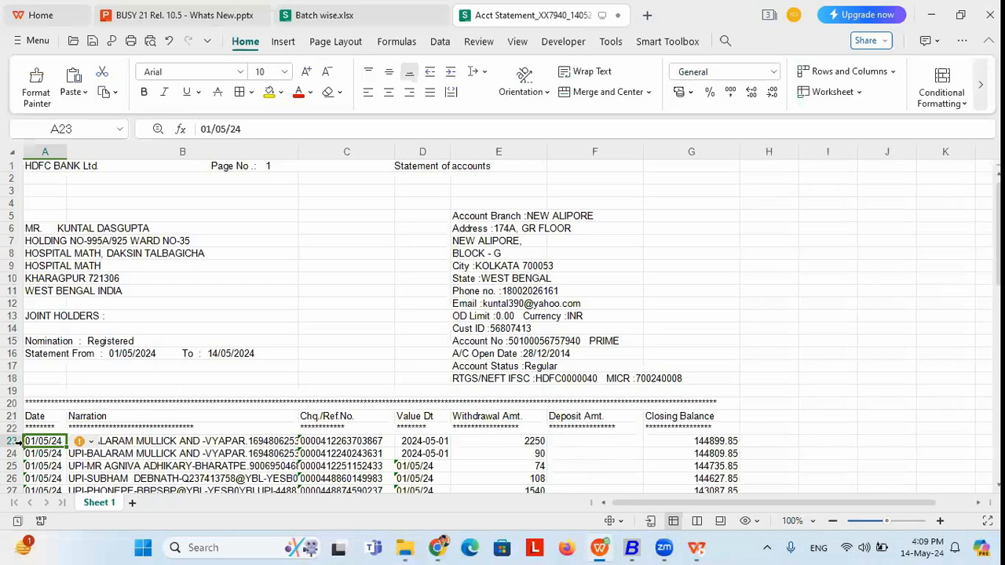
pyautogui.click(632, 547)
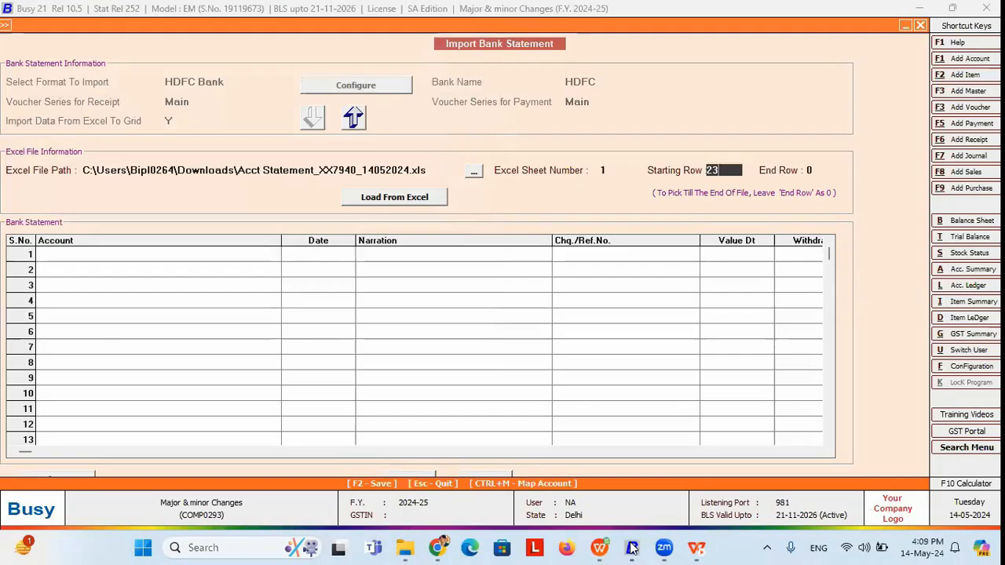
# Step: Set the end row to 24 and load the statement rows from Excel into the grid, confirming the import
pyautogui.click(819, 170)
pyautogui.moveTo(632, 547)
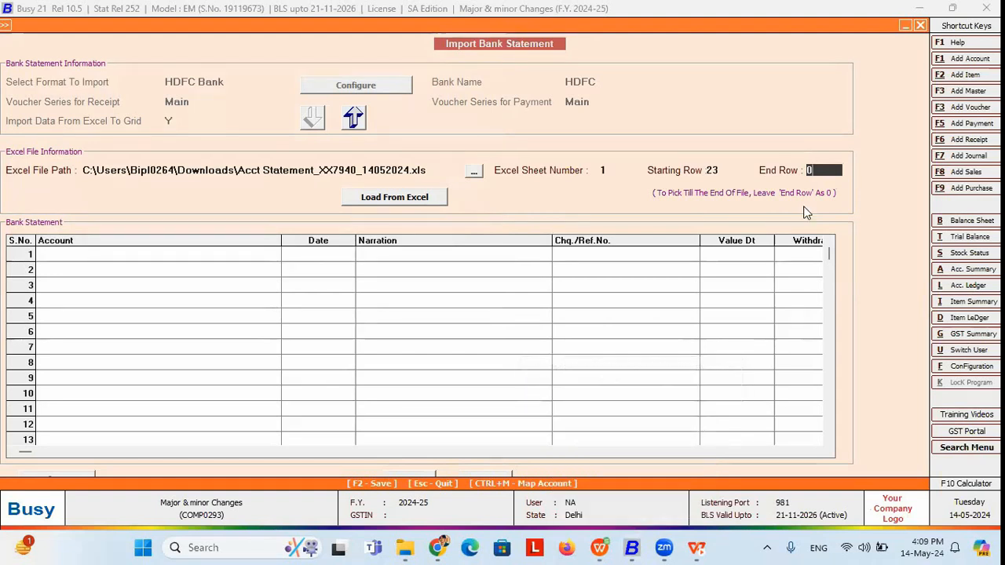
pyautogui.write('24')
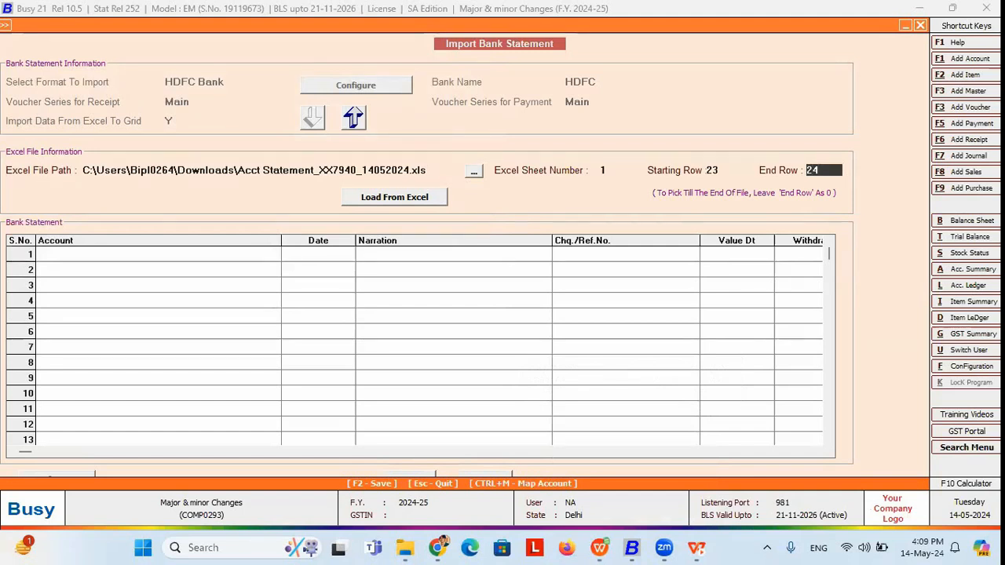
pyautogui.write('0')
pyautogui.write('24')
pyautogui.click(398, 203)
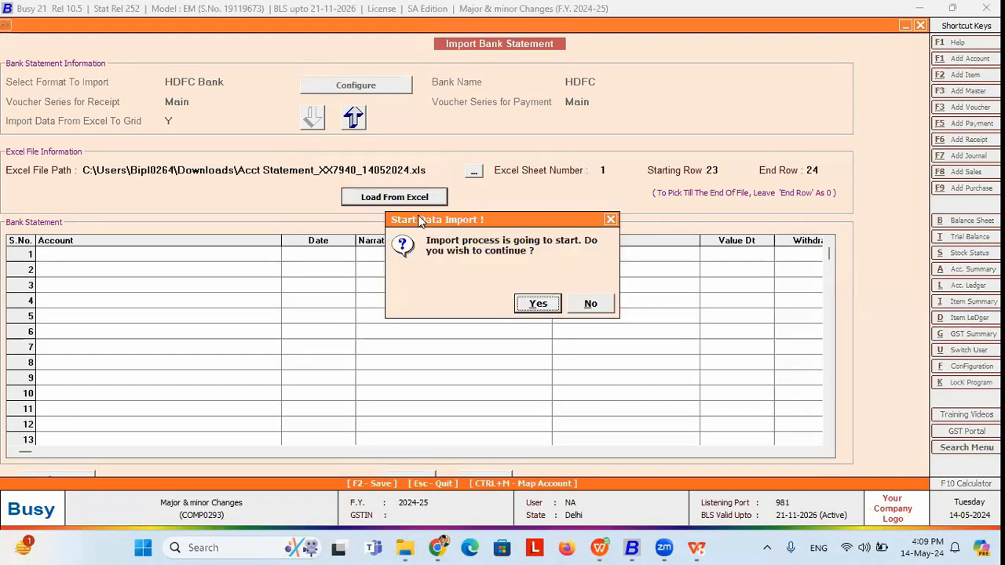
pyautogui.click(540, 304)
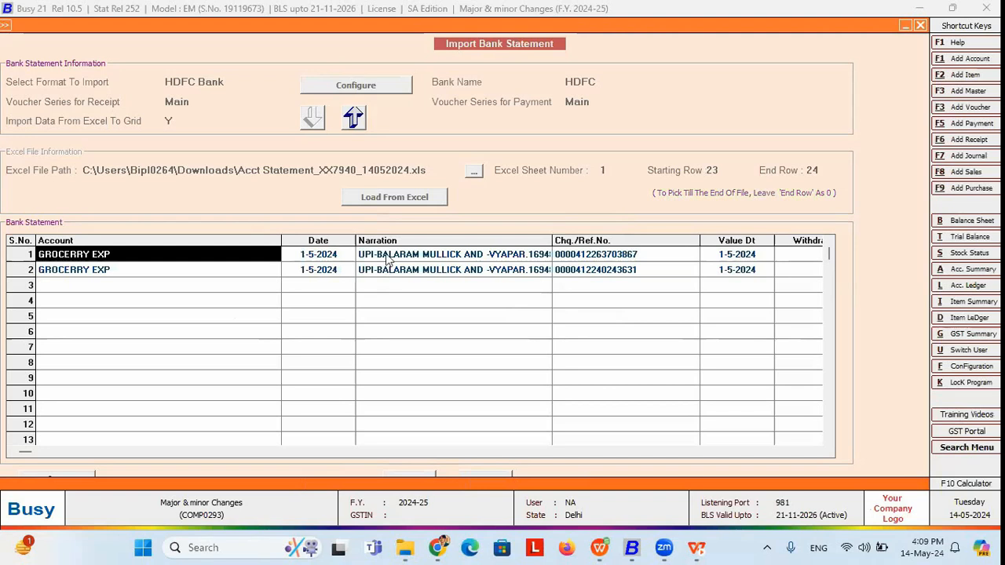
# Step: Widen the grid's Narration column and review the first imported entry through to its withdrawal amount
pyautogui.click(345, 254)
pyautogui.click(391, 252)
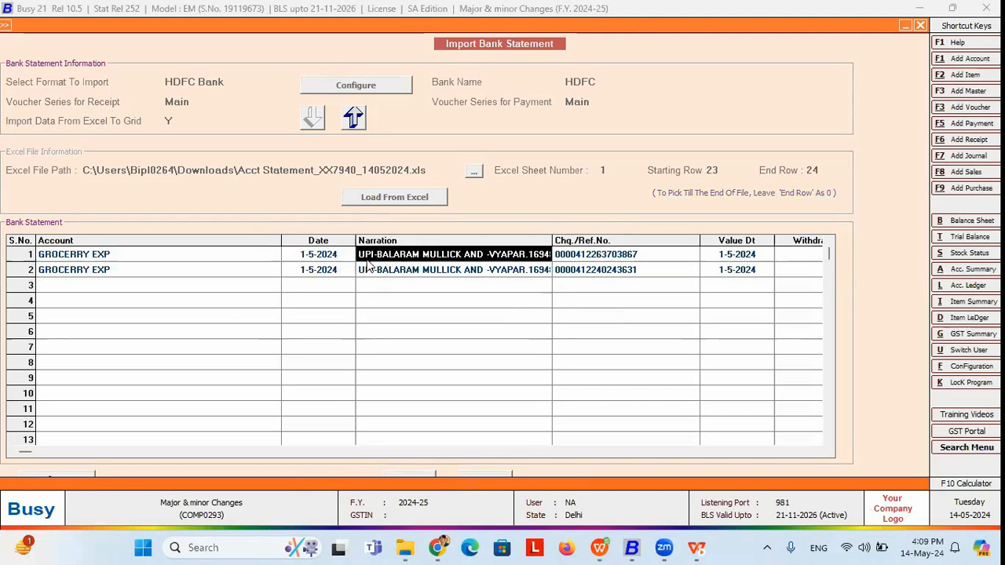
pyautogui.moveTo(552, 240); pyautogui.dragTo(644, 240)
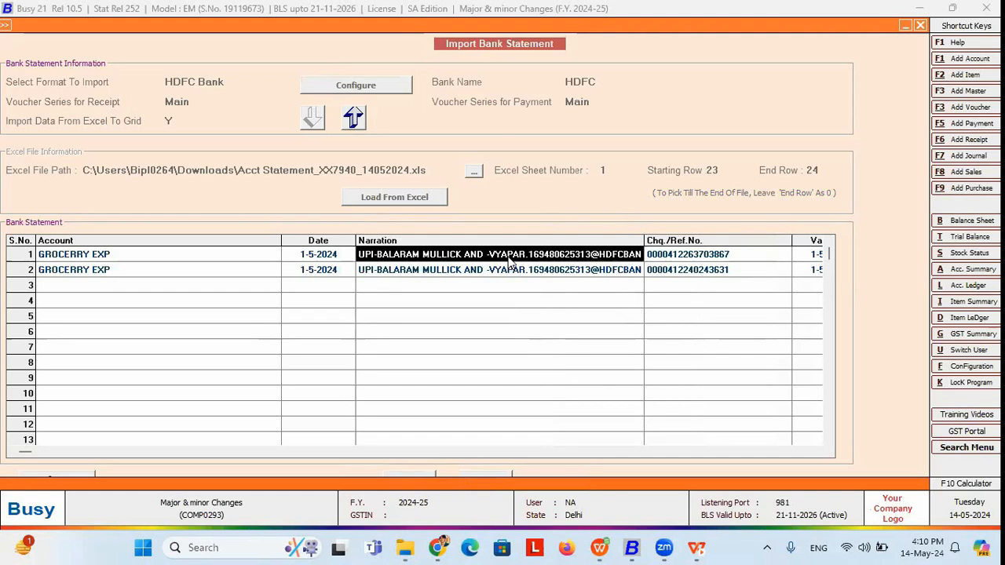
pyautogui.moveTo(642, 240); pyautogui.dragTo(666, 240)
pyautogui.click(713, 259)
pyautogui.press('Right')
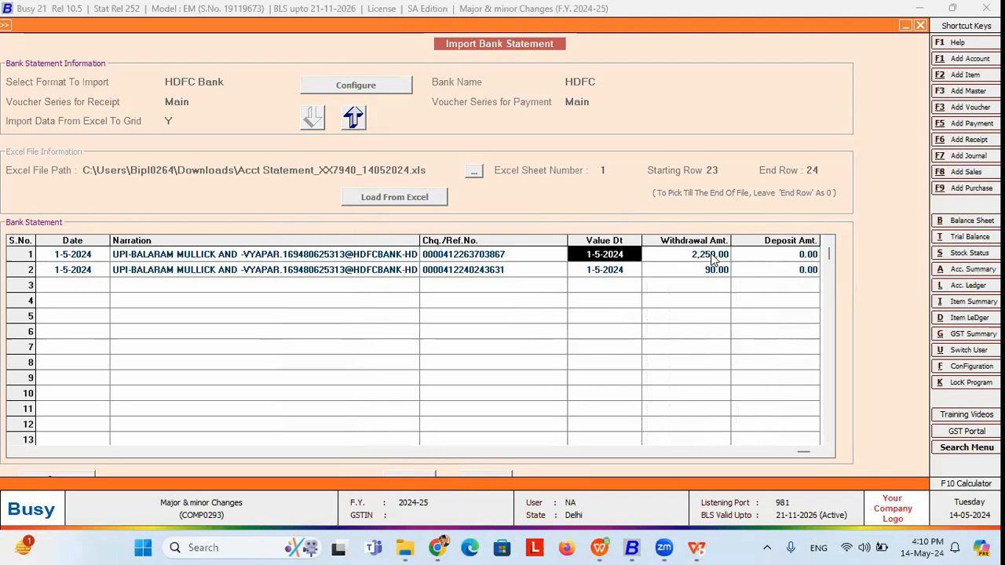
pyautogui.press('Right')
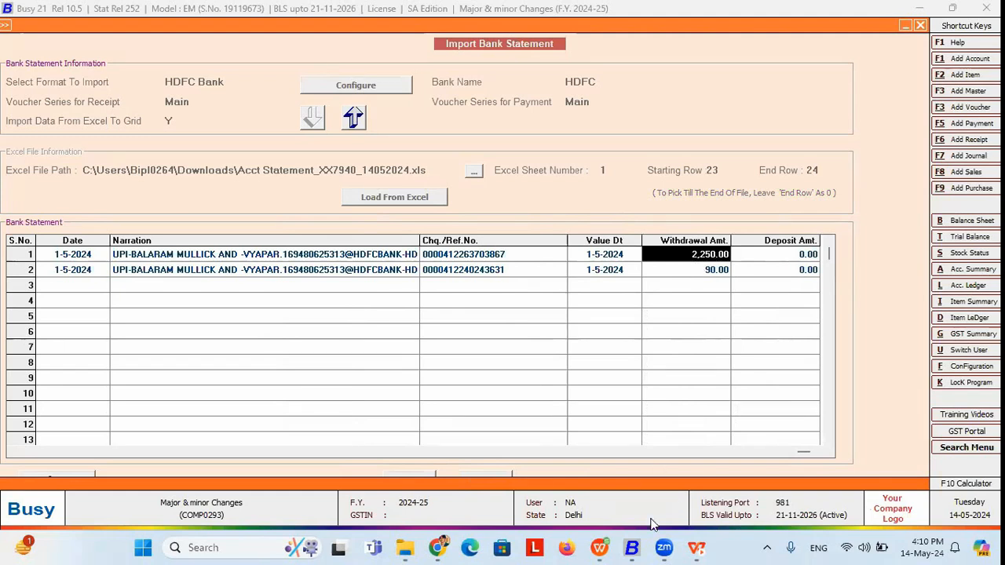
# Step: Compare the first entry's narration and cheque reference in the statement spreadsheet with the imported row in Busy 21
pyautogui.click(599, 547)
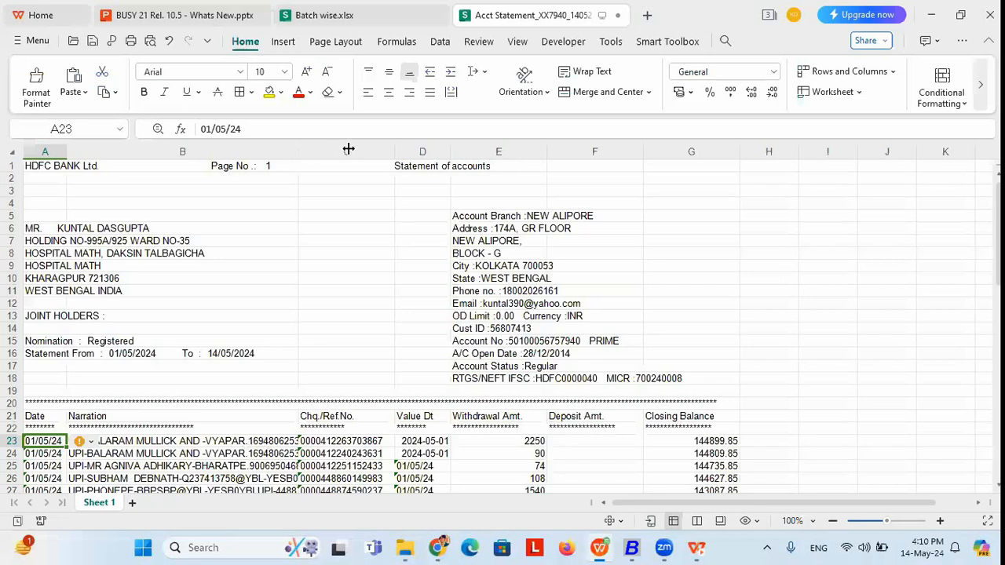
pyautogui.click(83, 440)
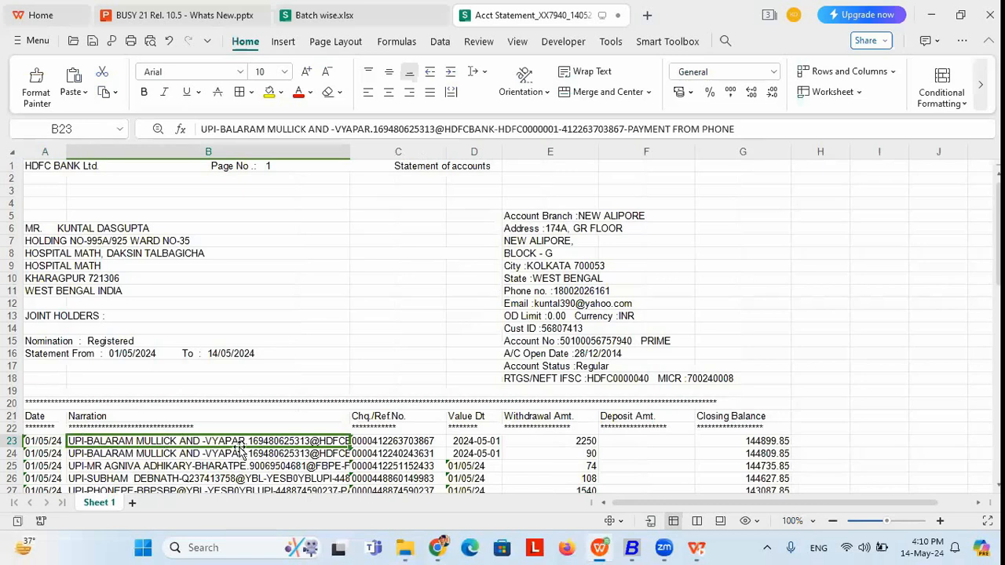
pyautogui.click(400, 442)
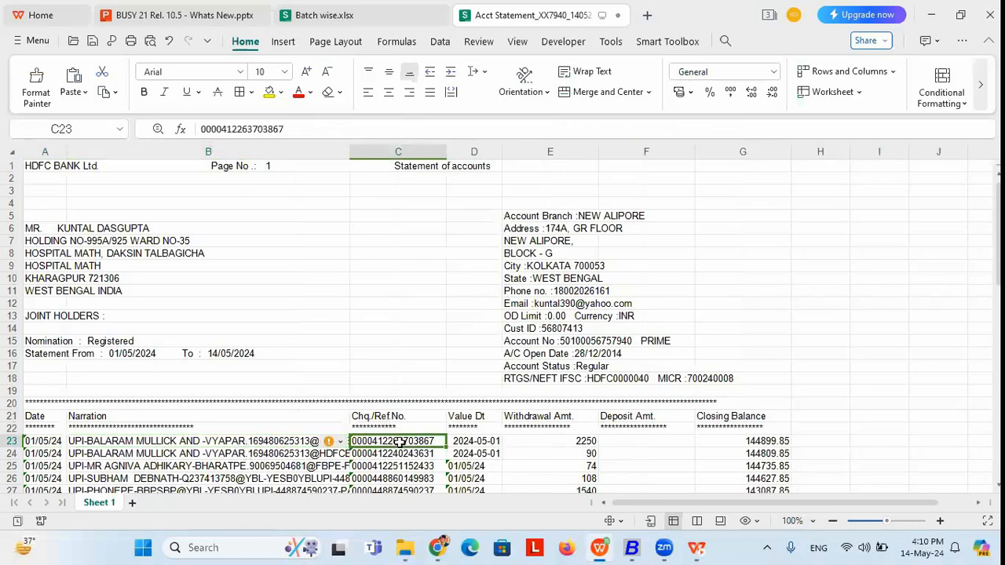
pyautogui.click(630, 547)
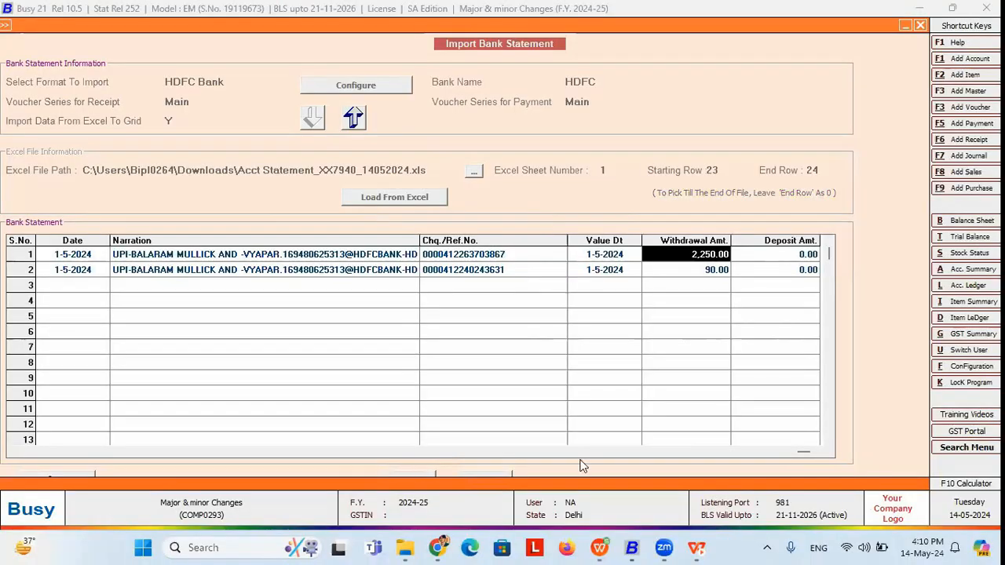
pyautogui.click(505, 262)
# Step: Check the first transaction's value date and withdrawal amount in the spreadsheet against the imported row in Busy 21
pyautogui.moveTo(602, 547)
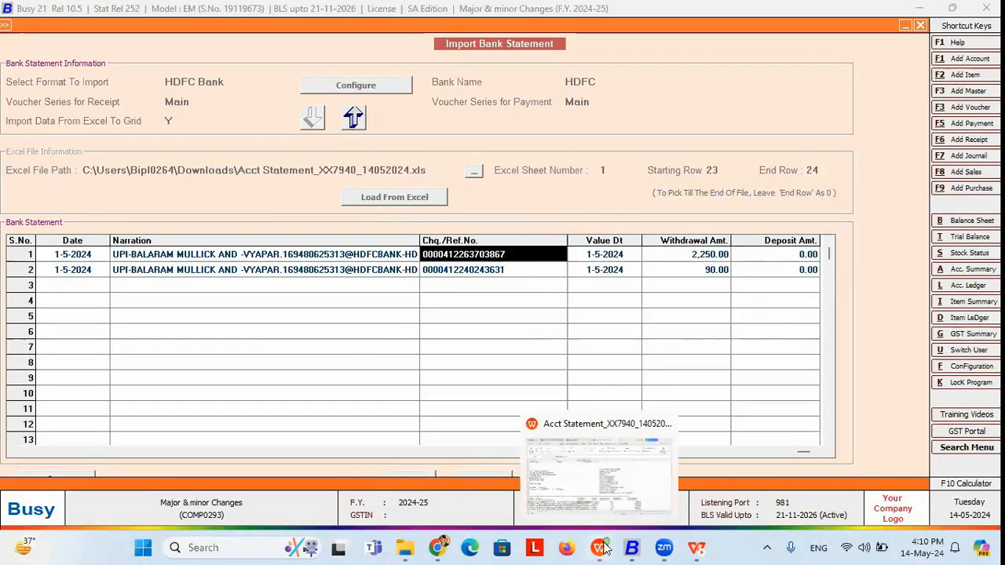
pyautogui.click(579, 503)
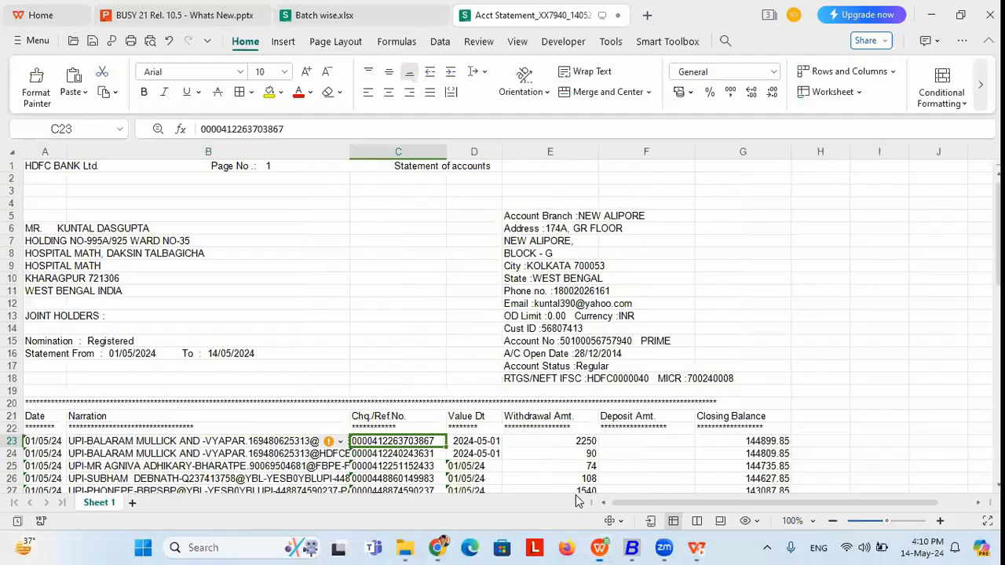
pyautogui.click(482, 442)
pyautogui.click(577, 442)
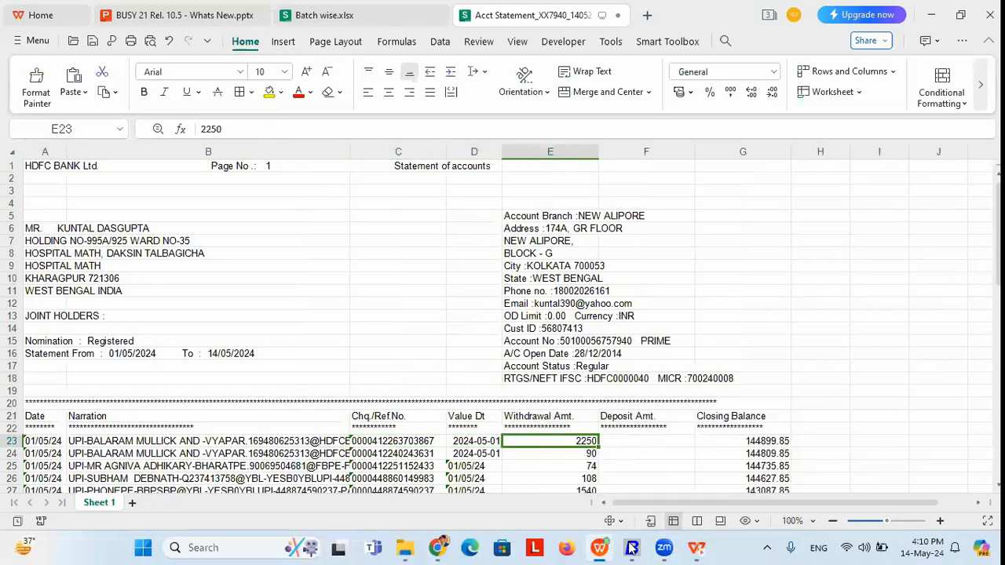
pyautogui.moveTo(629, 547)
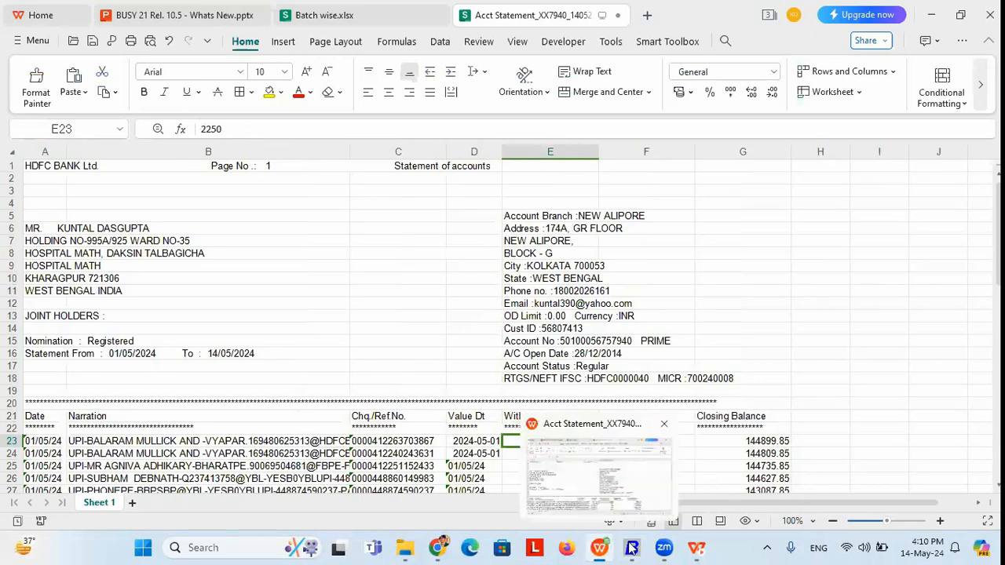
pyautogui.click(646, 474)
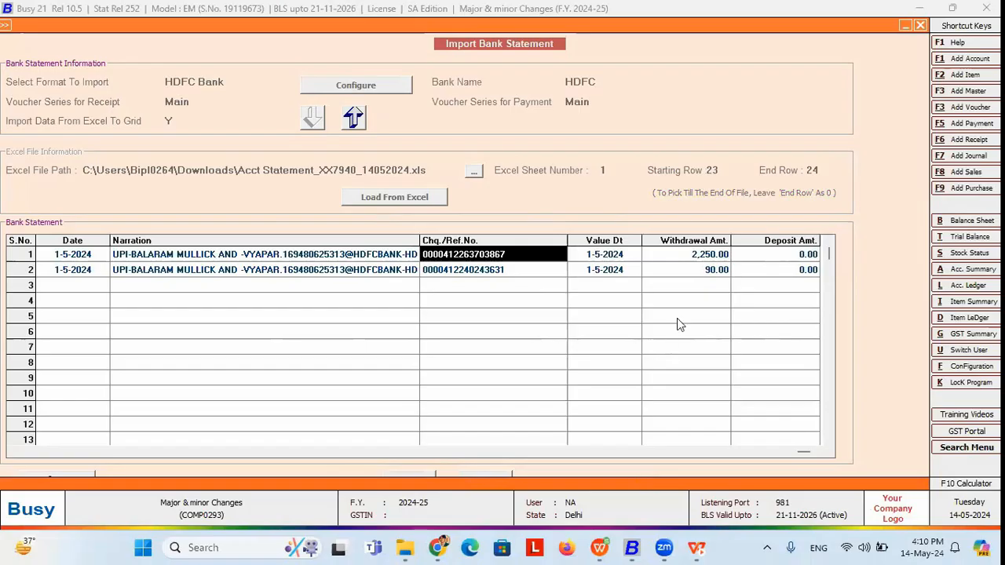
pyautogui.click(709, 258)
# Step: Return to the start of the grid and compare the assigned accounts with the narrations of both imported entries
pyautogui.press('Home')
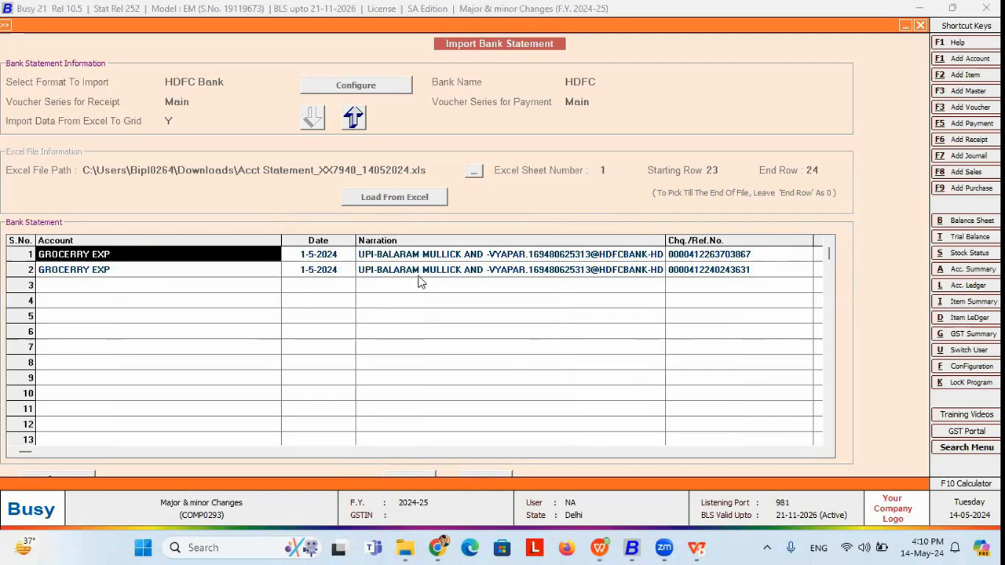
pyautogui.click(449, 254)
pyautogui.click(175, 254)
pyautogui.click(399, 256)
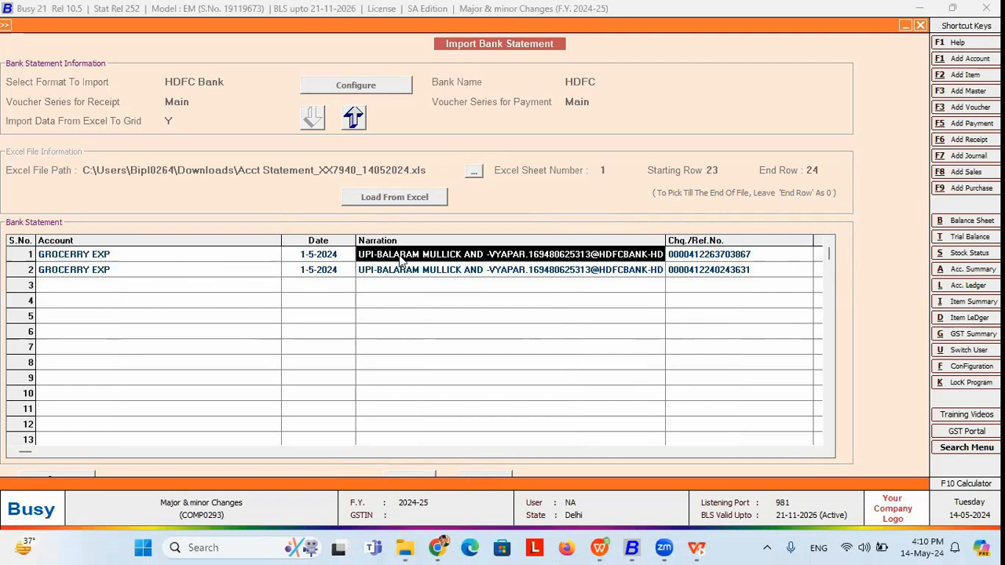
pyautogui.click(209, 259)
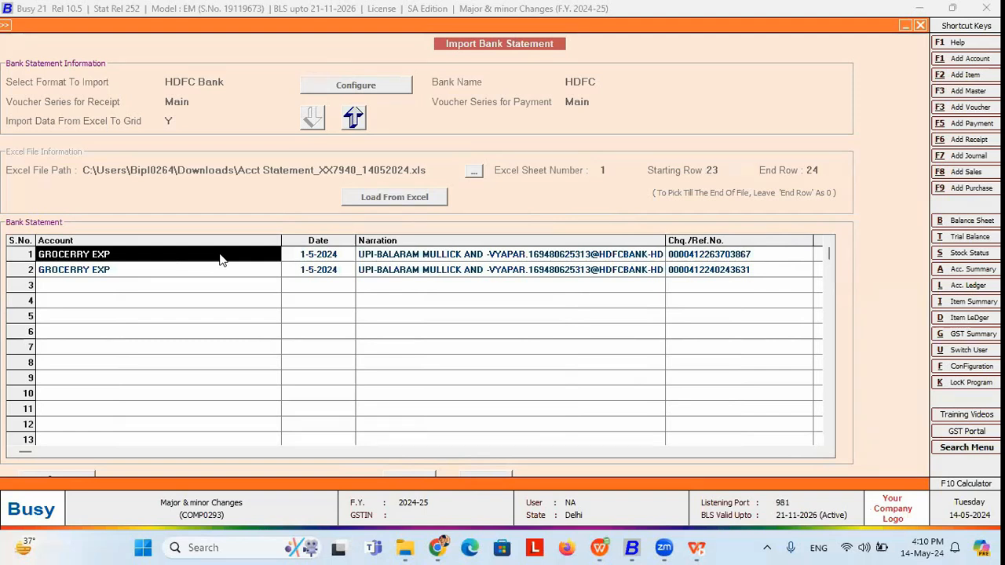
pyautogui.click(420, 275)
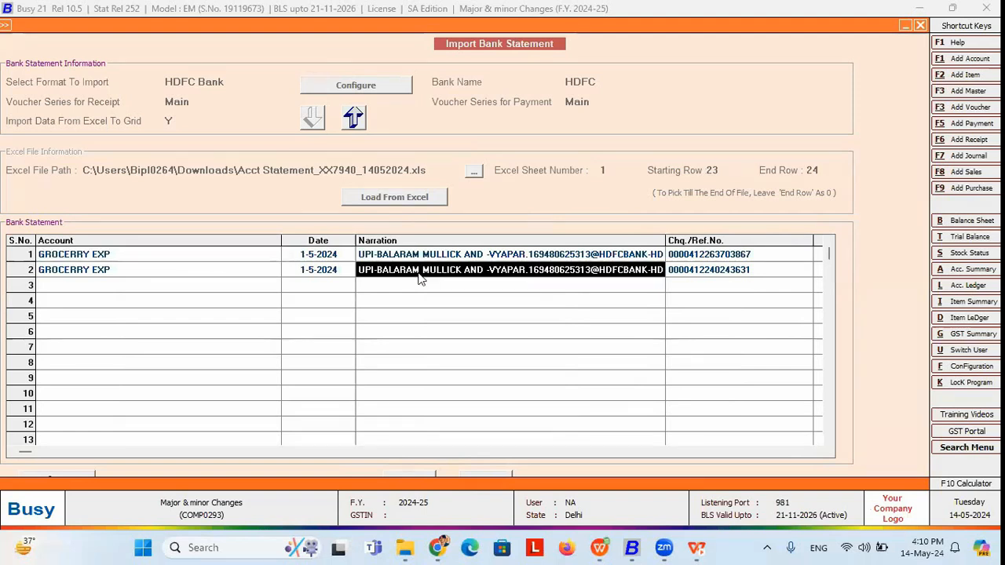
pyautogui.click(145, 252)
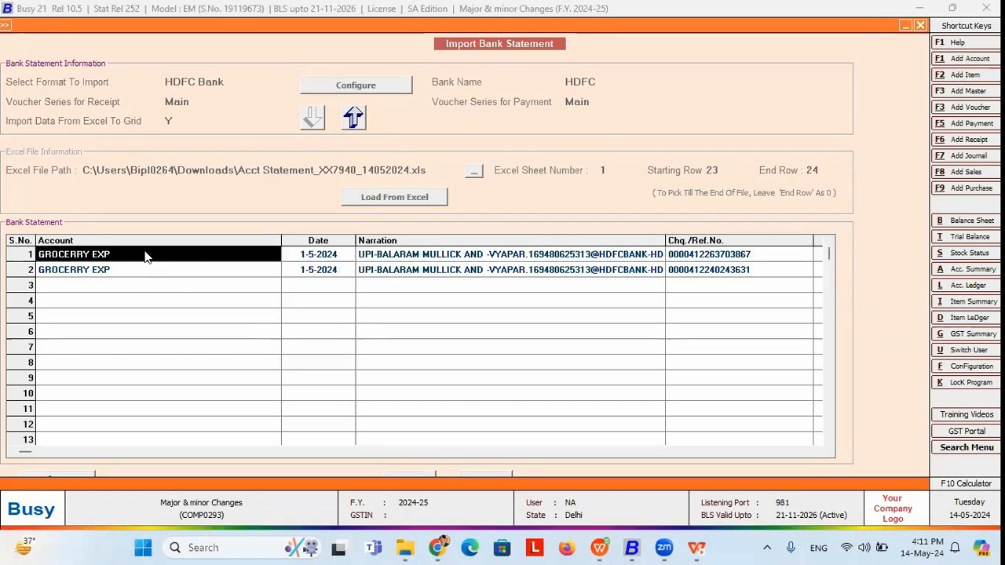
pyautogui.hotkey('alt', 'F1')
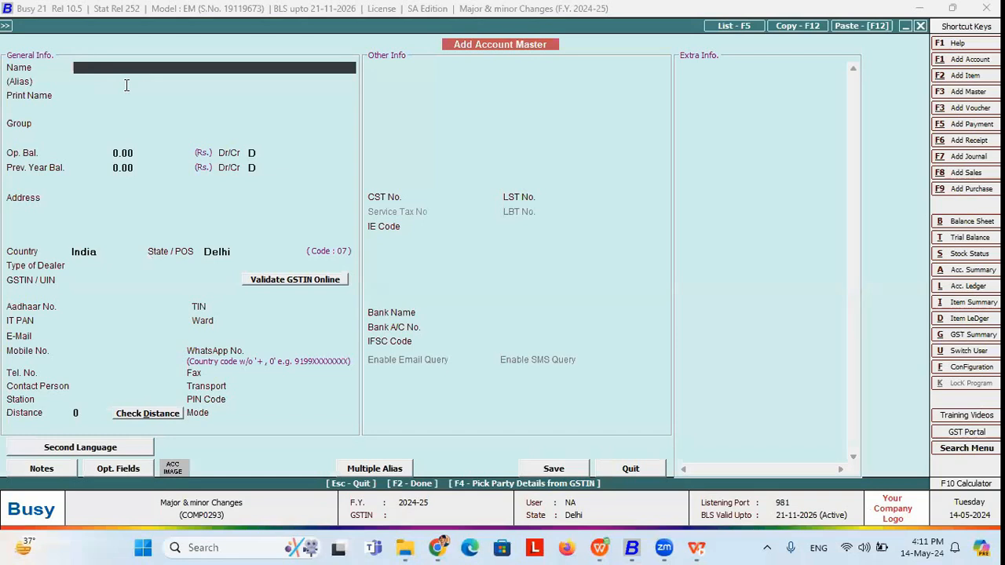
pyautogui.press('Escape')
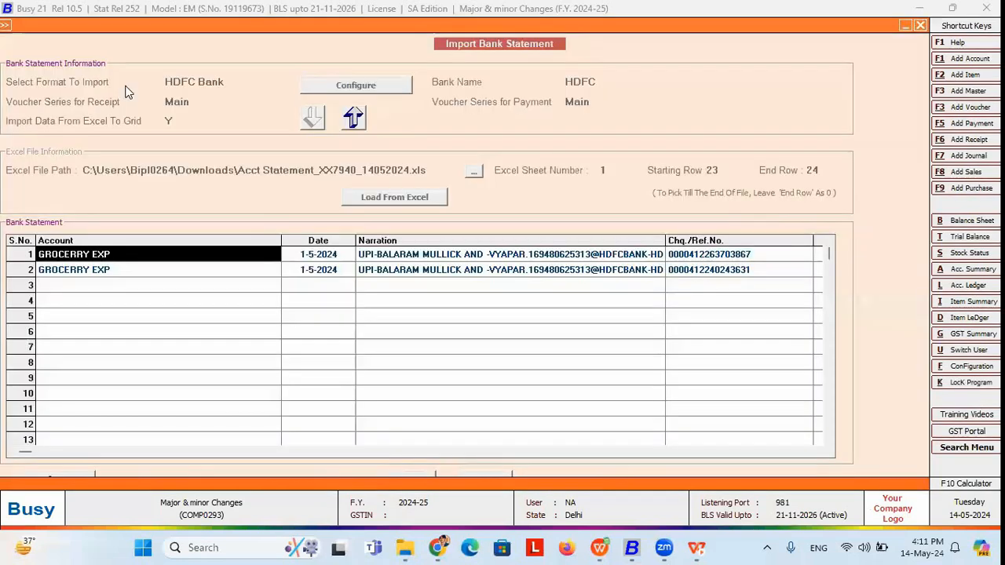
# Step: Create an account named Ofiice Rent in the Expenses (Direct/Mfg.) group and assign it to the second statement entry
pyautogui.click(377, 270)
pyautogui.click(216, 273)
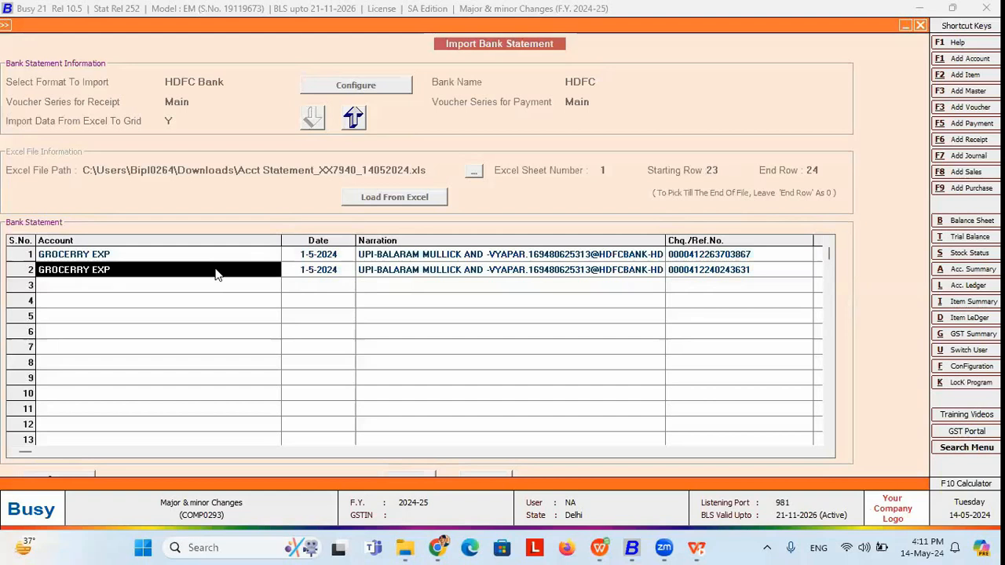
pyautogui.hotkey('alt', 'F1')
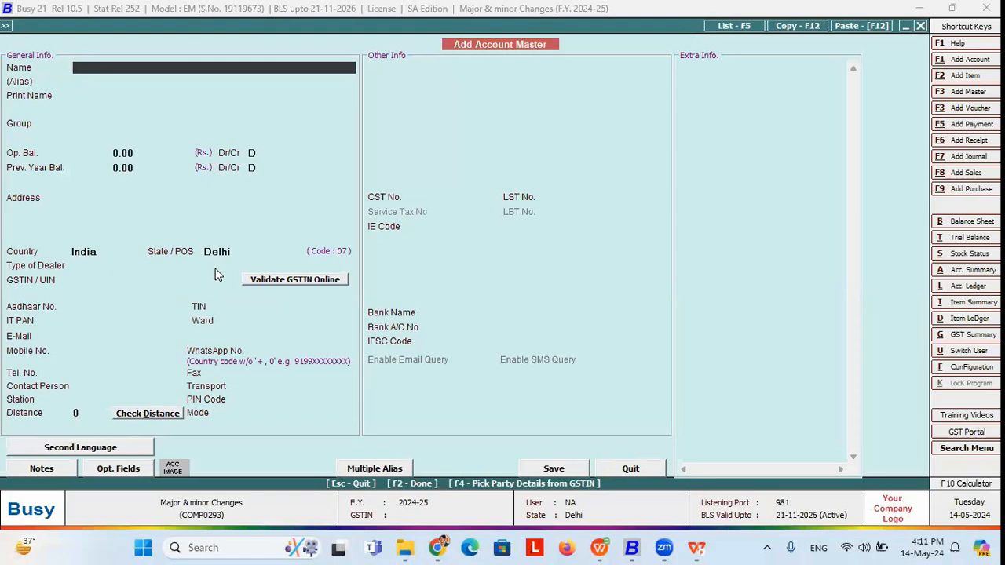
pyautogui.write('ofiice Rent')
pyautogui.press('Return')
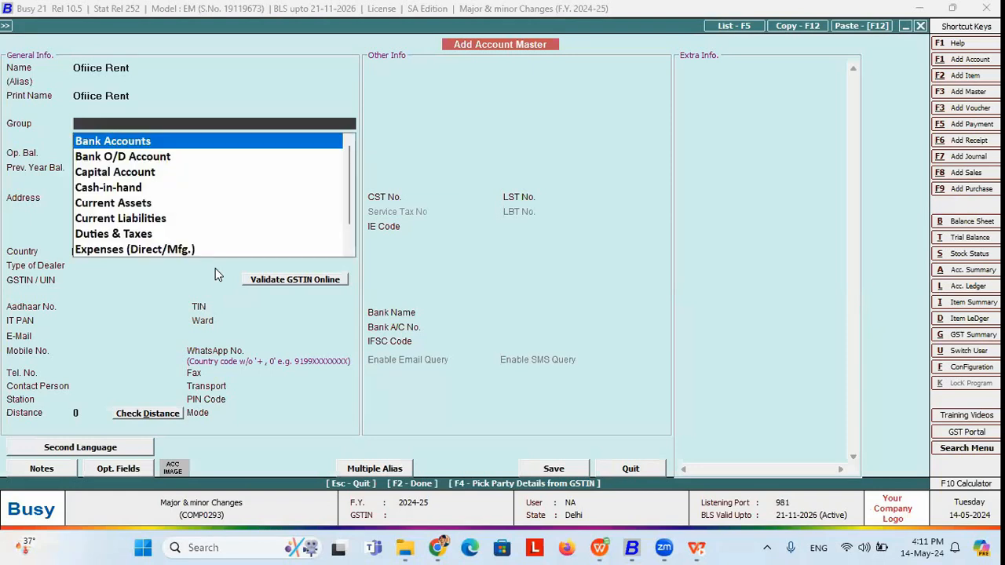
pyautogui.write('ex')
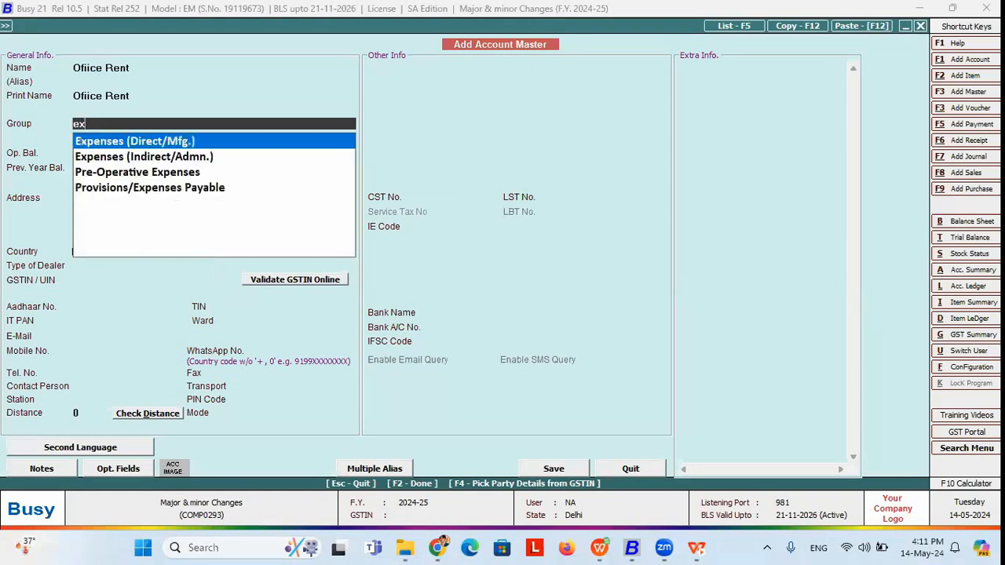
pyautogui.press('Return')
pyautogui.press('F2')
pyautogui.press('Return')
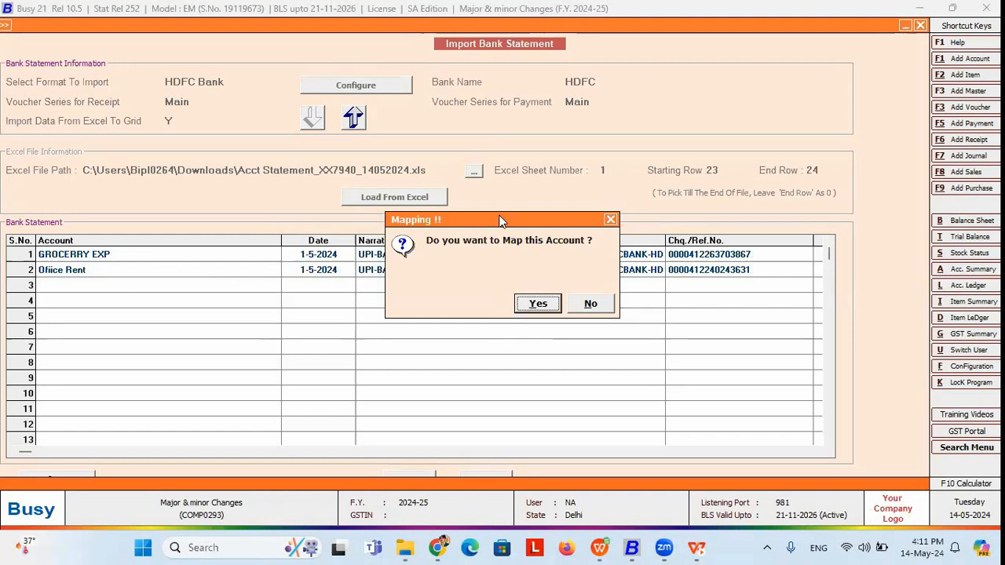
# Step: Map the Ofiice Rent account to the second entry's narration string for the HDFC bank
pyautogui.moveTo(499, 220); pyautogui.dragTo(614, 125)
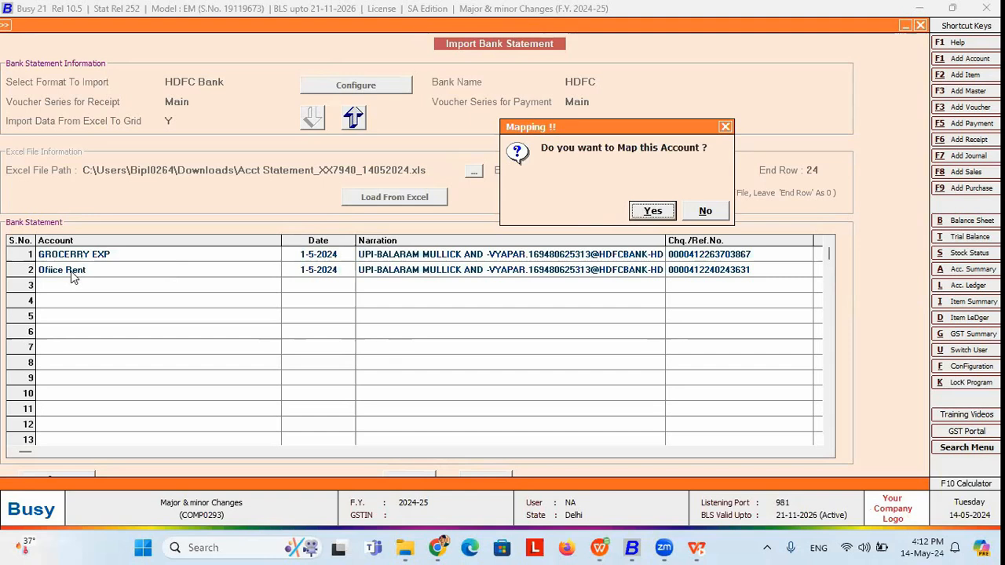
pyautogui.click(653, 212)
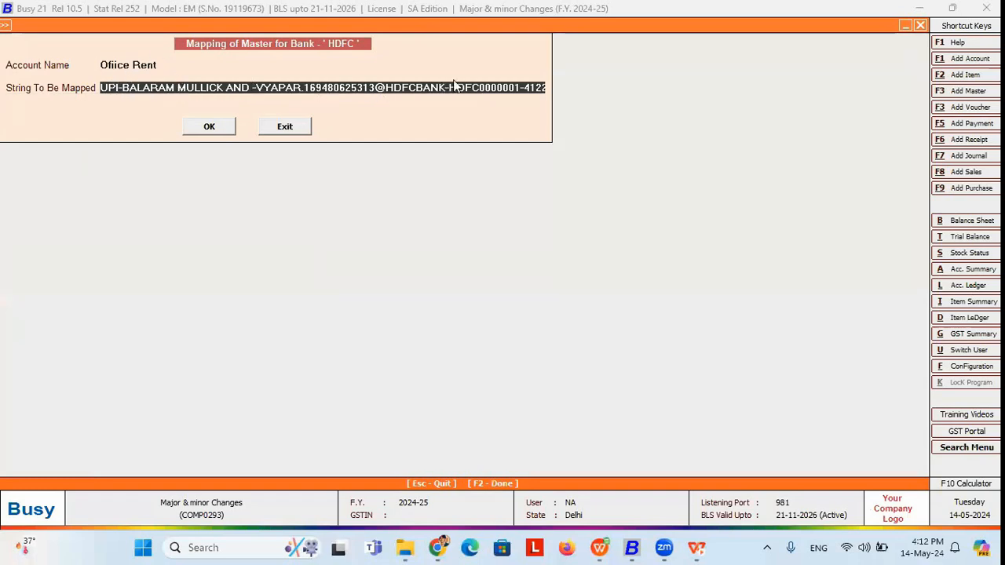
pyautogui.click(103, 71)
pyautogui.press('Return')
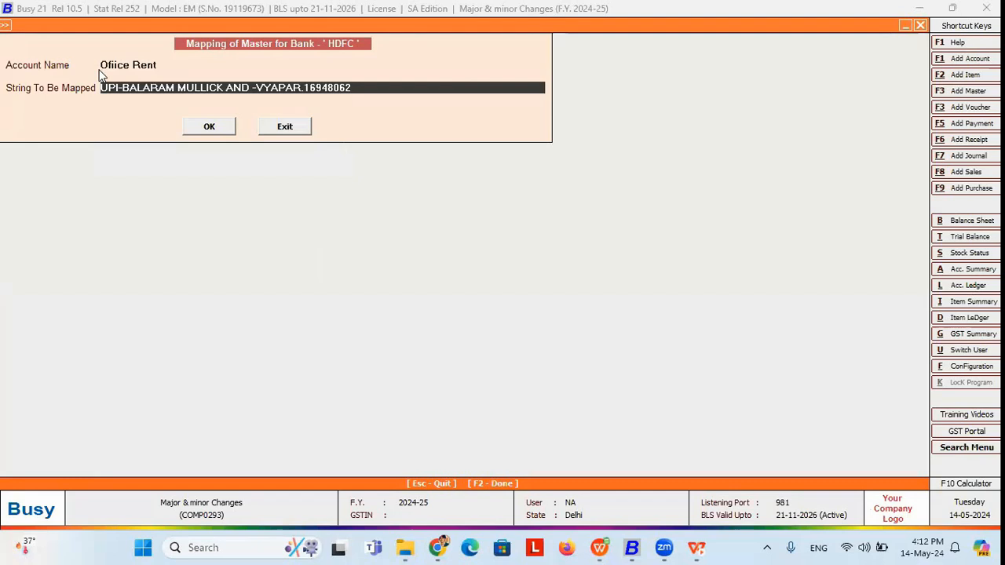
pyautogui.click(226, 130)
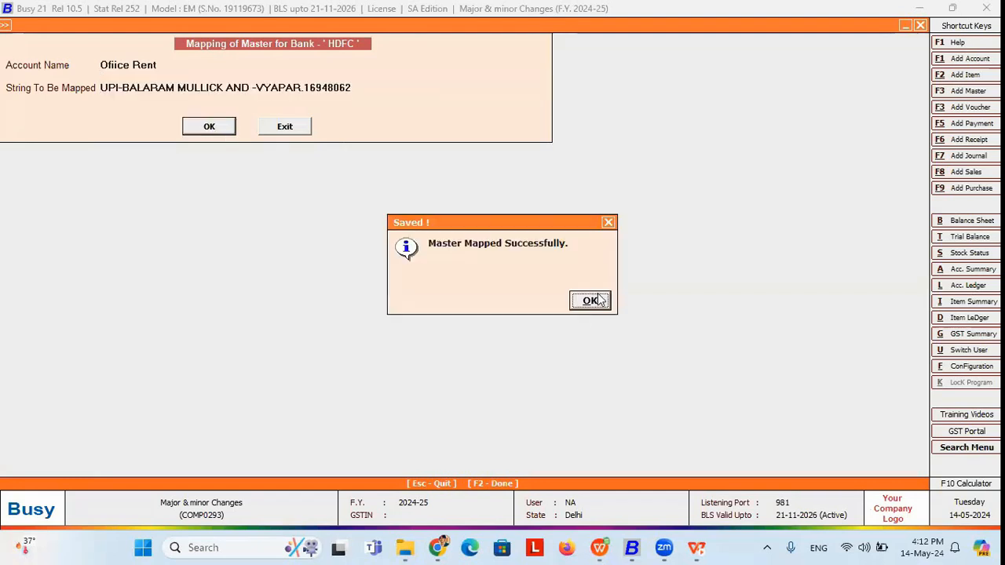
pyautogui.click(595, 298)
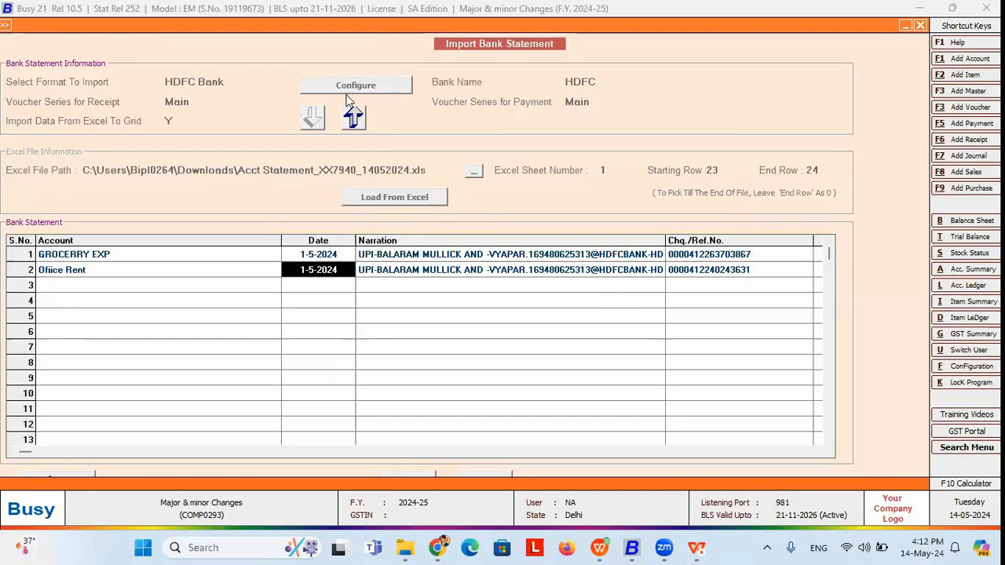
# Step: Check the second entry's narration and assigned account, and save the imported statement entries as vouchers
pyautogui.click(406, 274)
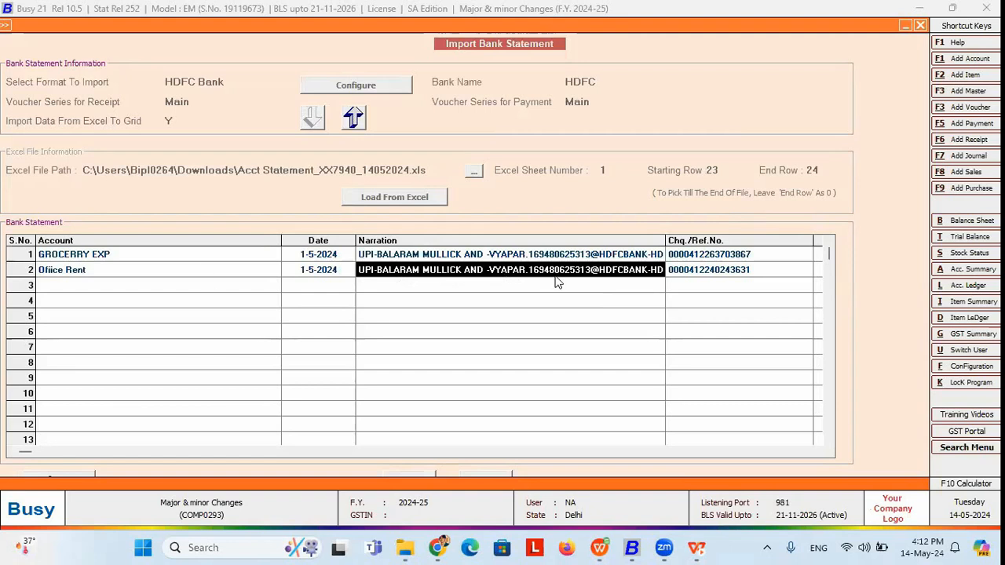
pyautogui.click(89, 275)
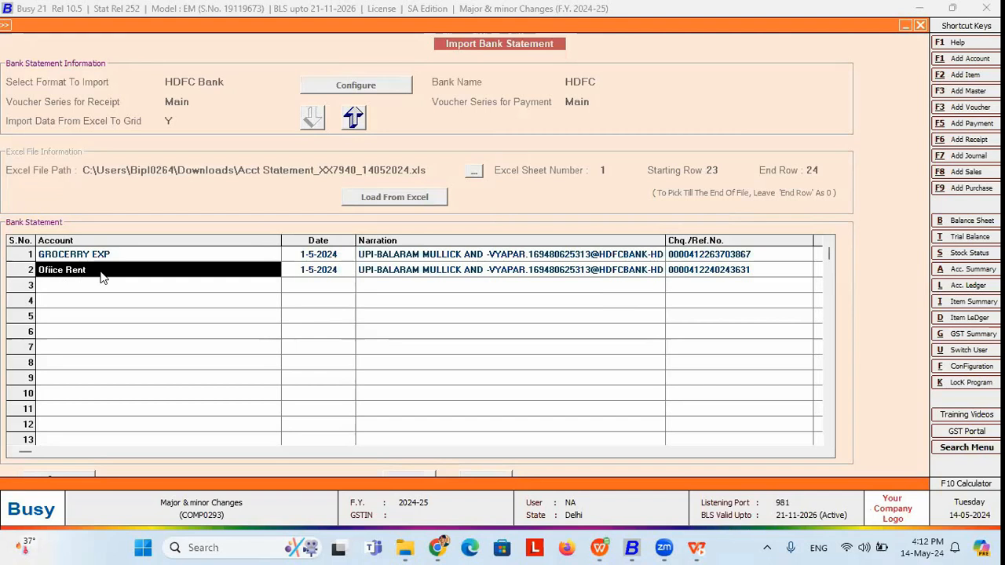
pyautogui.press('F2')
pyautogui.click(528, 305)
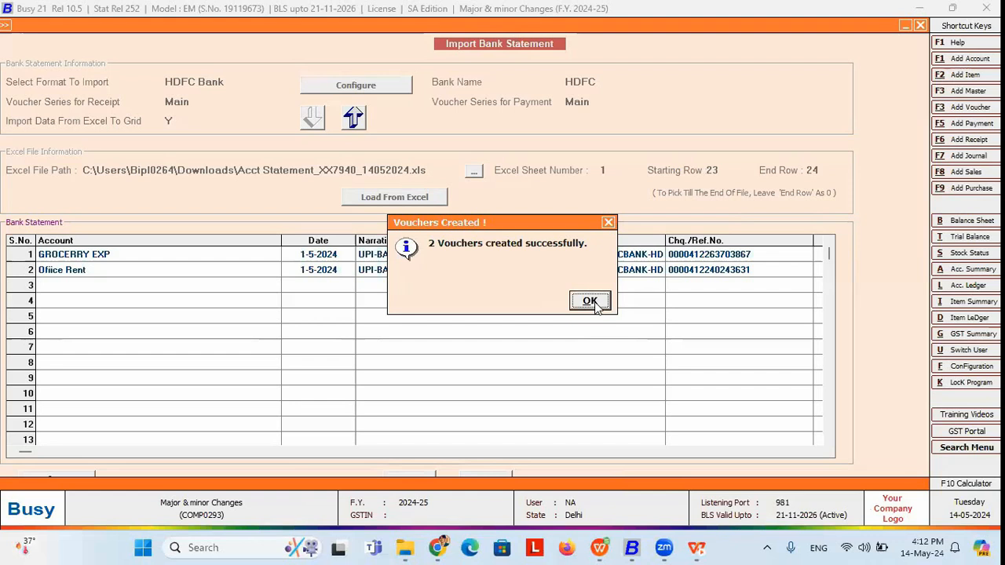
pyautogui.click(590, 302)
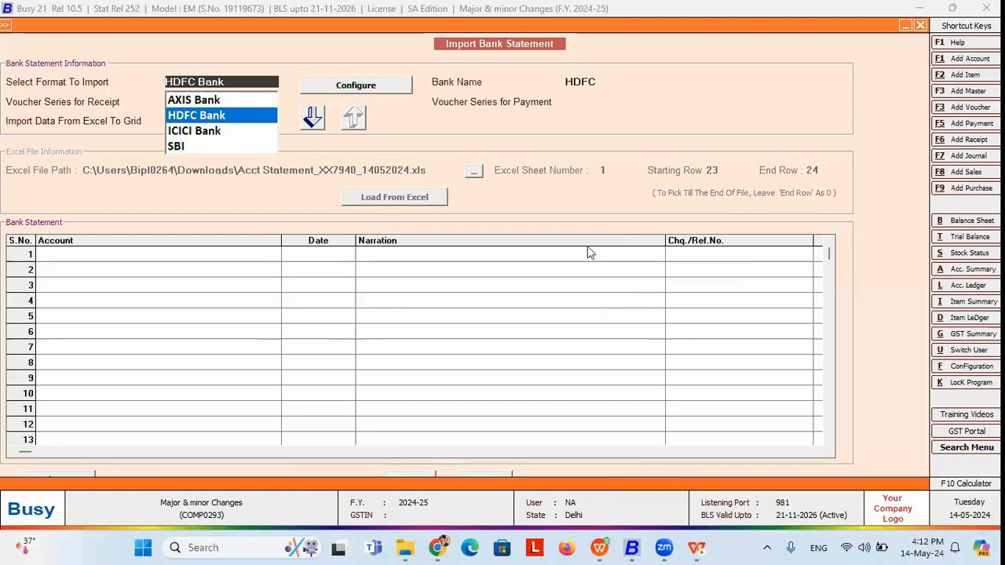
# Step: Quit the bank statement import form and return to the main window
pyautogui.press('Up')
pyautogui.press('Return')
pyautogui.press('Escape')
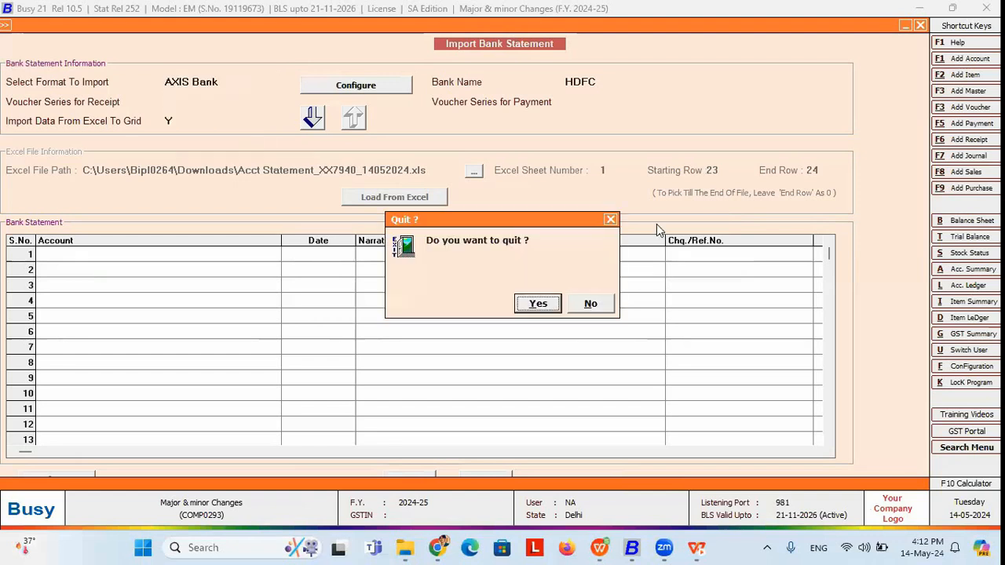
pyautogui.click(542, 304)
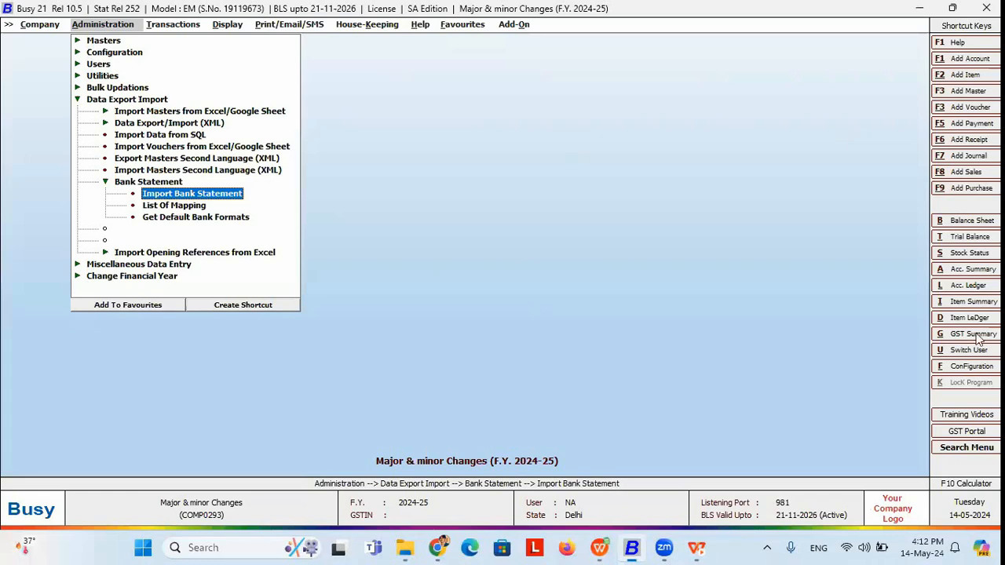
# Step: Open the Bank Reconciliation report that shows all entries
pyautogui.click(228, 25)
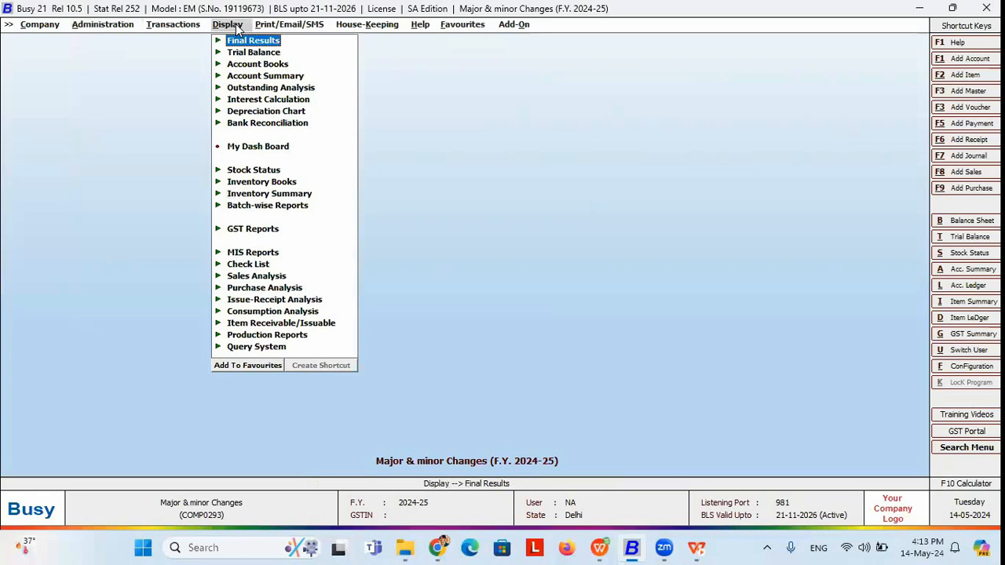
pyautogui.press('Down')
pyautogui.press('Down')
pyautogui.press('Down')
pyautogui.press('Down')
pyautogui.press('Down')
pyautogui.press('Down')
pyautogui.press('Down')
pyautogui.press('Return')
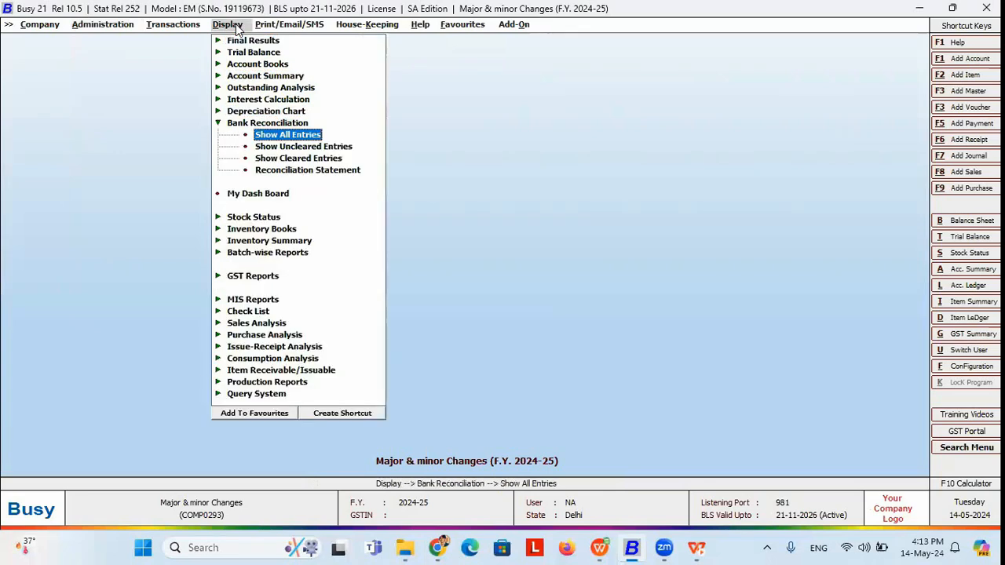
pyautogui.press('Return')
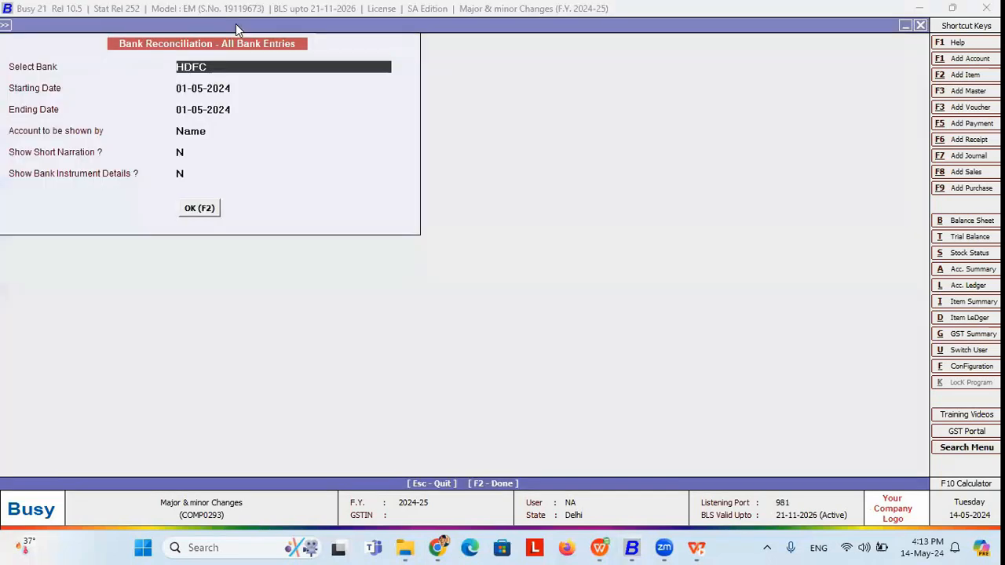
# Step: Generate the all-entries reconciliation report for HDFC from 01-05-2024 to 01-05-2024, shown by name, without short narration or bank instrument details
pyautogui.press('Return')
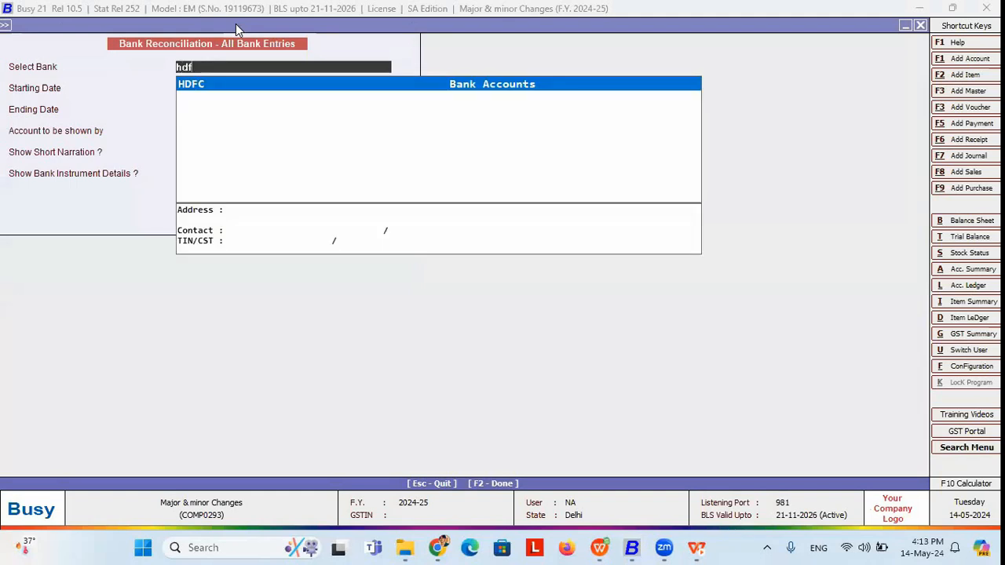
pyautogui.press('Return')
pyautogui.press('Return')
pyautogui.press('Return')
pyautogui.press('Return')
pyautogui.press('Return')
pyautogui.press('Return')
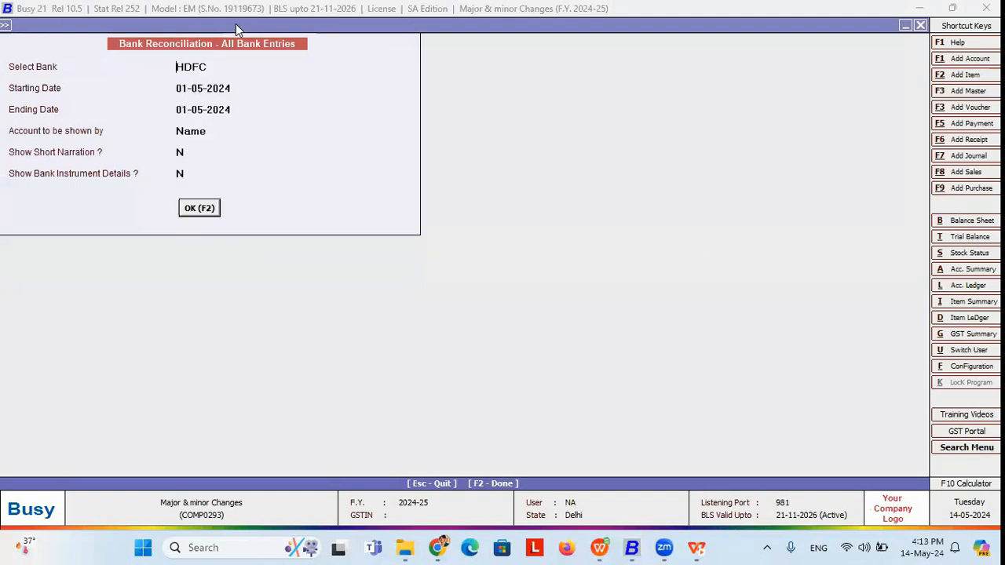
pyautogui.press('Return')
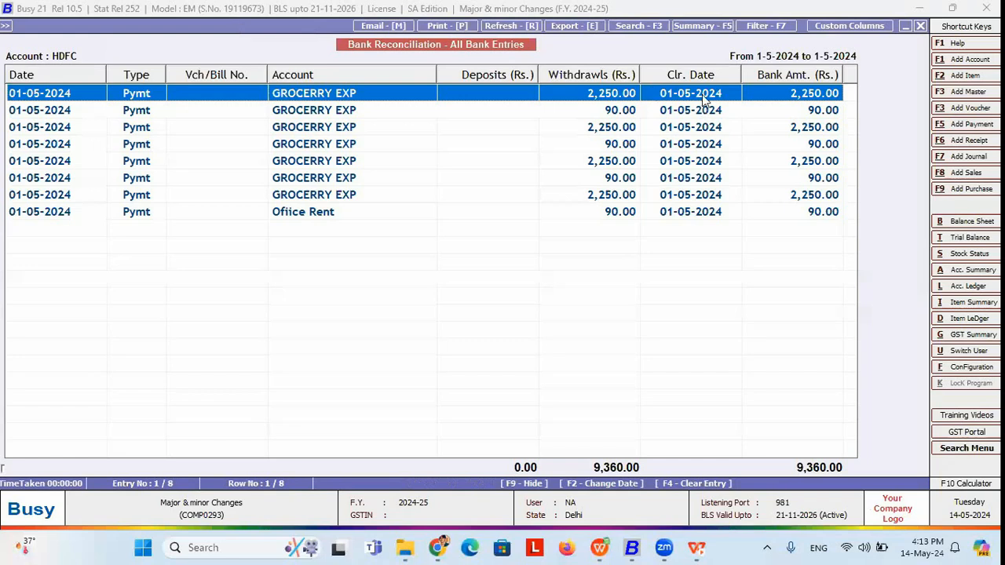
# Step: Check the clearing details of the third HDFC payment entry and leave the reconciliation report
pyautogui.press('Down')
pyautogui.press('Down')
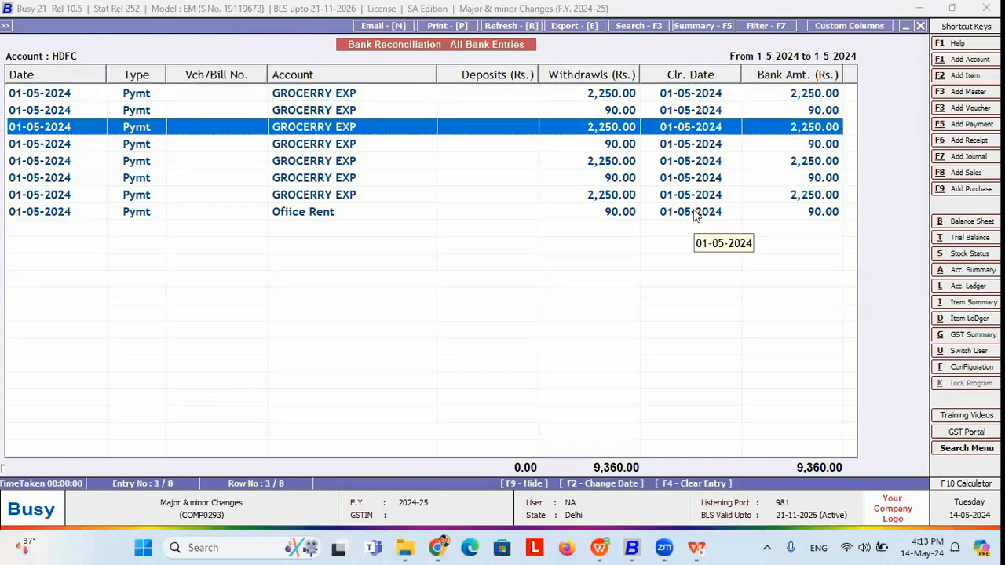
pyautogui.press('Return')
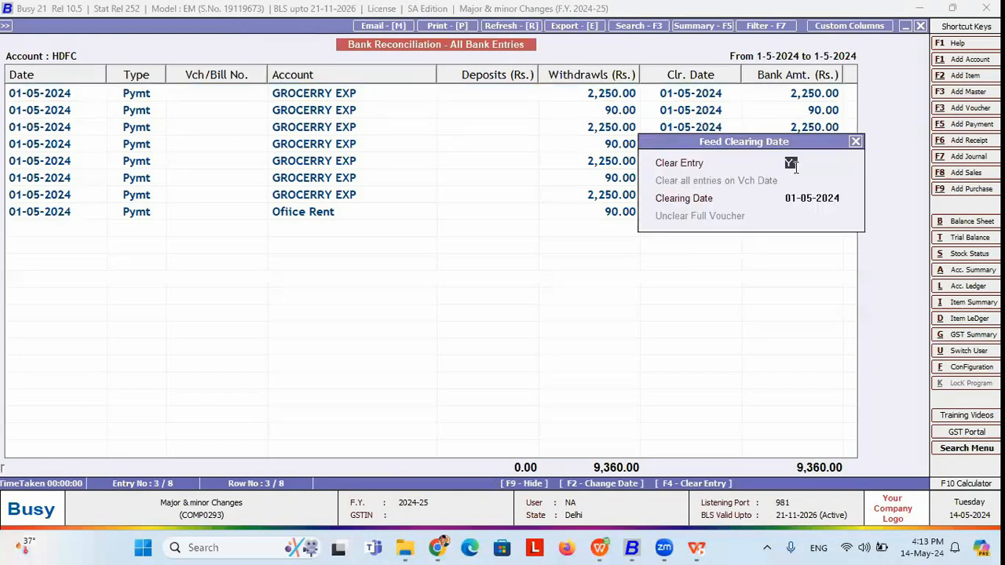
pyautogui.press('Return')
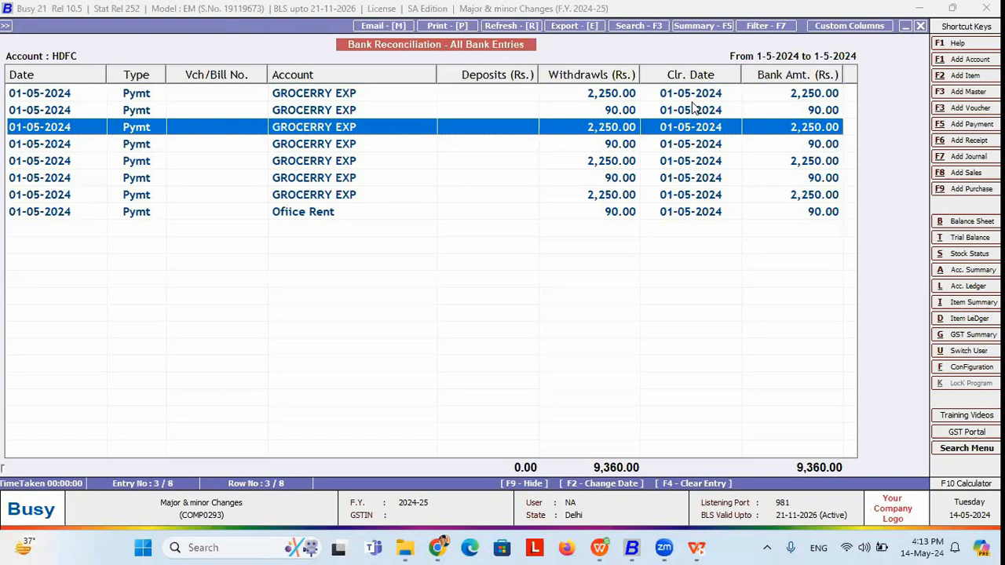
pyautogui.press('Escape')
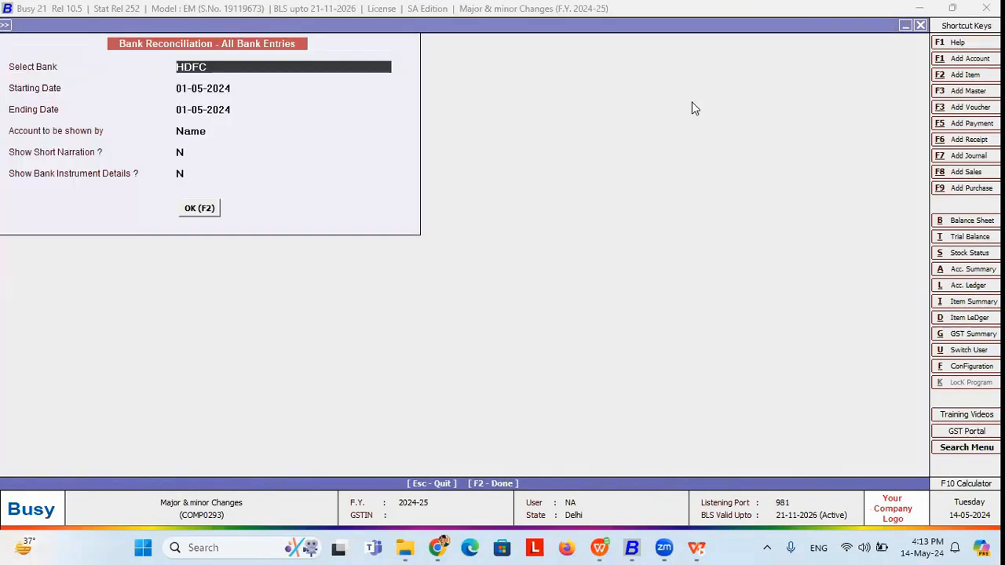
pyautogui.press('Escape')
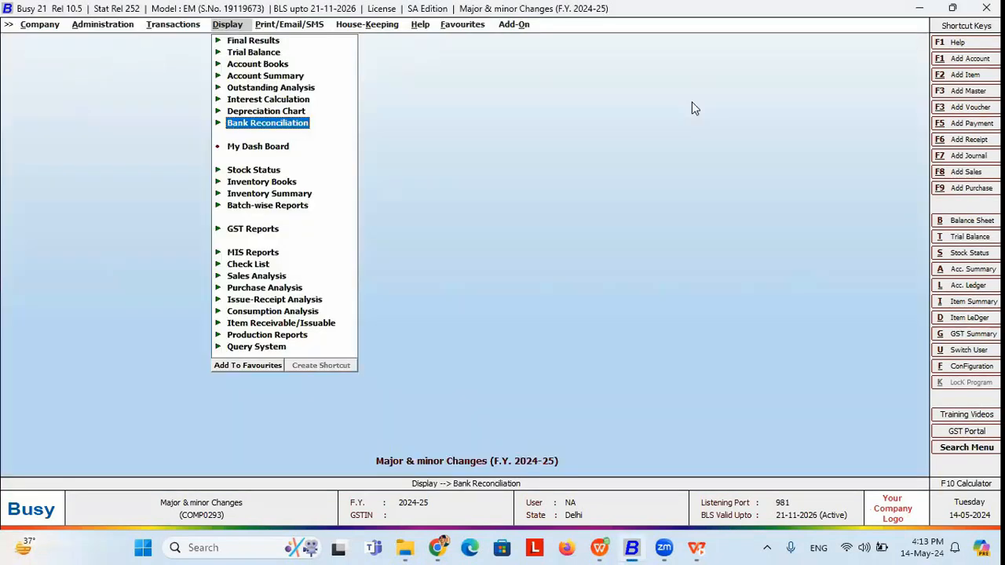
# Step: Open the List Of Mapping for HDFC and compare the mapped strings of the Ofiice Rent and GROCERRY EXP accounts
pyautogui.press('Left')
pyautogui.press('Left')
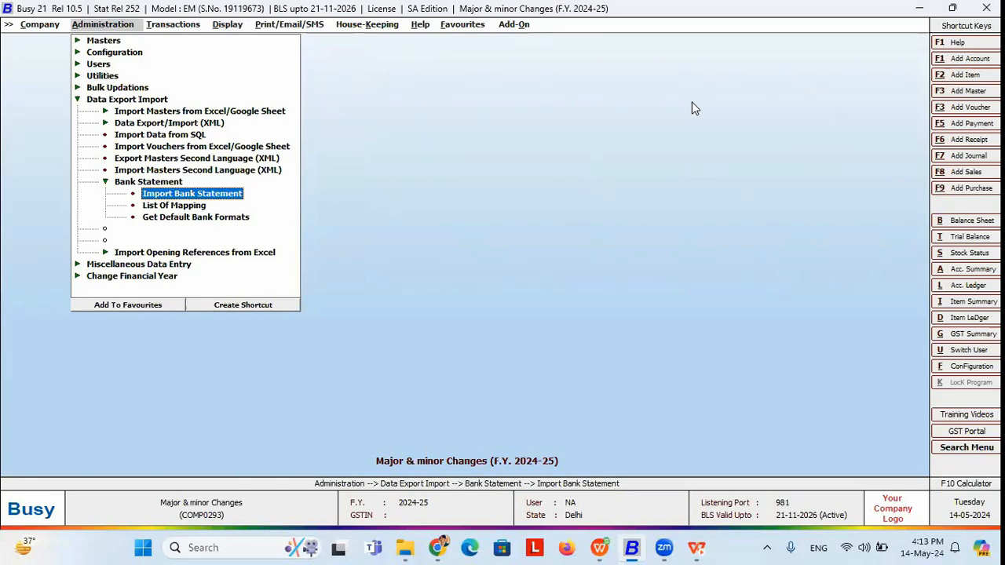
pyautogui.press('Down')
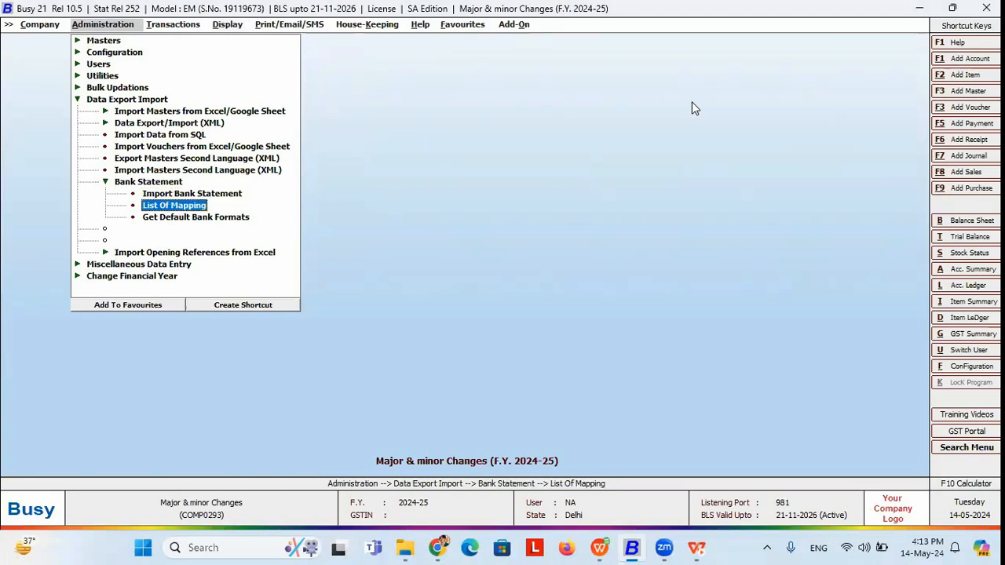
pyautogui.press('Return')
pyautogui.press('Return')
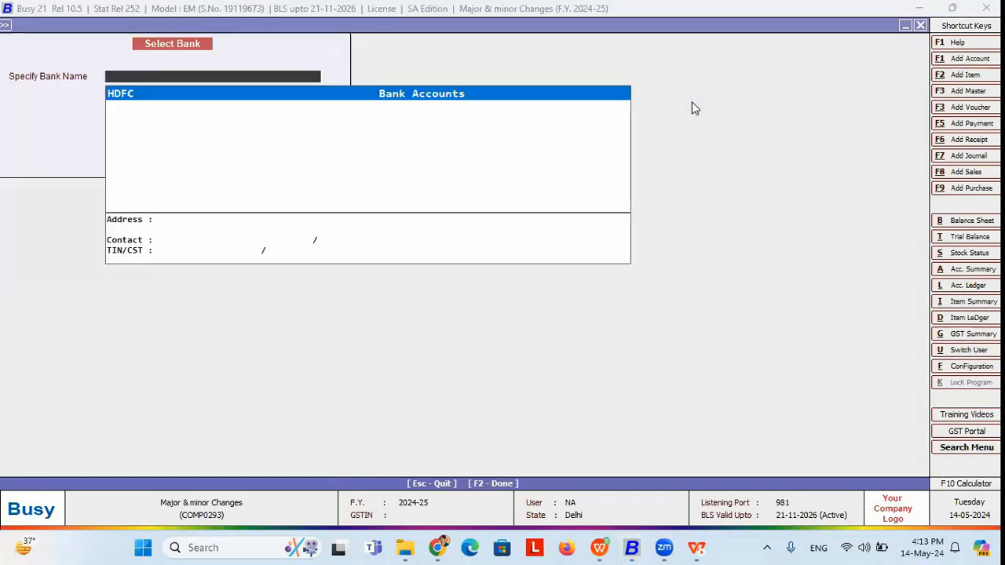
pyautogui.press('Return')
pyautogui.press('F2')
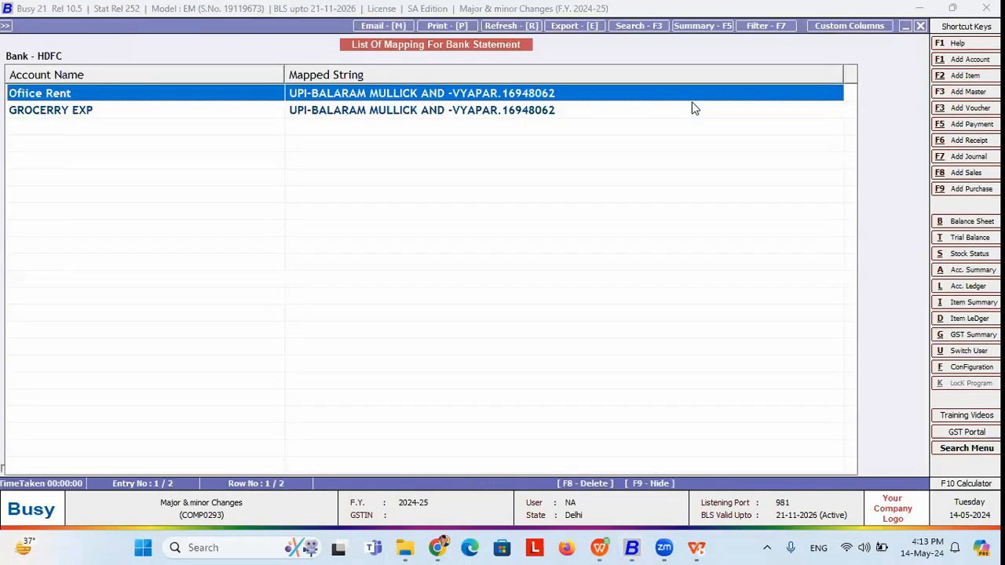
pyautogui.press('Down')
pyautogui.press('Up')
pyautogui.click(317, 109)
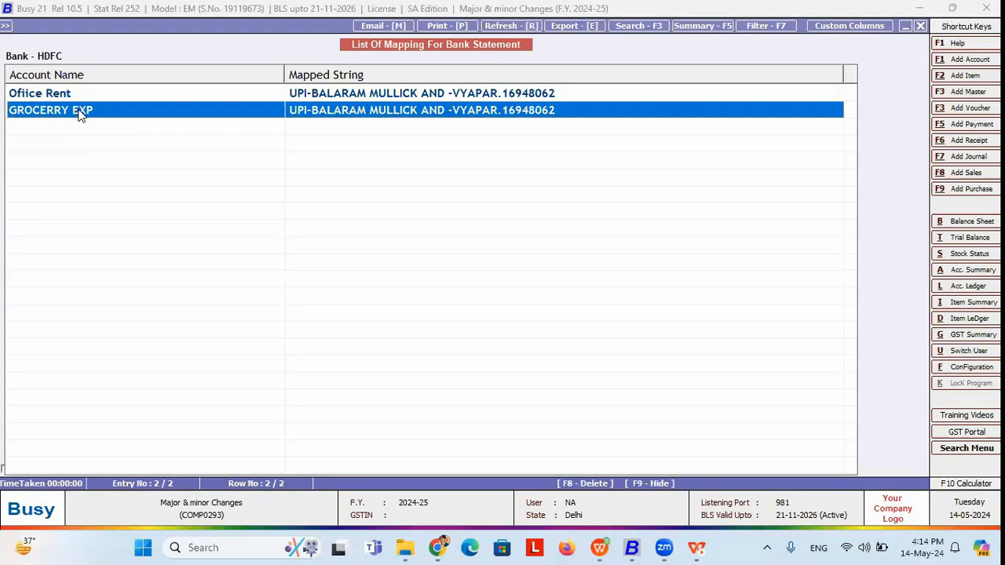
# Step: Close the mapping list and switch to the Major Changes slide in the WPS Presentation slide show
pyautogui.press('Escape')
pyautogui.press('Escape')
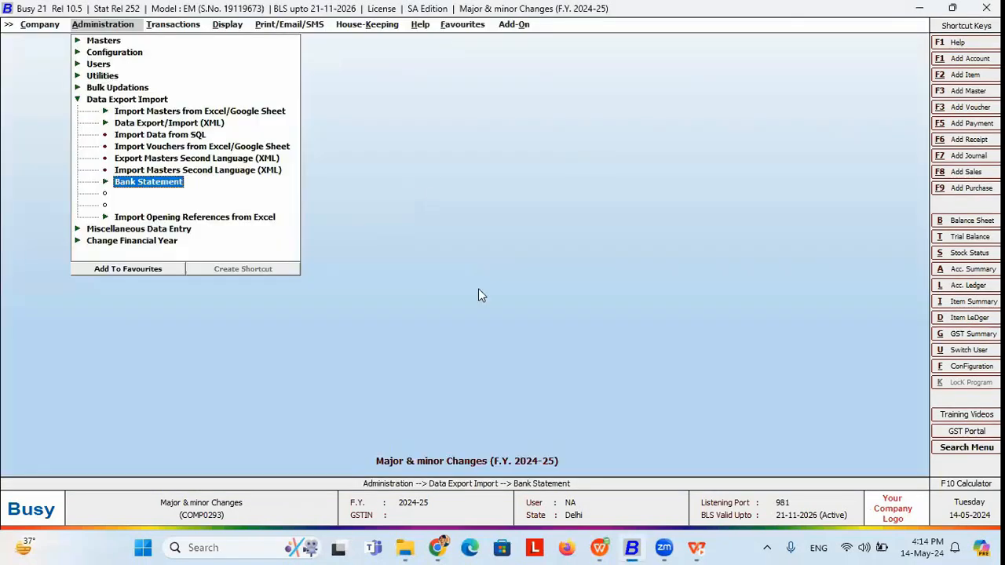
pyautogui.hotkey('alt', 'Tab')
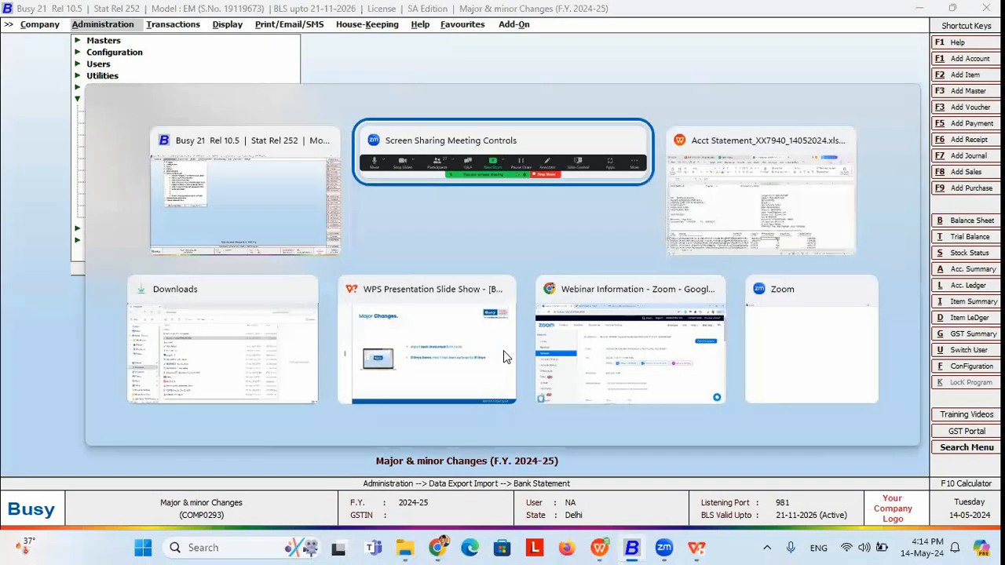
pyautogui.click(503, 350)
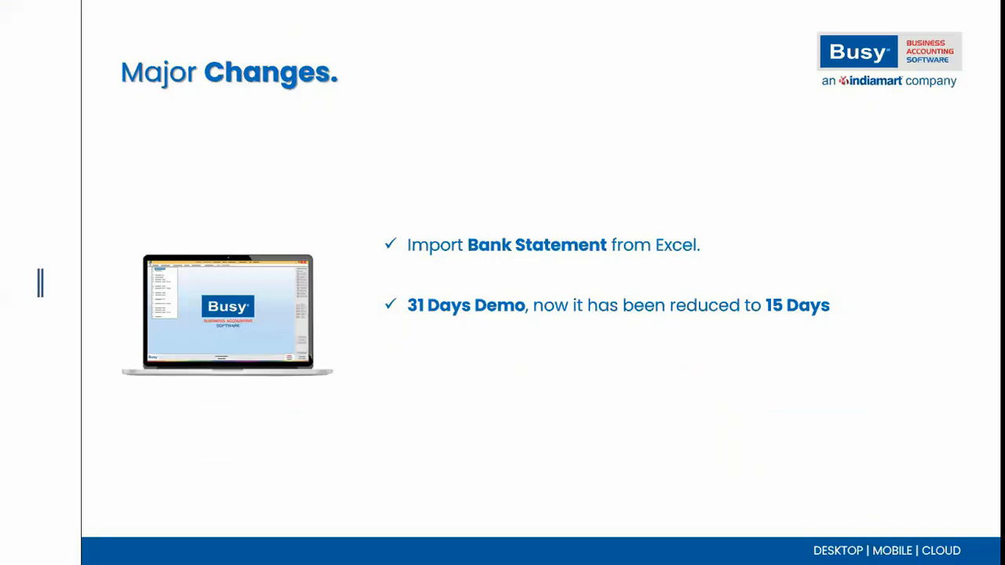
# Step: Switch to Busy and open a new sales voucher for entry
pyautogui.hotkey('alt', 'Tab')
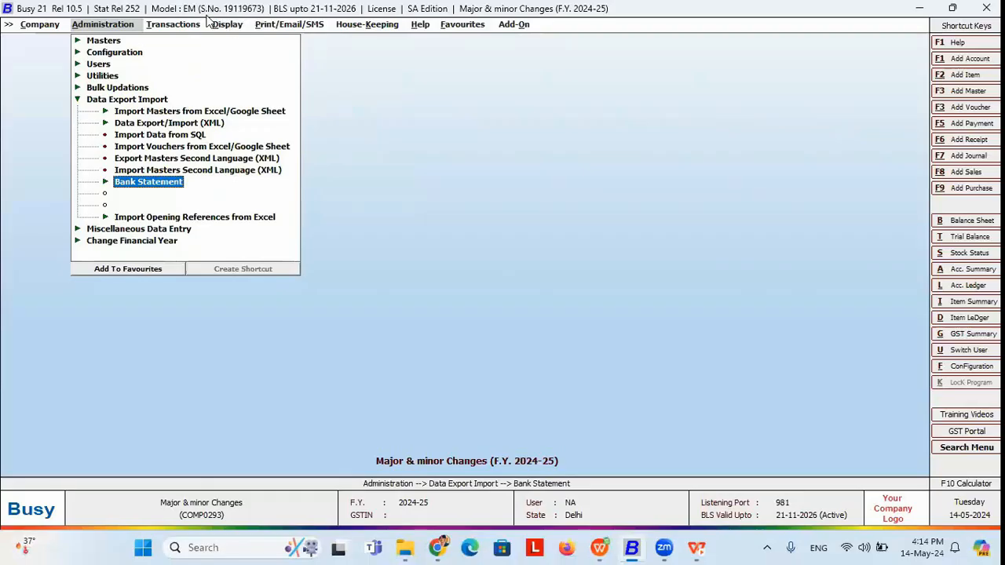
pyautogui.click(178, 26)
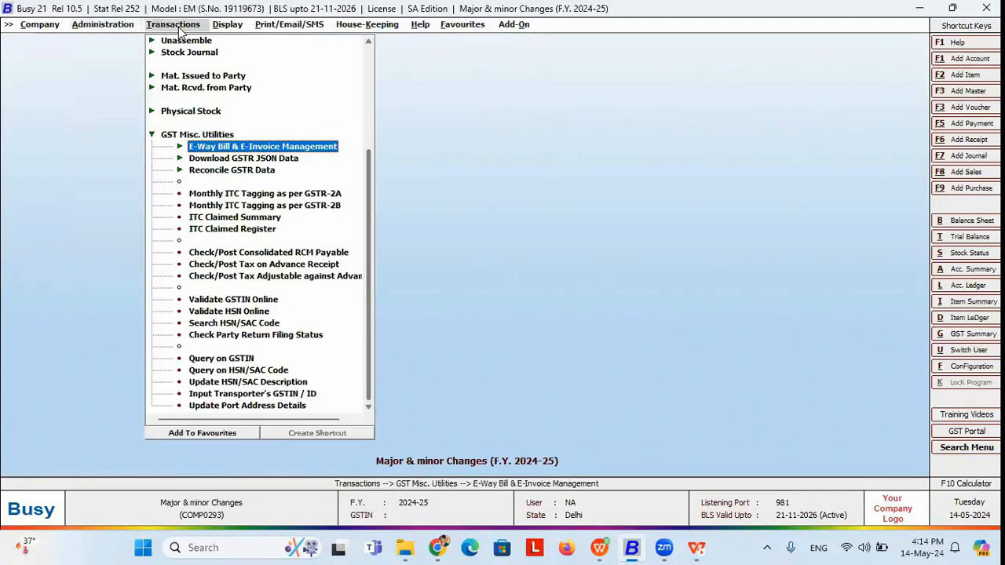
pyautogui.press('Left')
pyautogui.press('Left')
pyautogui.press('Up')
pyautogui.press('Up')
pyautogui.press('Up')
pyautogui.press('Up')
pyautogui.press('Up')
pyautogui.press('Up')
pyautogui.press('Up')
pyautogui.press('Up')
pyautogui.press('Up')
pyautogui.press('Up')
pyautogui.press('Down')
pyautogui.press('Down')
pyautogui.press('Down')
pyautogui.press('Down')
pyautogui.press('Down')
pyautogui.press('Down')
pyautogui.press('Down')
pyautogui.press('Down')
pyautogui.press('Down')
pyautogui.press('Down')
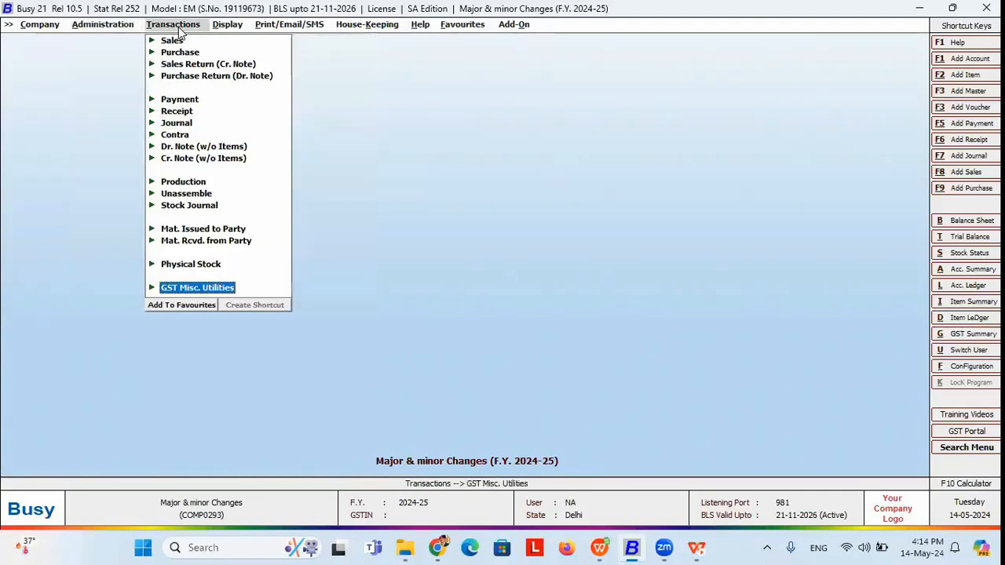
pyautogui.press('Down')
pyautogui.press('Right')
pyautogui.press('Down')
pyautogui.press('Return')
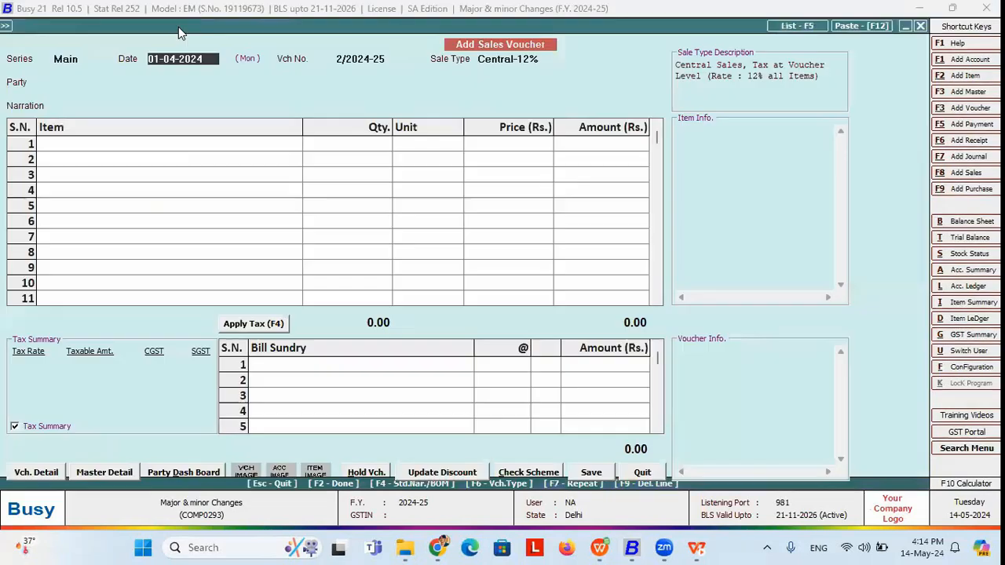
pyautogui.press('Return')
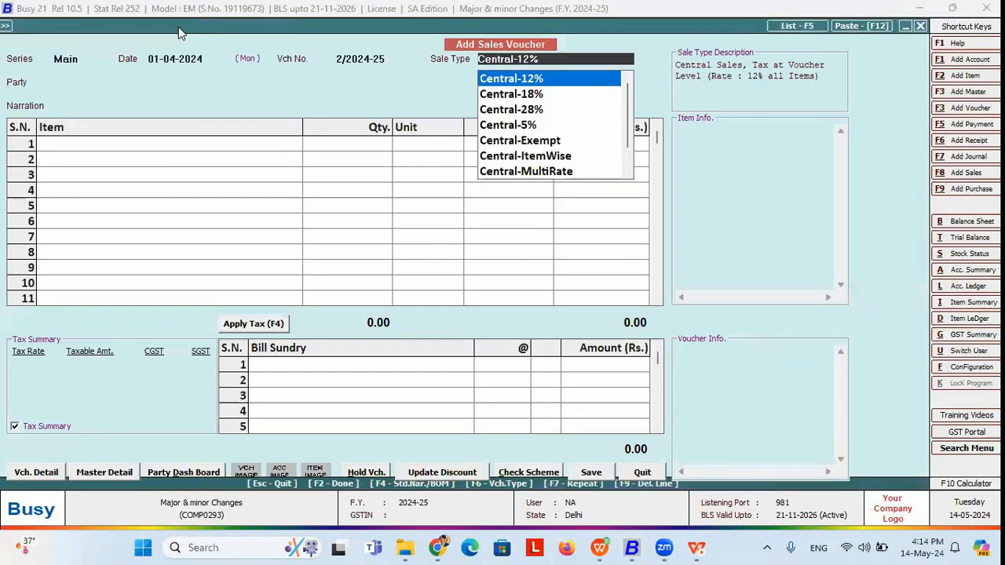
# Step: Try 15-04-2024 and 16-04-2024 as the sales voucher date, and quit the voucher without saving
pyautogui.click(157, 53)
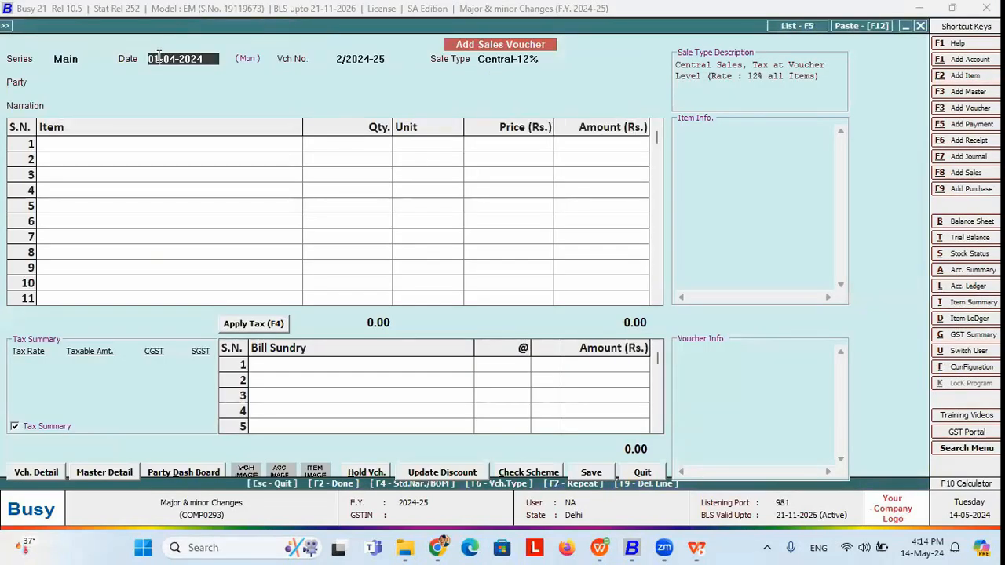
pyautogui.write('15')
pyautogui.press('Return')
pyautogui.click(158, 56)
pyautogui.write('16')
pyautogui.press('Return')
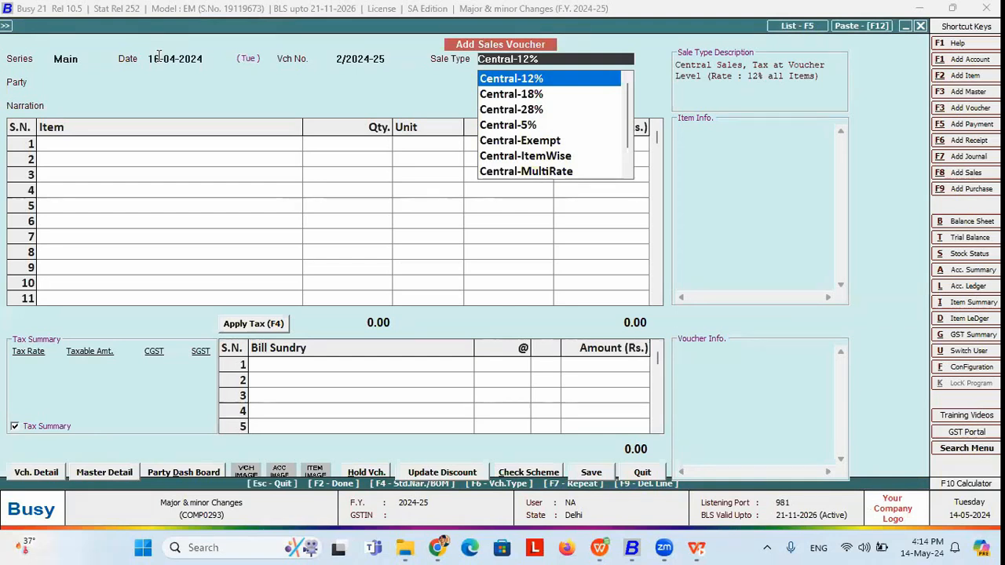
pyautogui.press('Escape')
pyautogui.press('Escape')
pyautogui.press('Return')
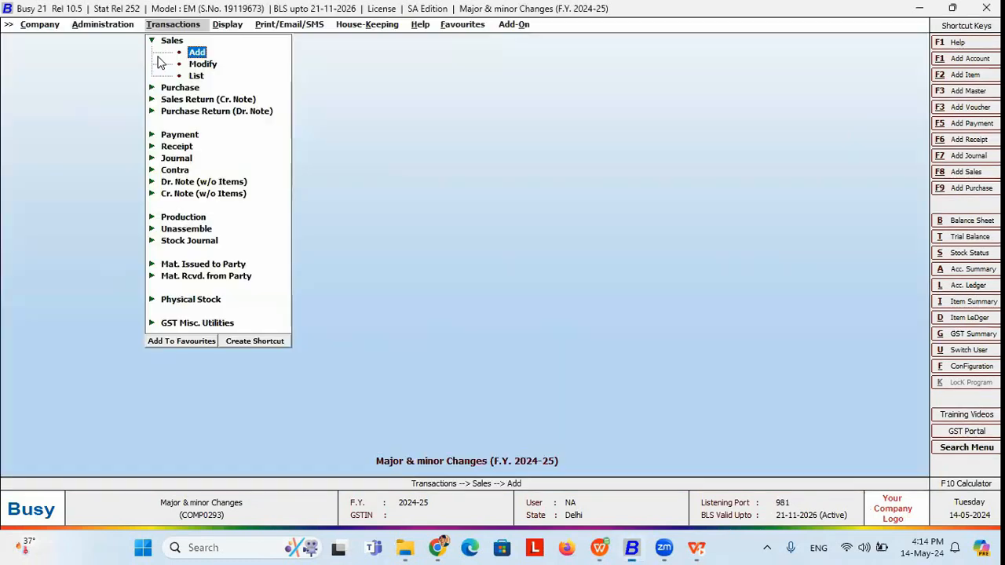
pyautogui.press('Escape')
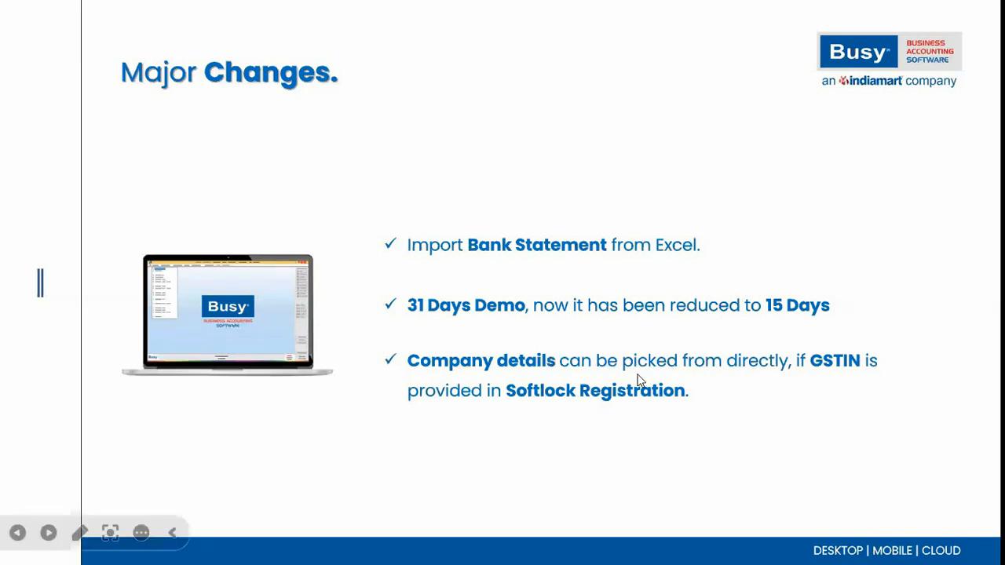
# Step: Switch to Busy, close the current company and open the SoftLock Registration form under License Management
pyautogui.hotkey('alt', 'Tab')
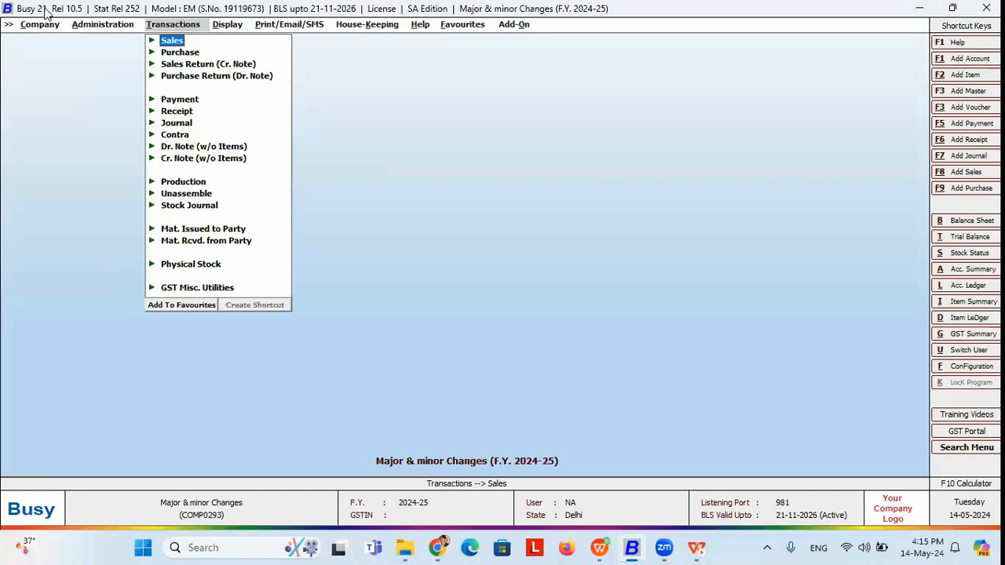
pyautogui.click(40, 25)
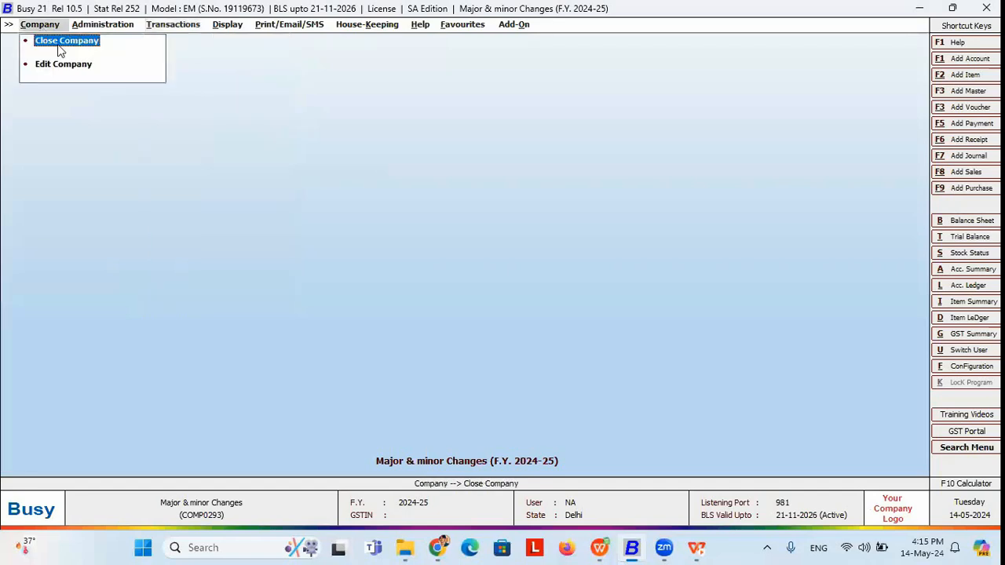
pyautogui.click(57, 48)
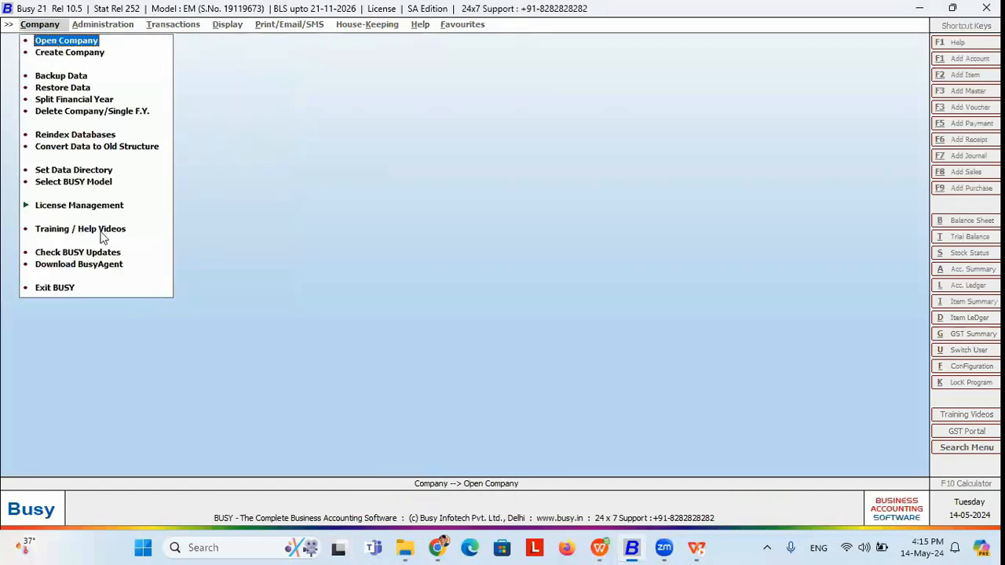
pyautogui.click(79, 207)
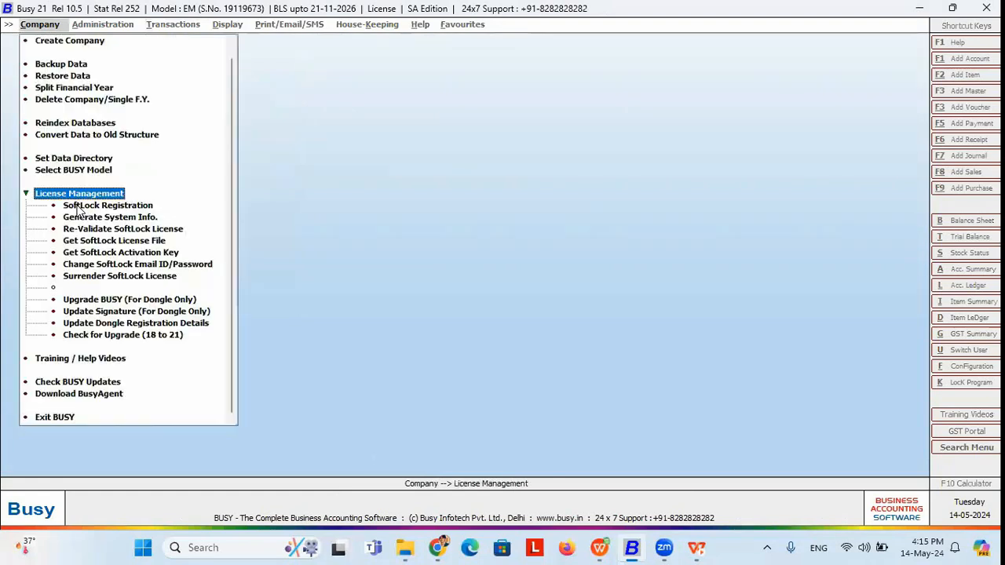
pyautogui.click(100, 206)
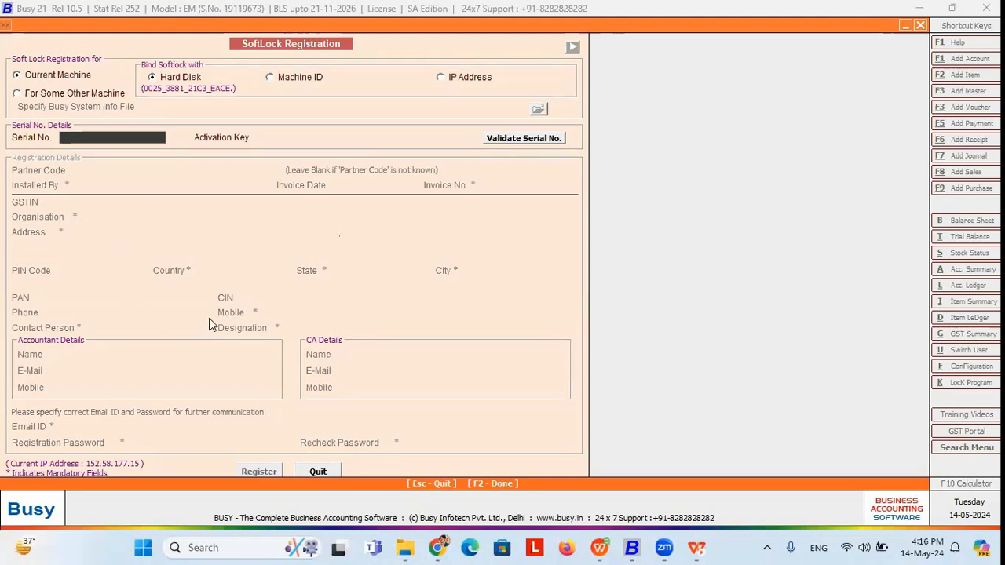
# Step: Leave and reopen the SoftLock Registration form, and return to the Major Changes slide
pyautogui.press('Escape')
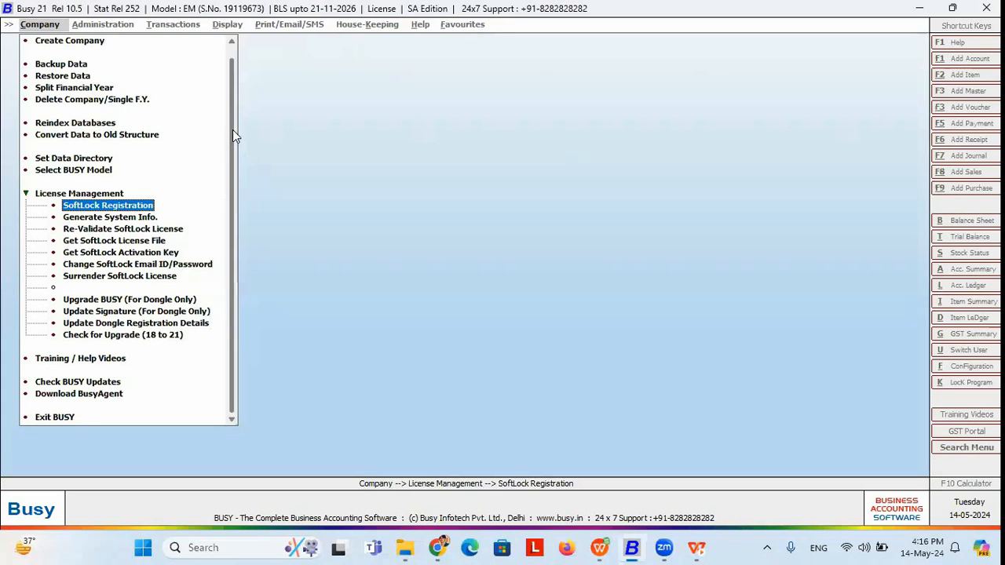
pyautogui.scroll(1, 94, 55)
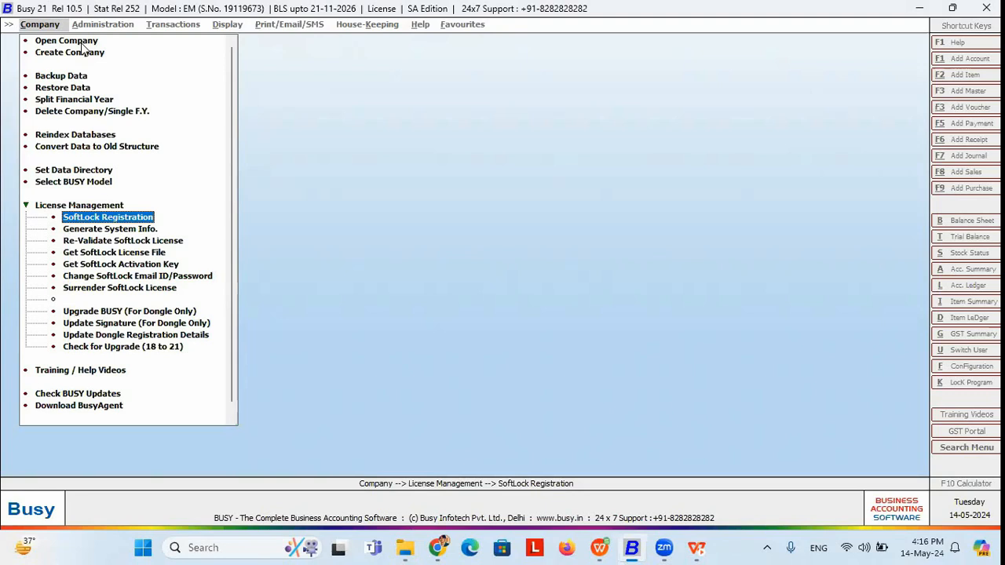
pyautogui.click(140, 220)
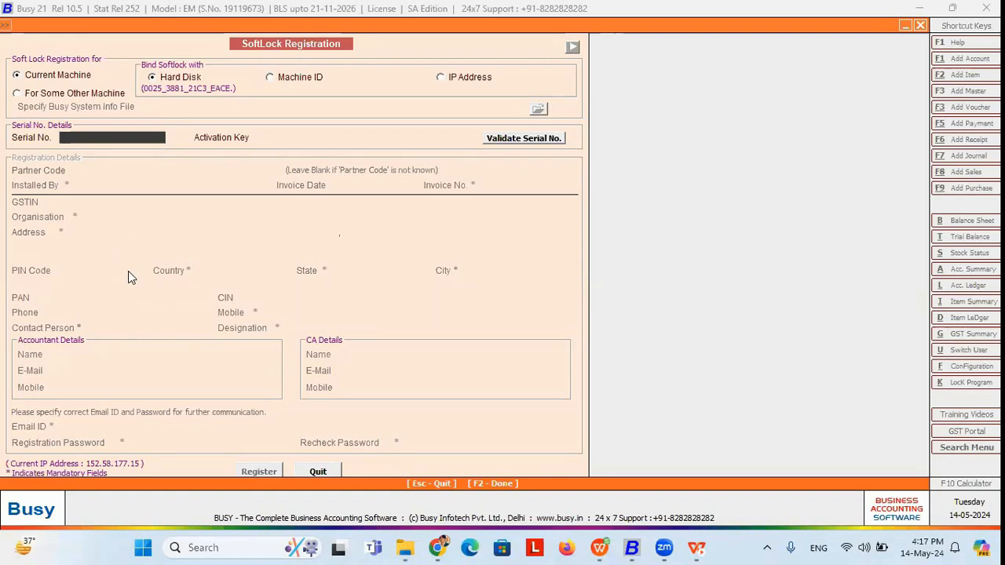
pyautogui.hotkey('alt', 'Tab')
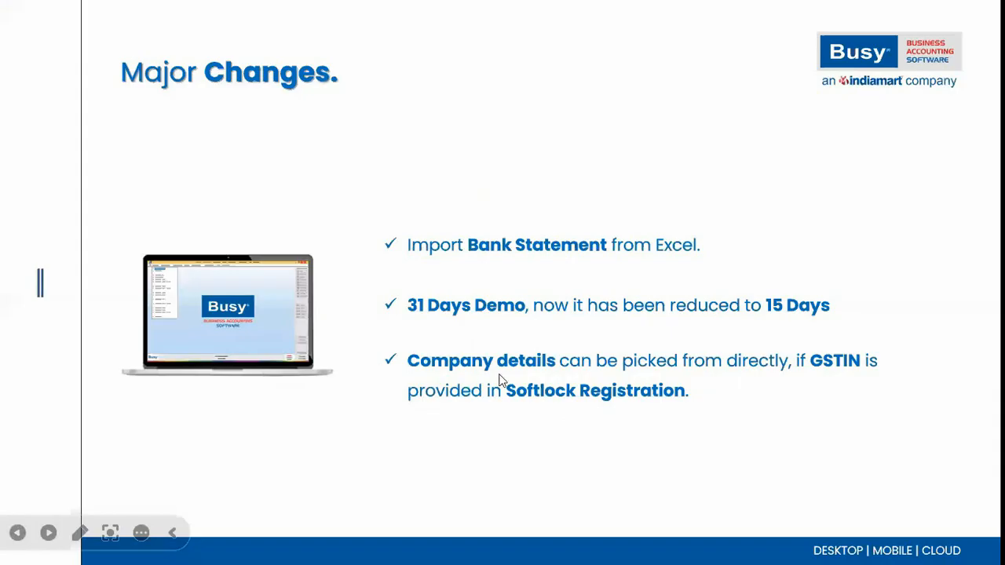
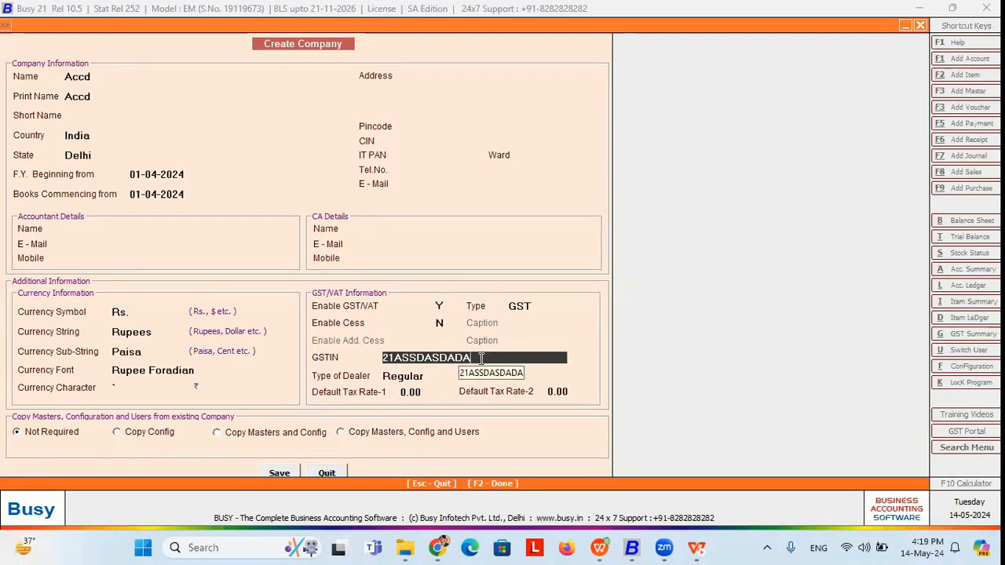
# Step: Check the validation of the entered GSTIN with dealer type Regular on the Create Company form, and dismiss the message
pyautogui.press('Return')
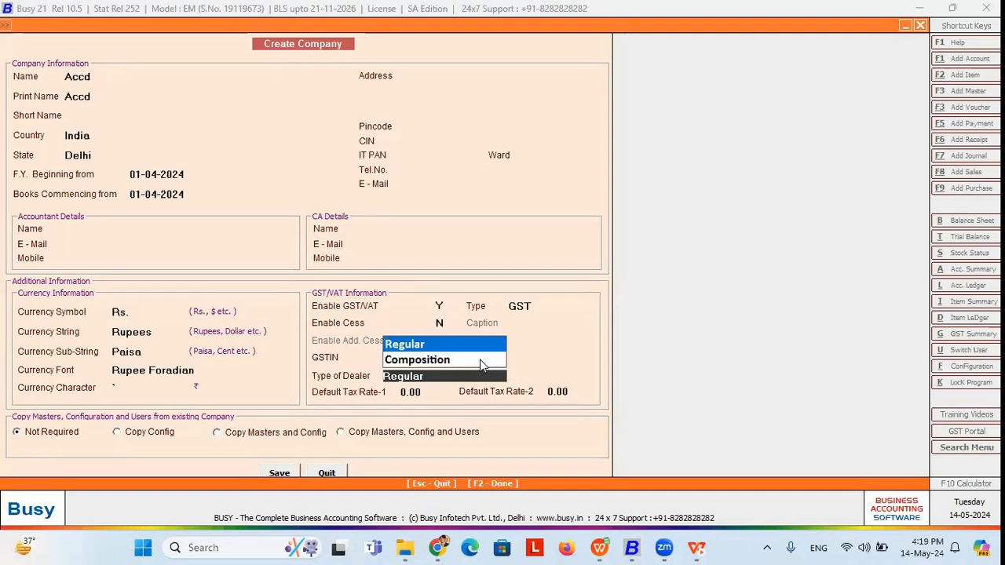
pyautogui.press('Return')
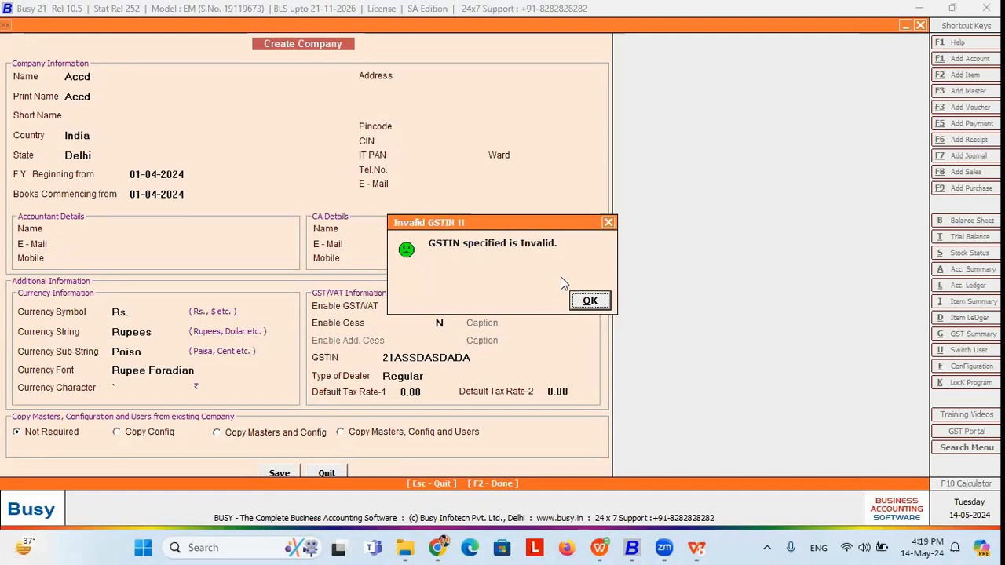
pyautogui.click(610, 226)
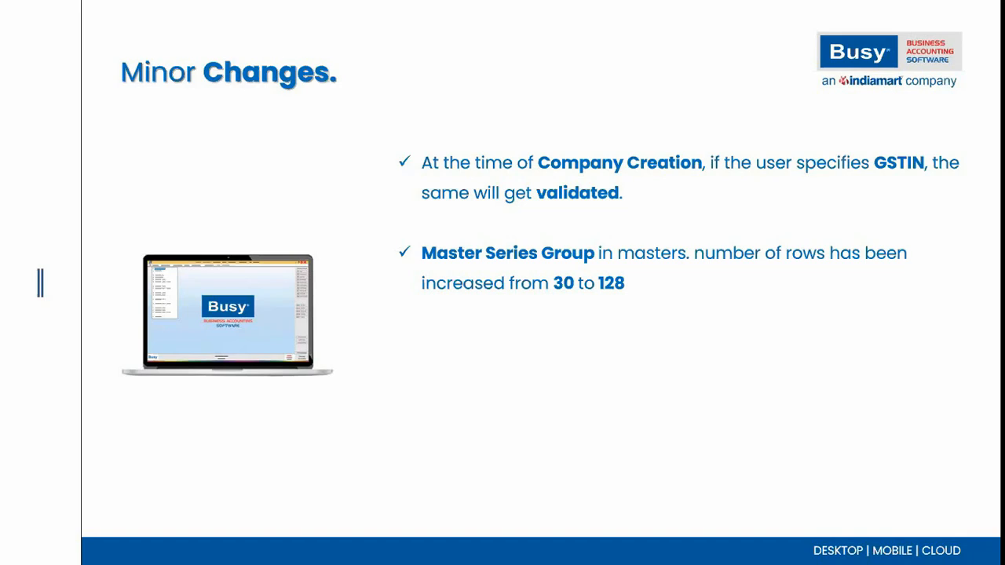
# Step: Switch to Busy and open the Enterprise Features section of the Features / Options configuration
pyautogui.hotkey('alt', 'Tab')
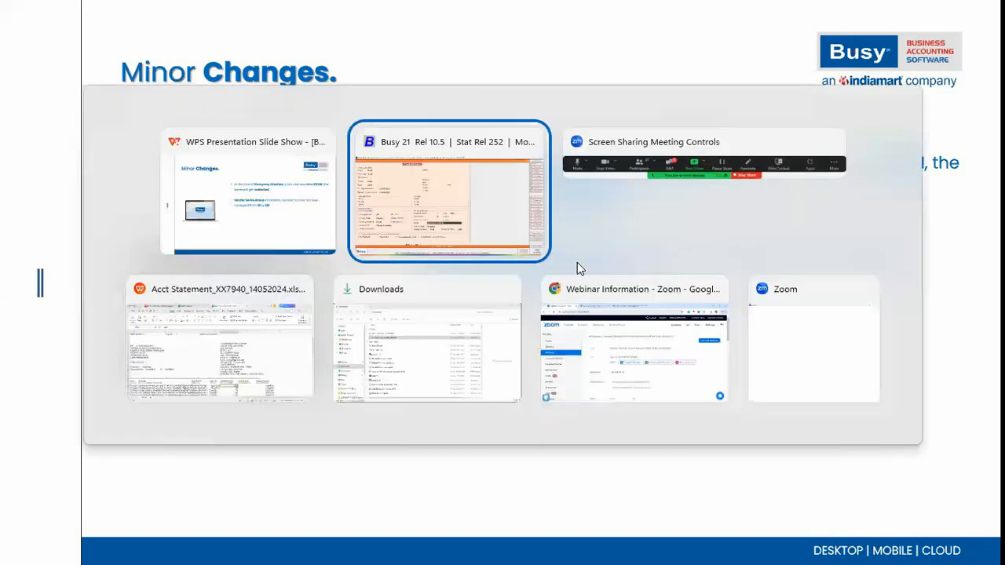
pyautogui.press('Escape')
pyautogui.press('Return')
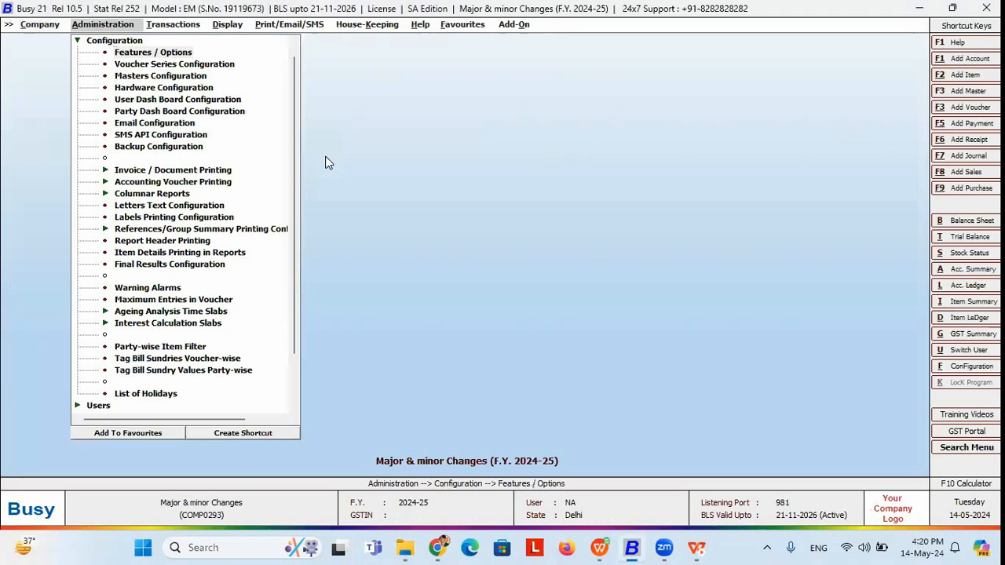
pyautogui.press('Return')
pyautogui.press('Down')
pyautogui.press('Down')
pyautogui.press('Down')
pyautogui.press('Down')
pyautogui.press('Down')
pyautogui.press('Down')
pyautogui.press('Down')
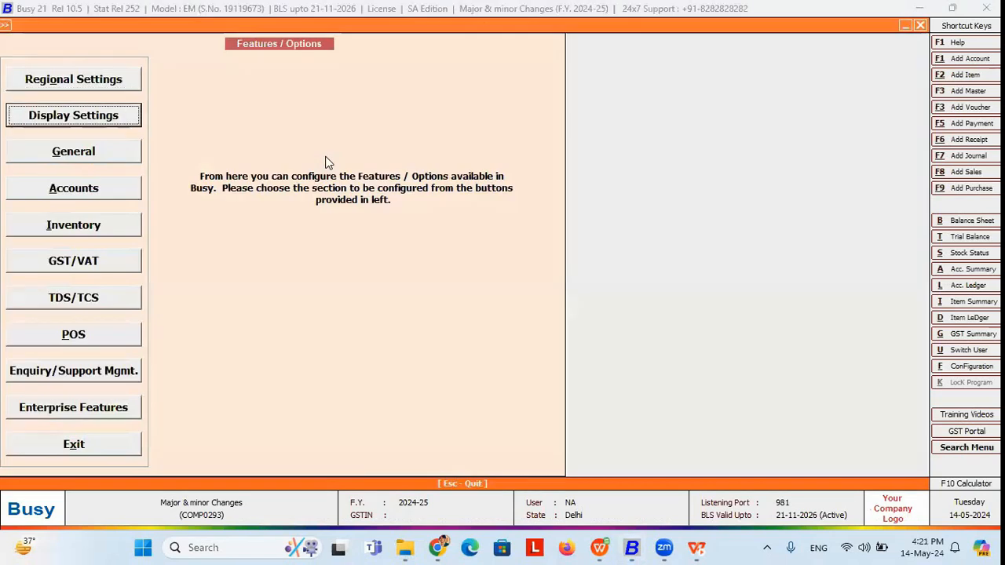
pyautogui.press('Down')
pyautogui.press('Down')
pyautogui.press('Return')
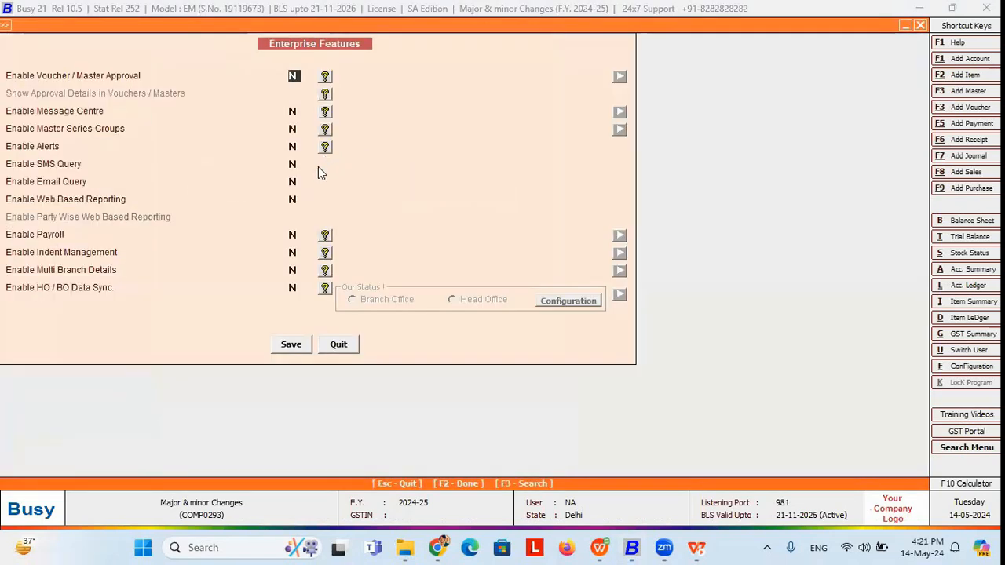
# Step: Enable Master Series Groups for the Account master type, save the Enterprise Features and leave the configuration
pyautogui.click(292, 129)
pyautogui.press('y')
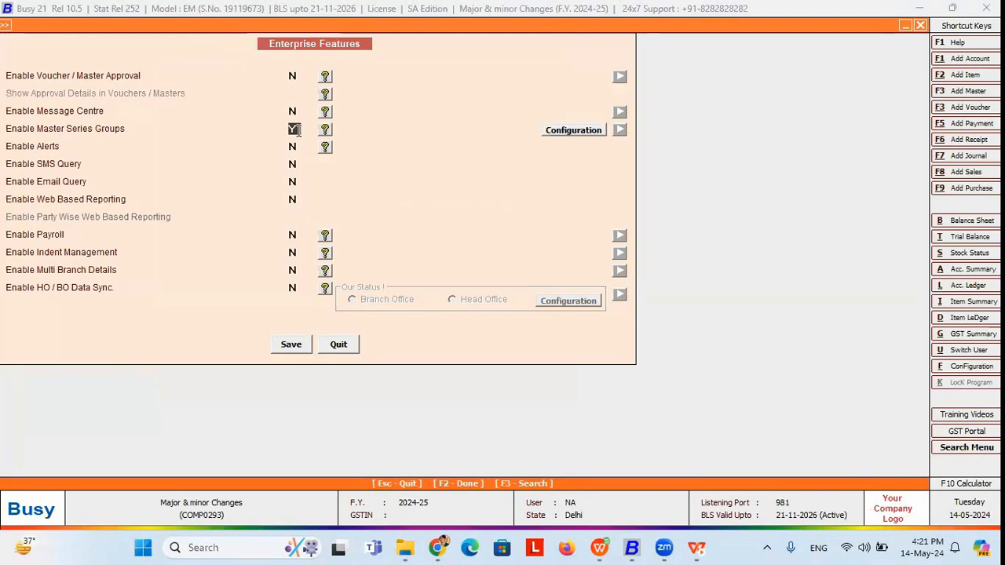
pyautogui.click(562, 132)
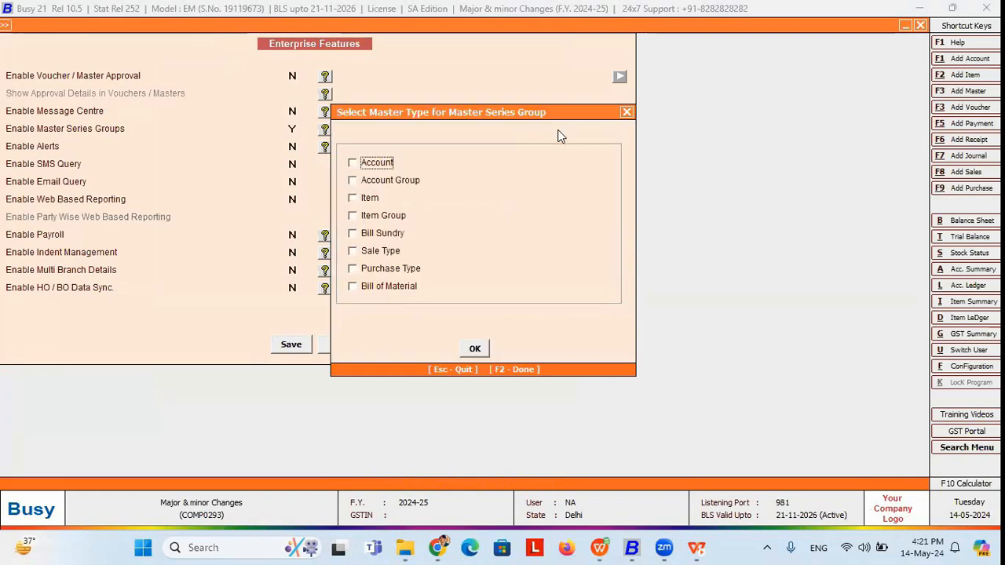
pyautogui.click(373, 166)
pyautogui.click(474, 348)
pyautogui.click(289, 345)
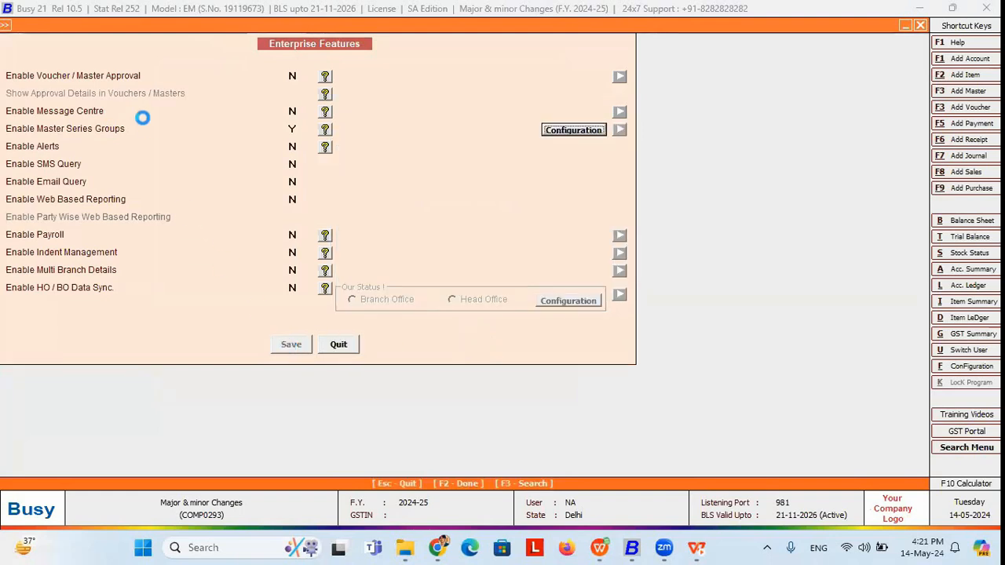
pyautogui.press('Escape')
# Step: Start a new account master named Amit & Co under the Sundry Debtors group
pyautogui.click(104, 41)
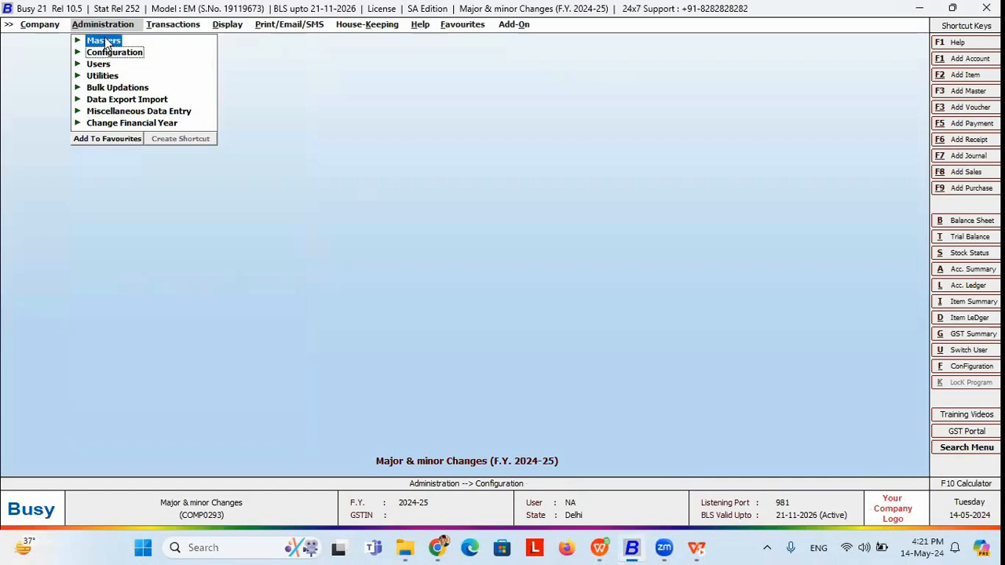
pyautogui.click(125, 52)
pyautogui.press('Return')
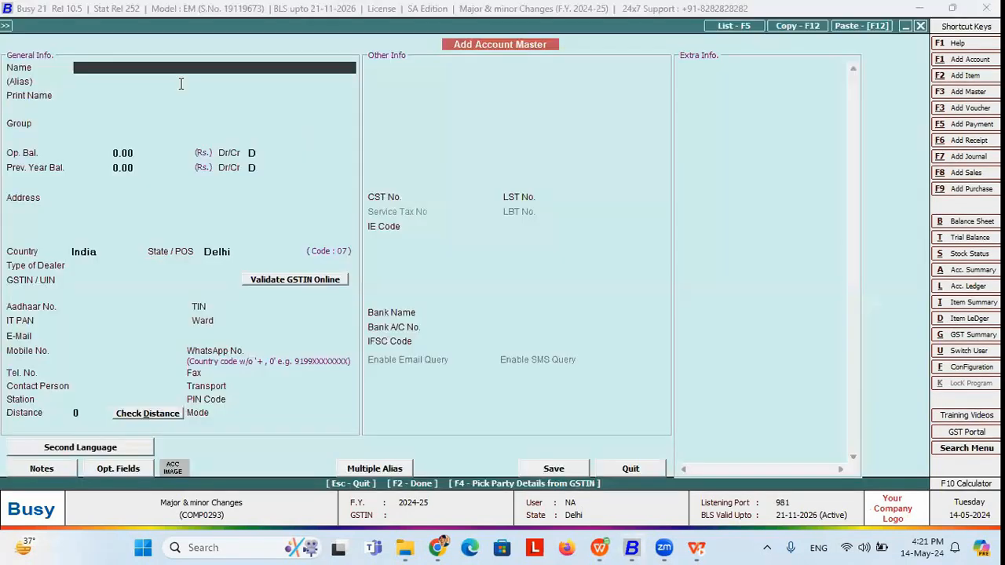
pyautogui.write('amit & co')
pyautogui.press('Return')
pyautogui.press('Return')
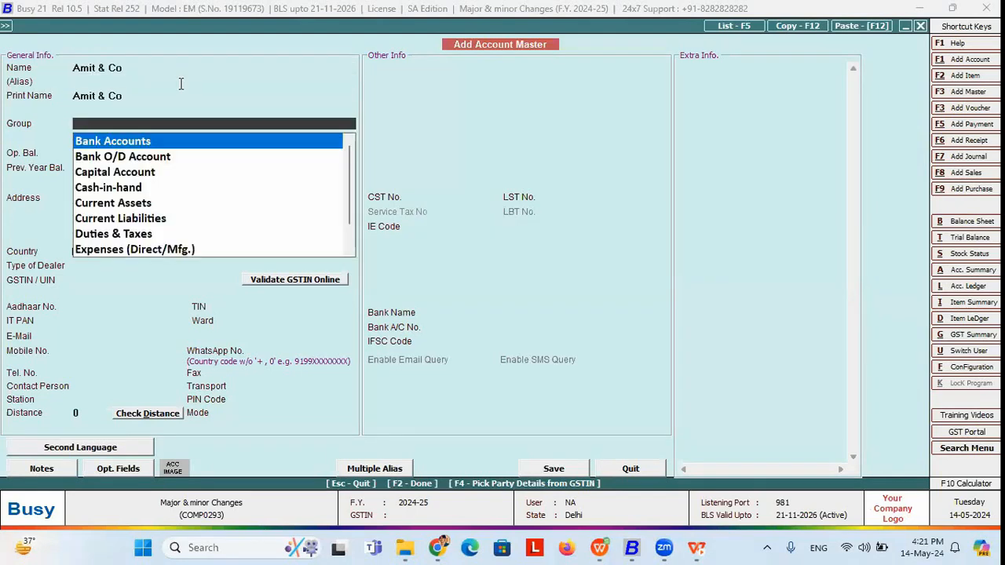
pyautogui.write('sun')
pyautogui.press('Down')
pyautogui.press('Return')
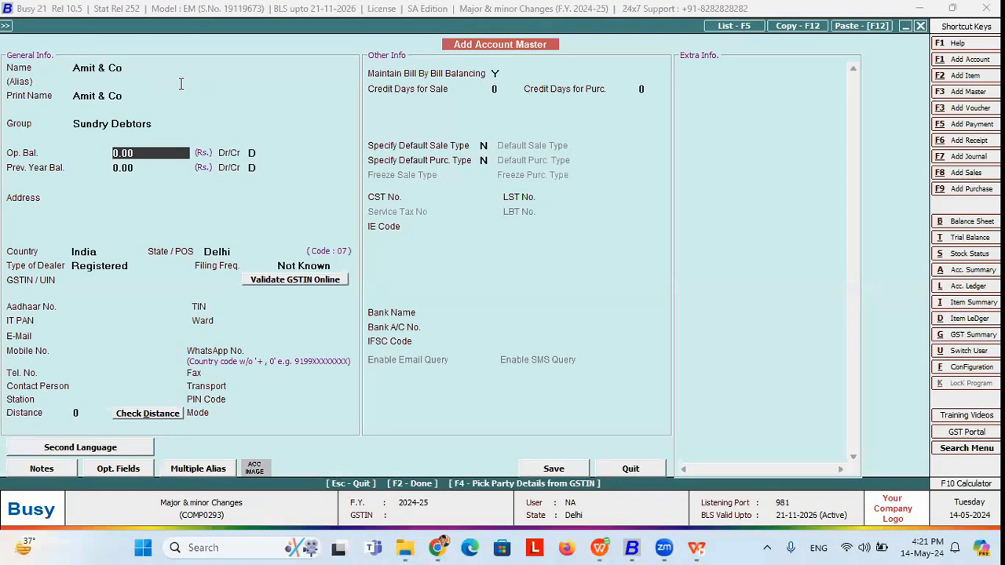
# Step: Create a master series group named Group-A and tag it to the Amit & Co account
pyautogui.press('Return')
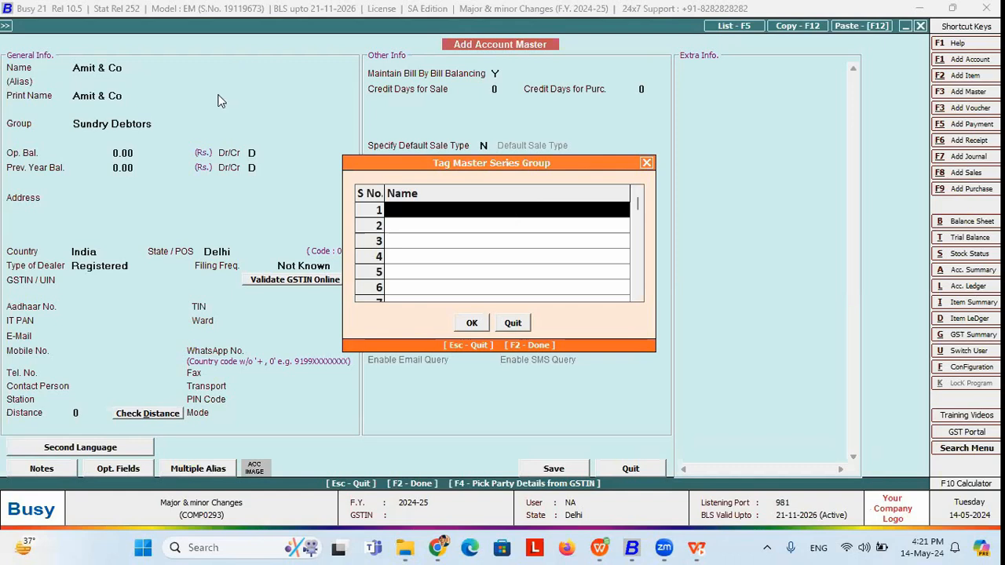
pyautogui.press('F3')
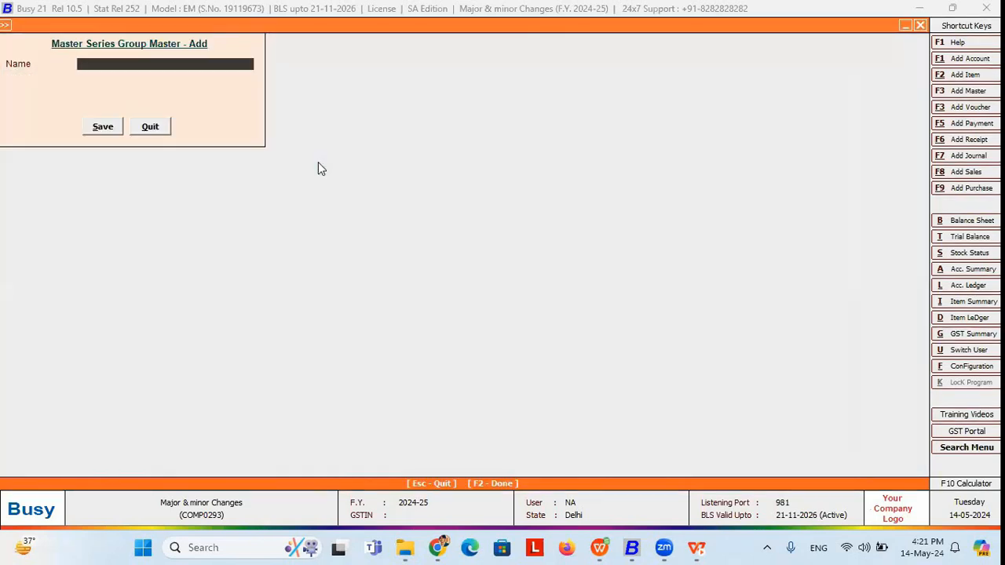
pyautogui.write('group-A')
pyautogui.press('Return')
pyautogui.press('Return')
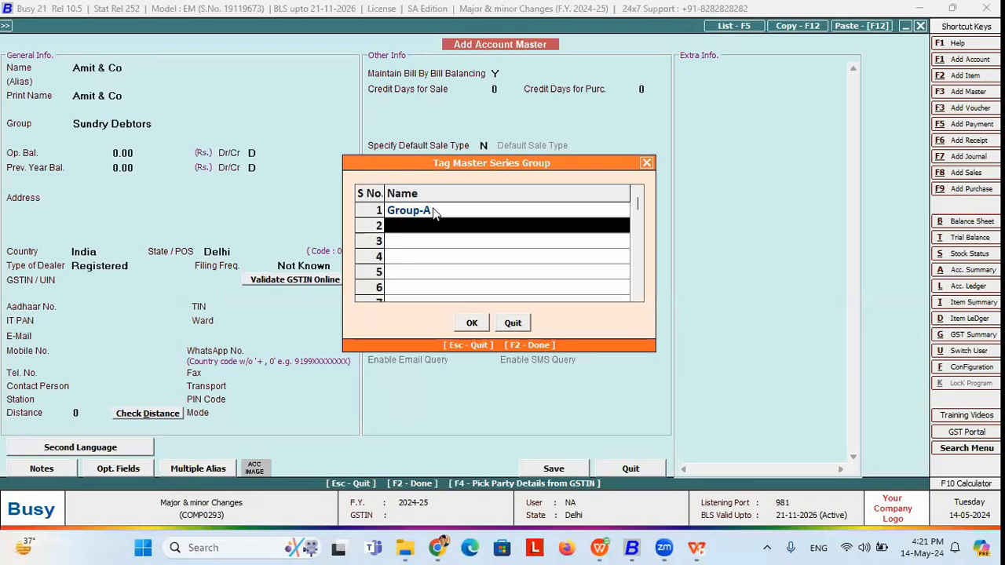
# Step: Examine how many rows the Tag Master Series Group list offers, down to its last row, against the Minor Changes slide
pyautogui.press('Down')
pyautogui.press('Down')
pyautogui.press('Down')
pyautogui.press('Down')
pyautogui.press('Down')
pyautogui.press('Down')
pyautogui.press('Down')
pyautogui.press('Down')
pyautogui.press('Down')
pyautogui.press('Down')
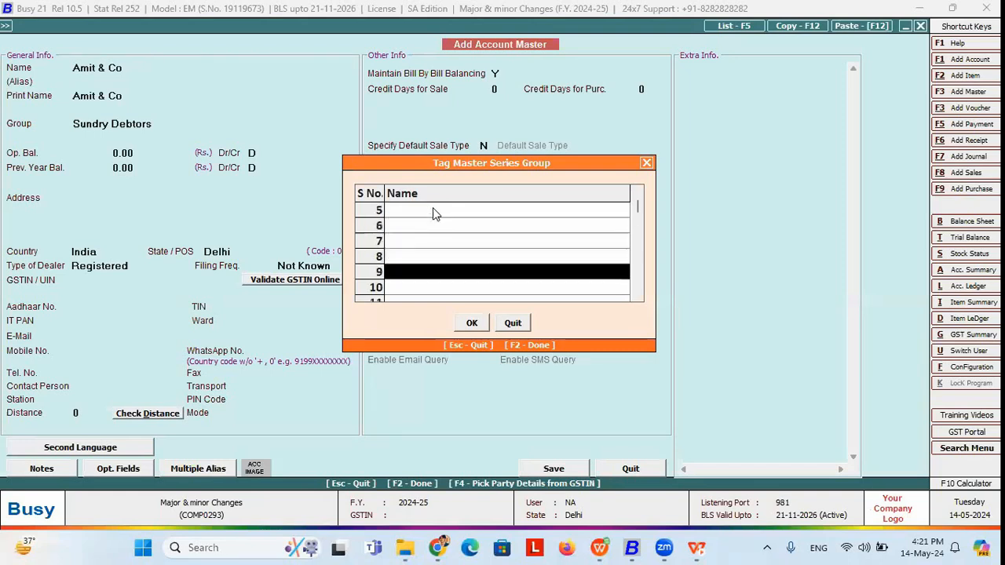
pyautogui.press('Down')
pyautogui.press('Down')
pyautogui.press('Down')
pyautogui.press('Down')
pyautogui.press('Down')
pyautogui.press('Down')
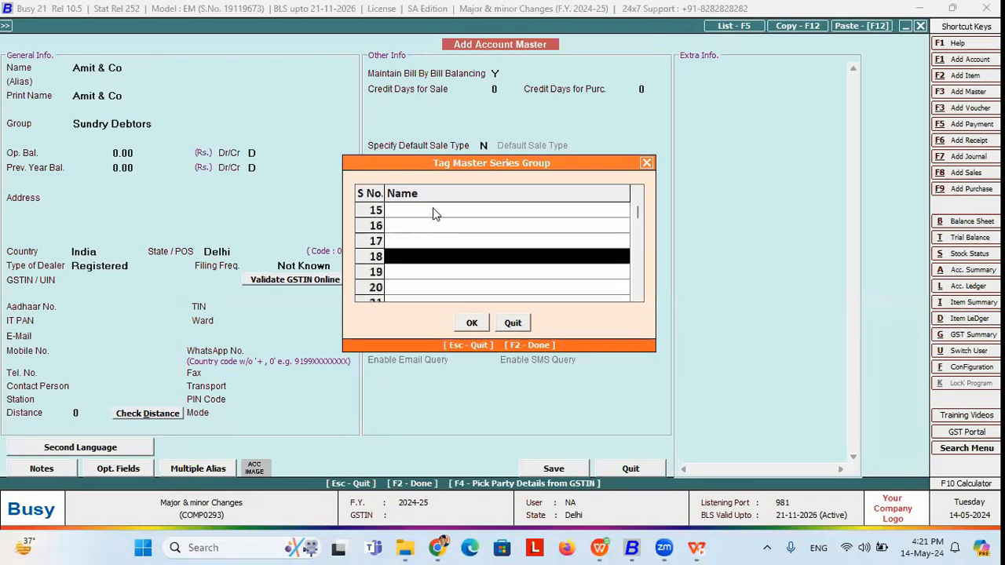
pyautogui.hotkey('alt', 'Tab')
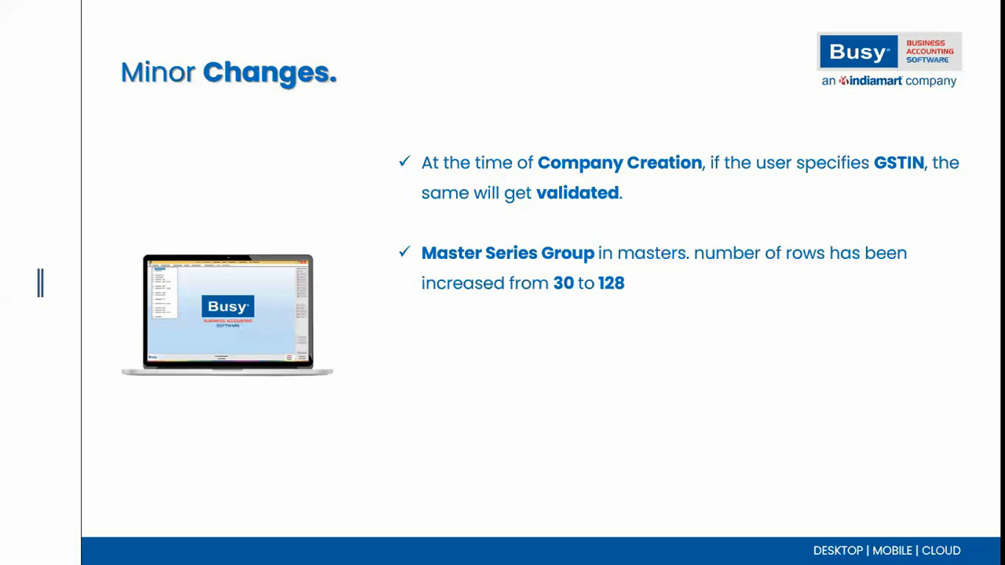
pyautogui.hotkey('alt', 'Tab')
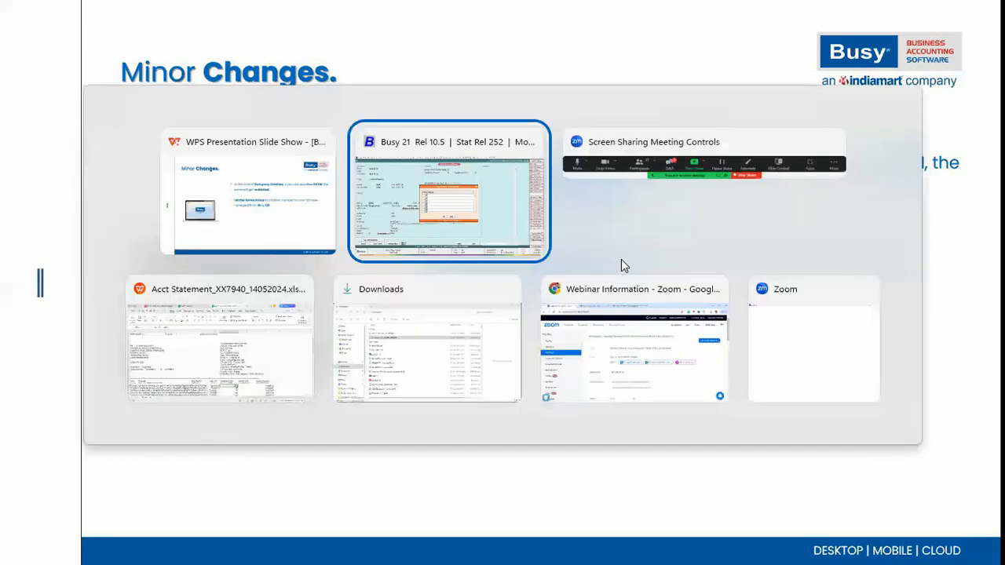
pyautogui.scroll(-12, 621, 266)
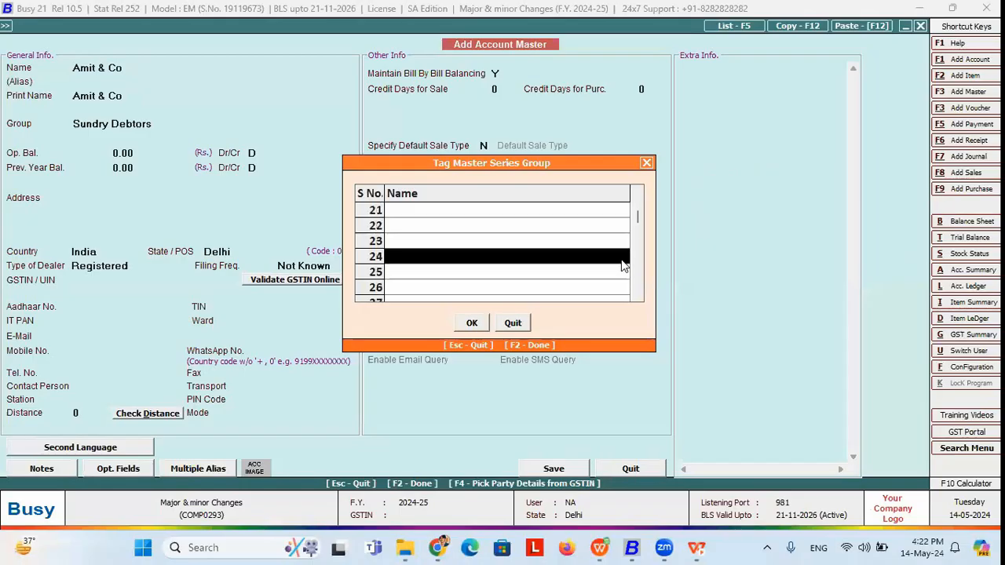
pyautogui.scroll(-3, 621, 259)
pyautogui.hotkey('alt', 'Tab')
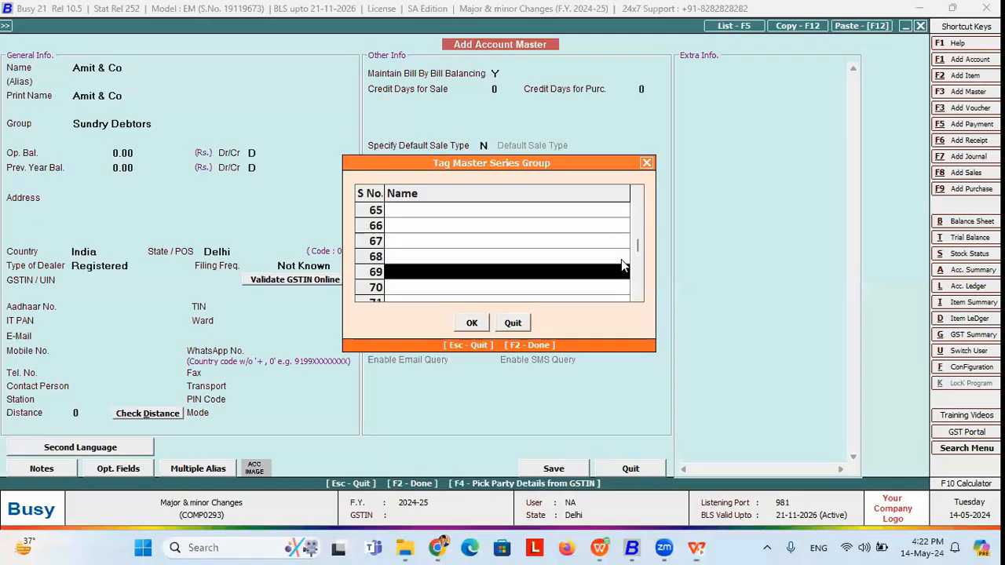
pyautogui.scroll(-7, 621, 259)
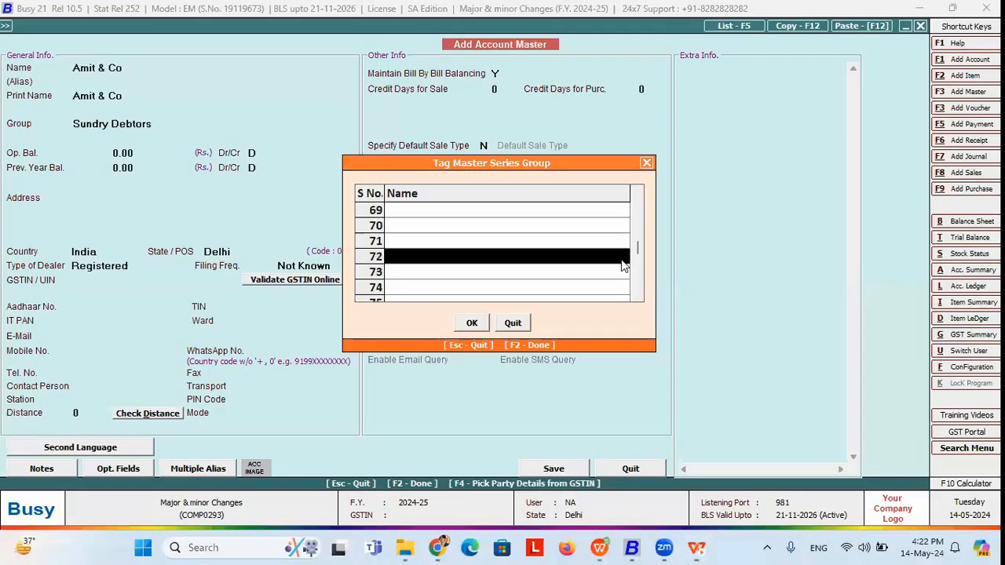
pyautogui.scroll(-10, 620, 263)
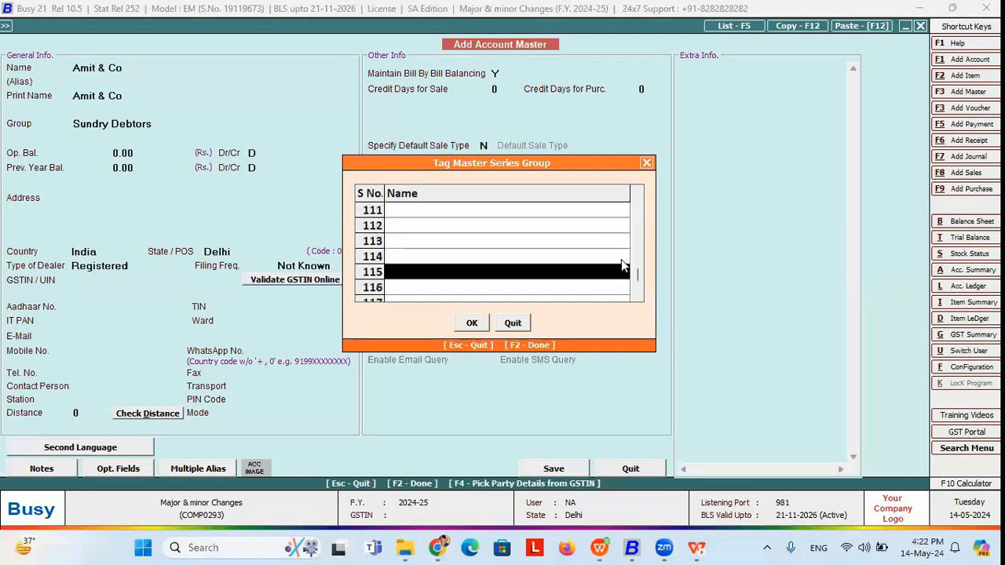
pyautogui.scroll(-9, 621, 265)
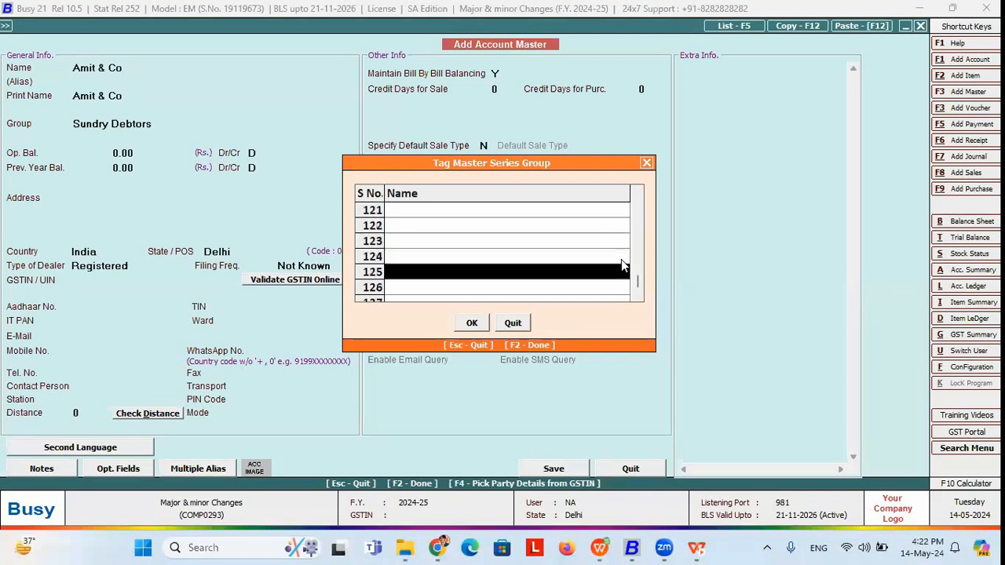
pyautogui.scroll(-1, 621, 265)
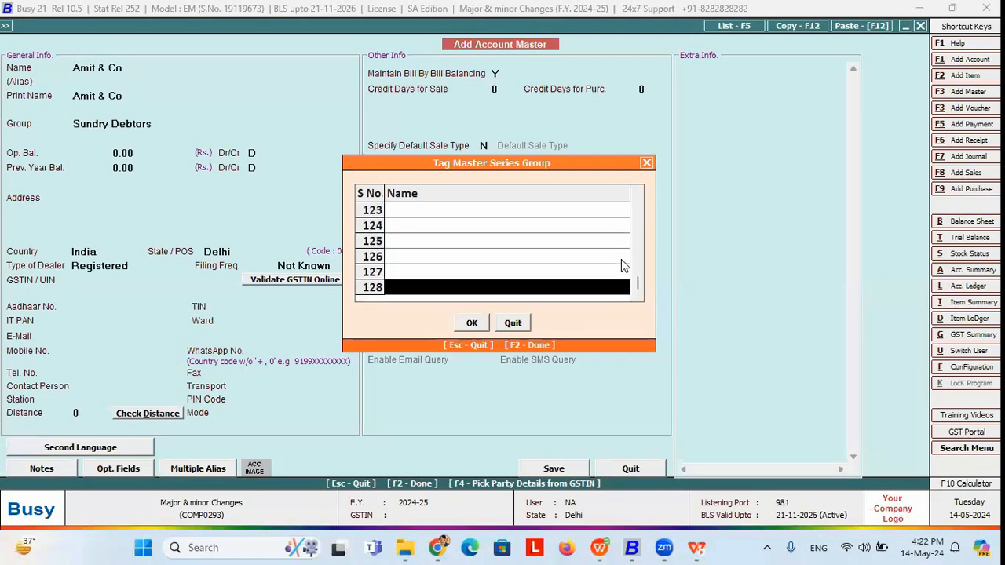
# Step: Accept the group tagging, save the Amit & Co account with dealer type Un-Registered, and leave the account form
pyautogui.click(474, 323)
pyautogui.press('F2')
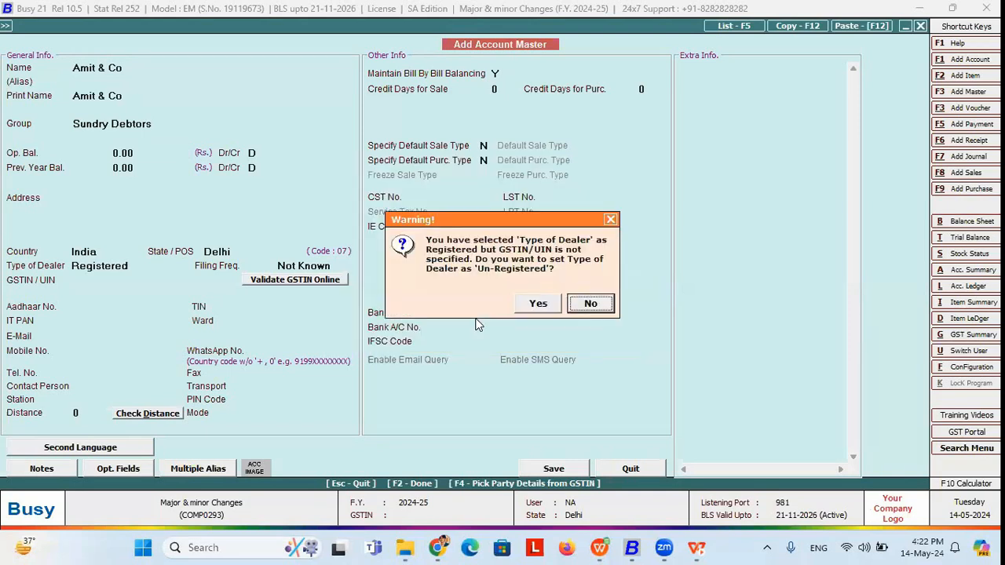
pyautogui.click(542, 306)
pyautogui.click(538, 304)
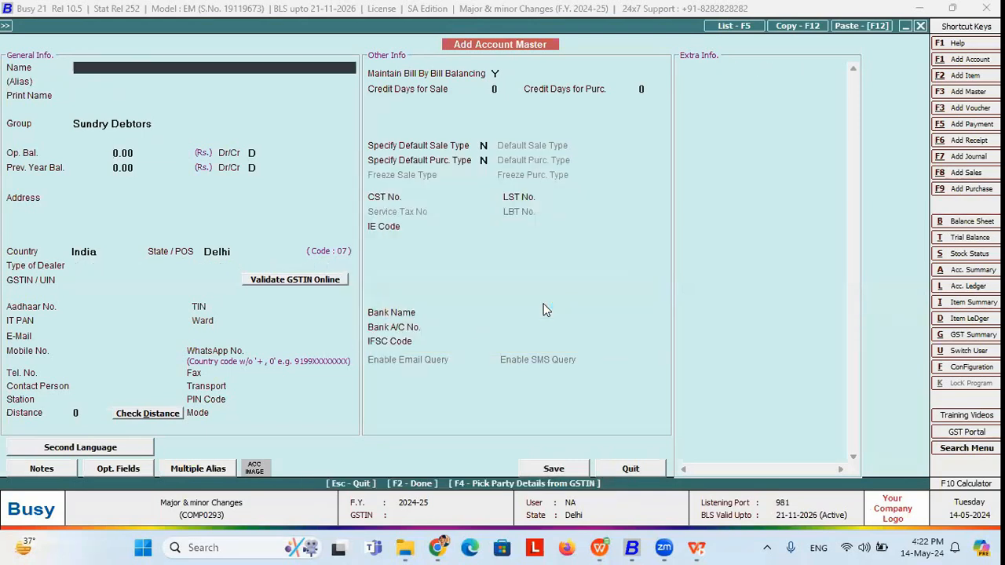
pyautogui.press('Escape')
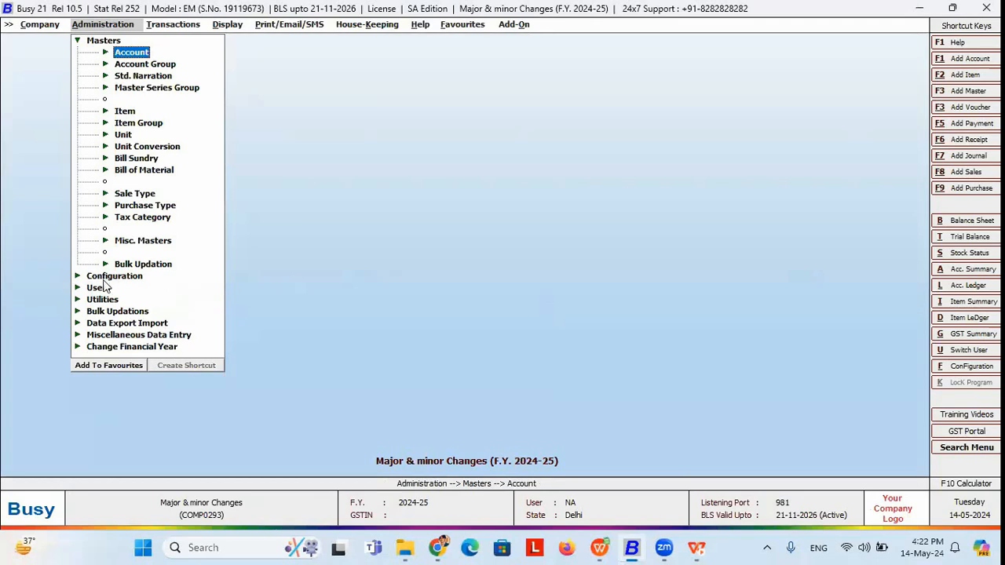
# Step: Enable user authentication for the company with the super user Busy and save the setting
pyautogui.click(99, 288)
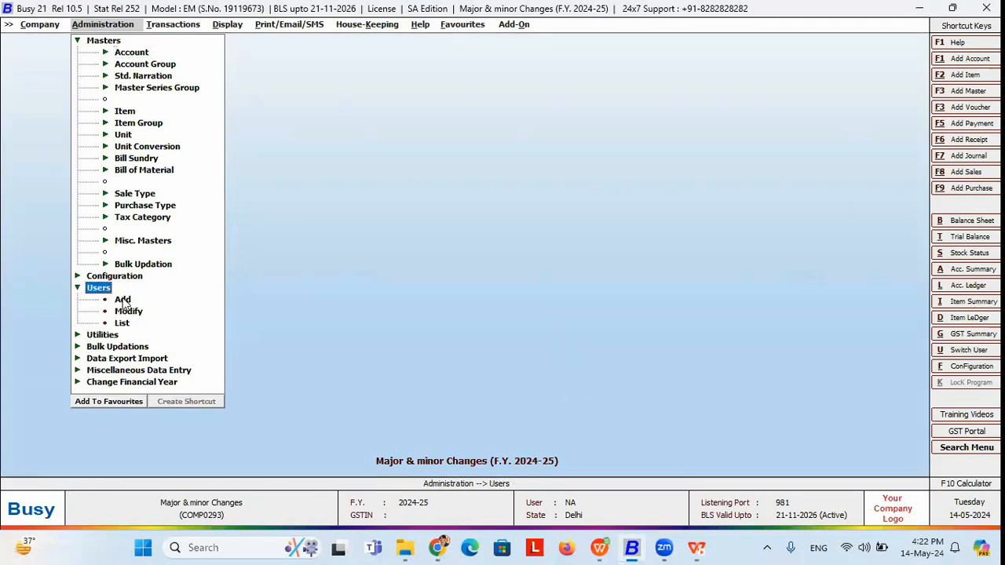
pyautogui.click(123, 300)
pyautogui.press('Return')
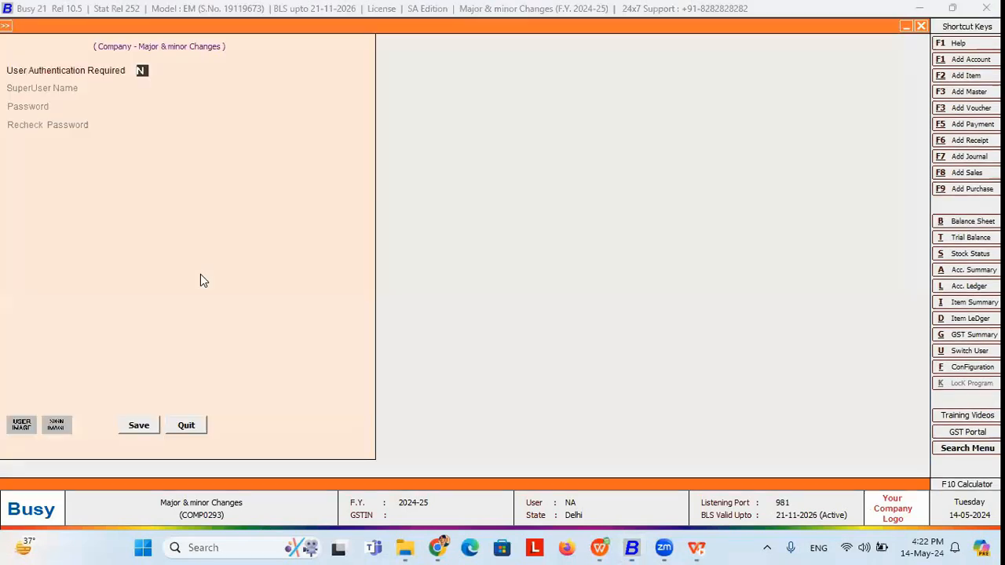
pyautogui.press('Return')
pyautogui.press('F2')
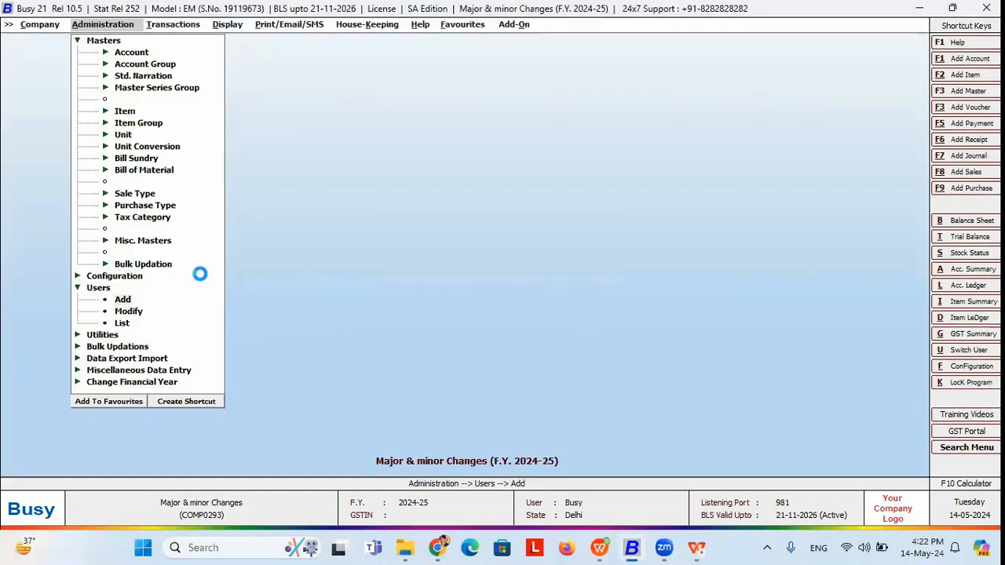
# Step: Start adding a new user named A, and enter and recheck the user's password
pyautogui.write('A')
pyautogui.press('Return')
pyautogui.write('a')
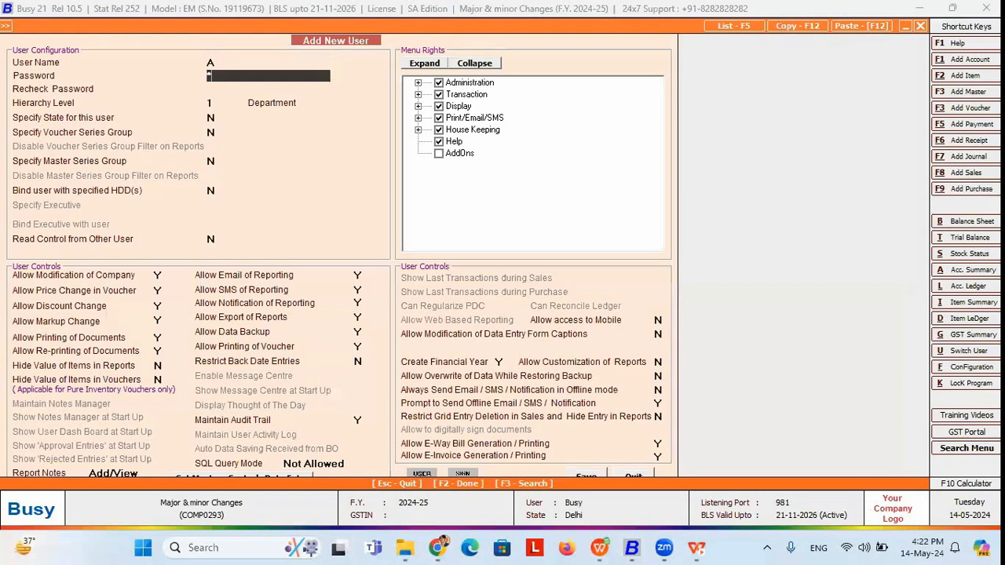
pyautogui.press('Return')
pyautogui.press('Return')
pyautogui.press('Return')
pyautogui.write('a')
pyautogui.press('Return')
# Step: Specify Group-A as the new user's master series group, and quit the user form without saving
pyautogui.press('Return')
pyautogui.press('Return')
pyautogui.press('Return')
pyautogui.press('Return')
pyautogui.press('y')
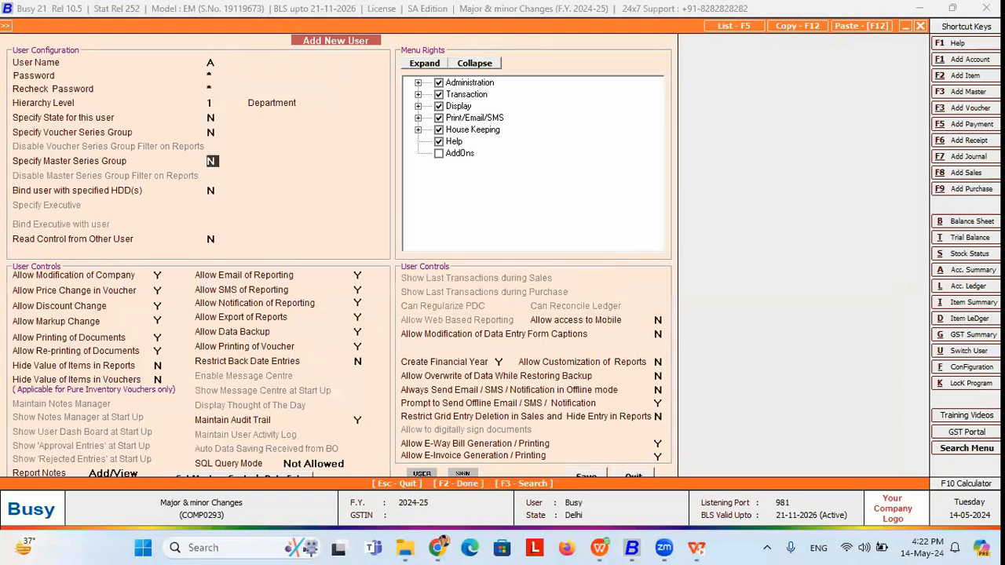
pyautogui.press('Return')
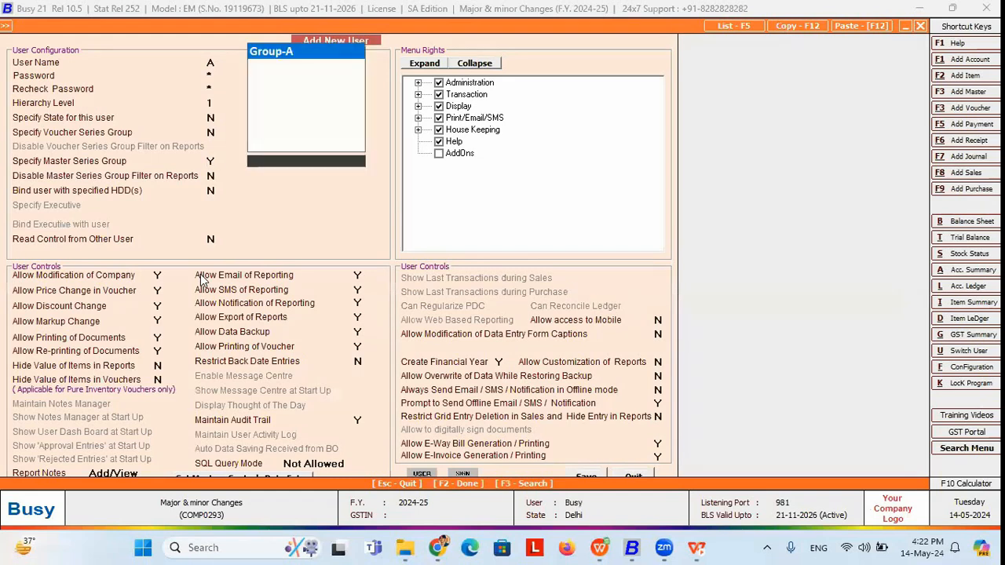
pyautogui.press('Return')
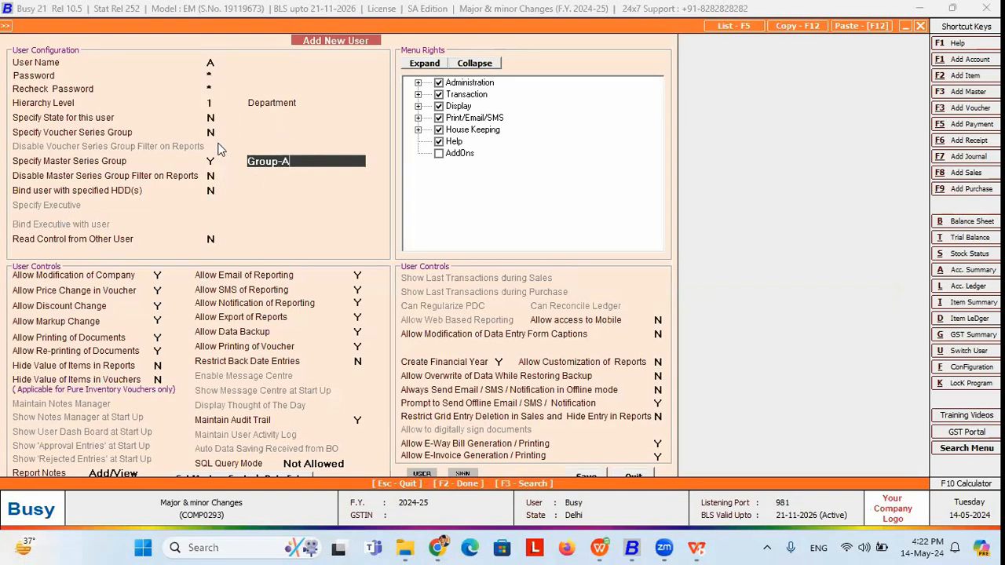
pyautogui.press('Escape')
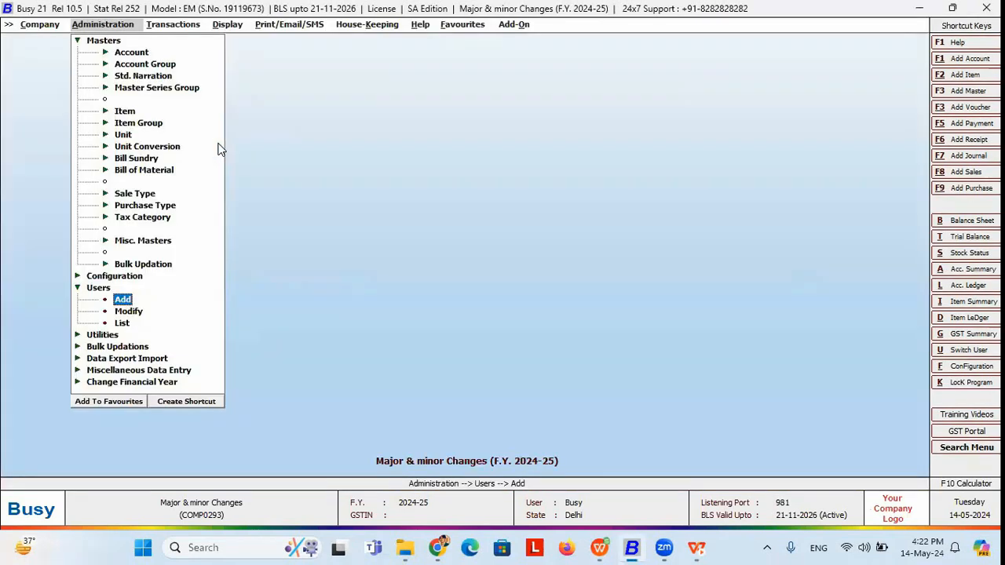
pyautogui.click(132, 116)
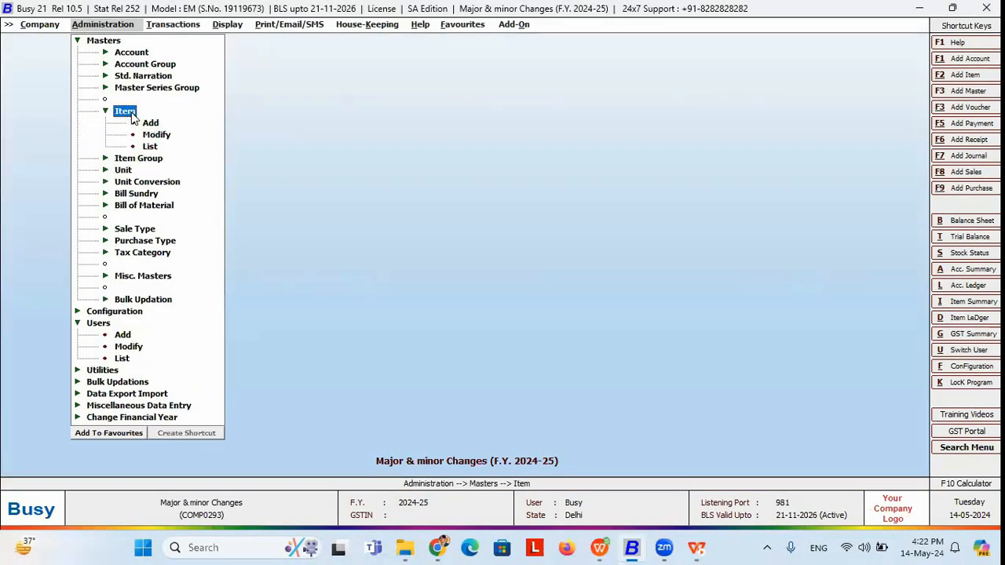
pyautogui.click(138, 55)
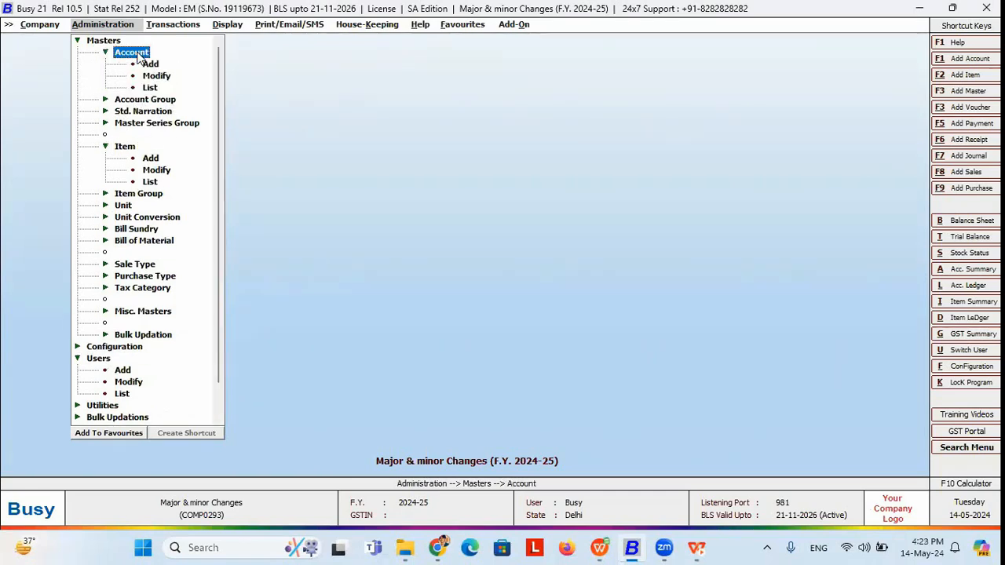
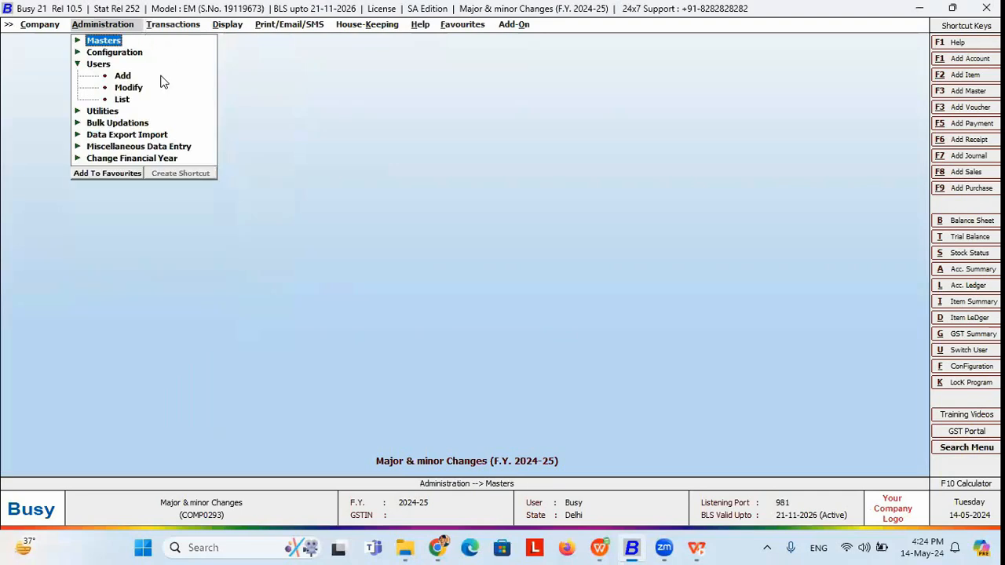
# Step: Enable Maintain Detailed Audit Trail in the General section of Features / Options, save it and leave the configuration
pyautogui.press('Down')
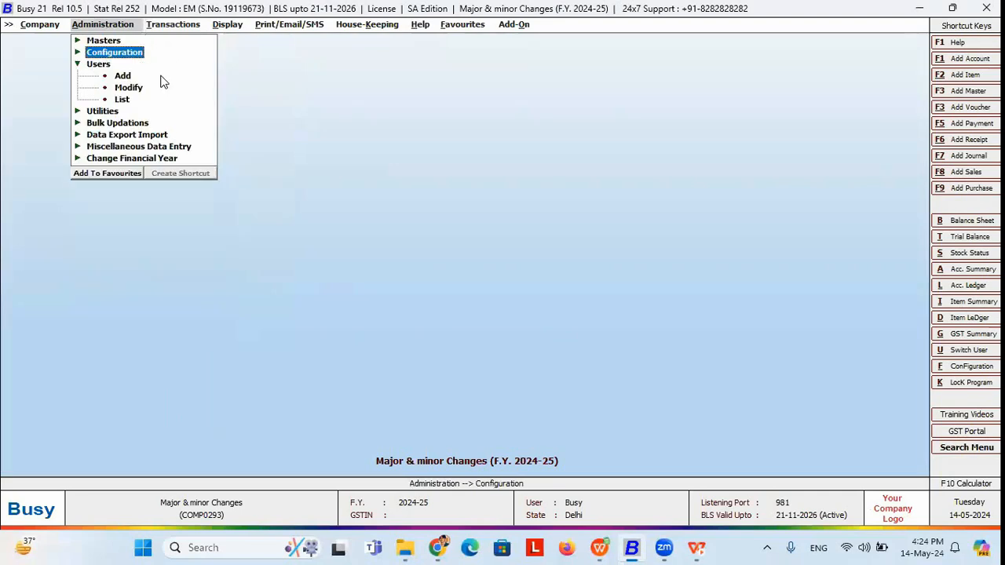
pyautogui.press('Return')
pyautogui.press('Return')
pyautogui.press('Down')
pyautogui.press('Down')
pyautogui.press('Down')
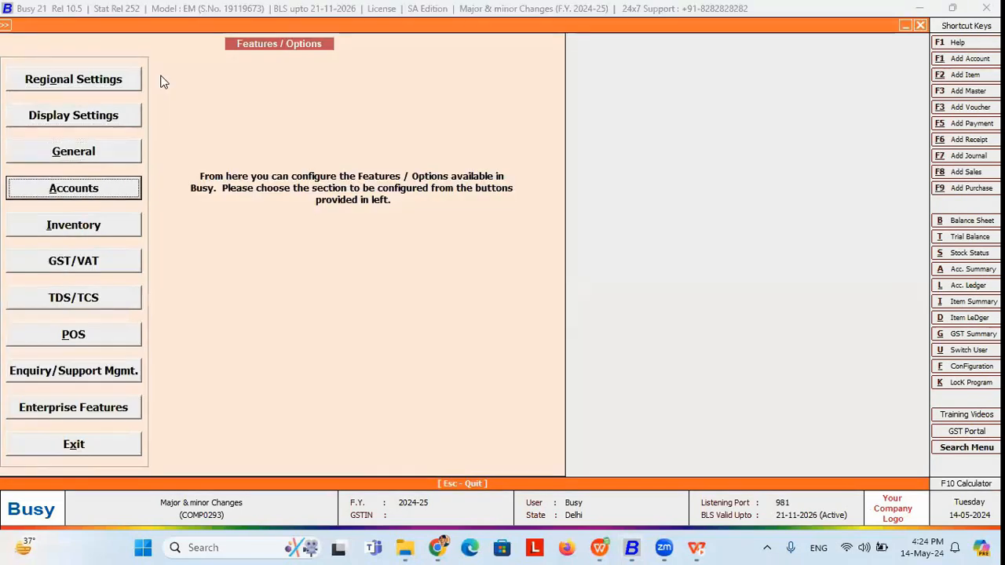
pyautogui.press('Up')
pyautogui.press('Return')
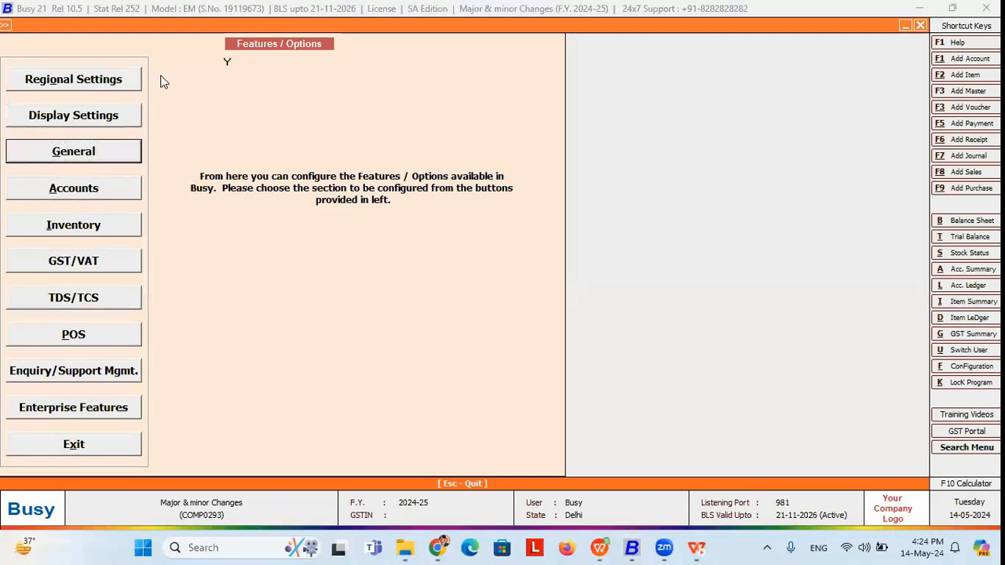
pyautogui.click(229, 80)
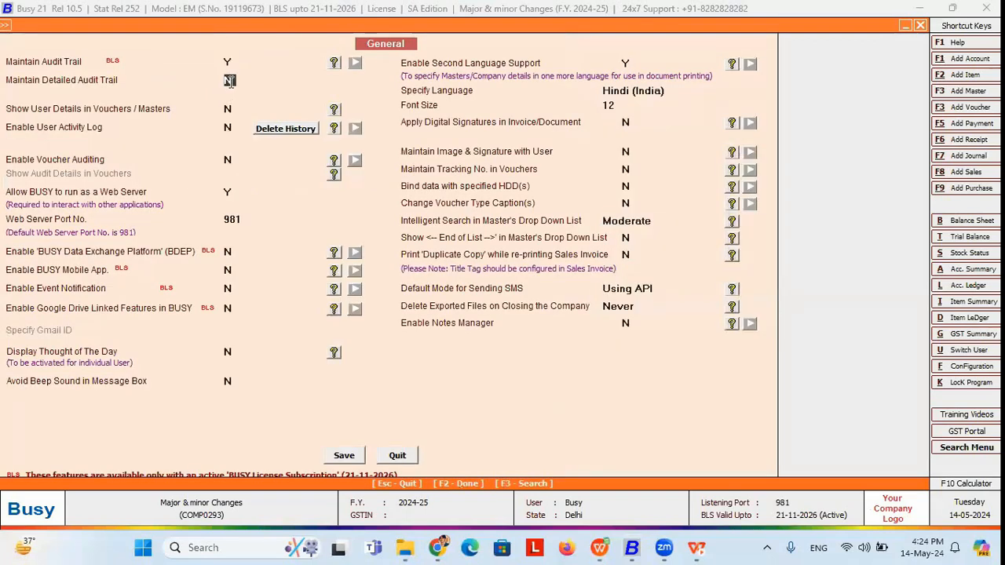
pyautogui.write('Y')
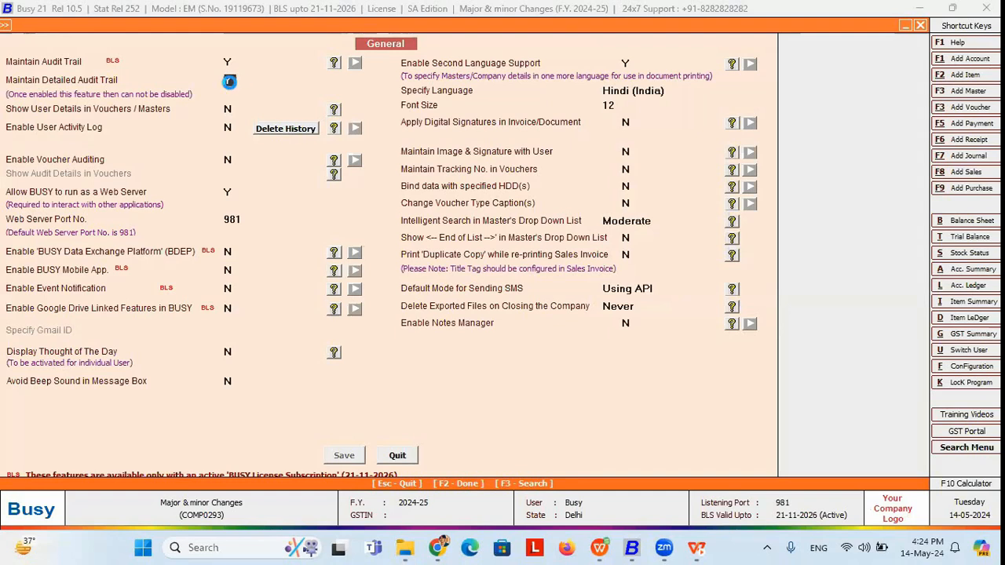
pyautogui.click(104, 444)
# Step: Open the Main series sales voucher dated 01-04-2024 for modification
pyautogui.press('Right')
pyautogui.press('Return')
pyautogui.press('Down')
pyautogui.press('Return')
pyautogui.press('Return')
pyautogui.press('Return')
pyautogui.press('Return')
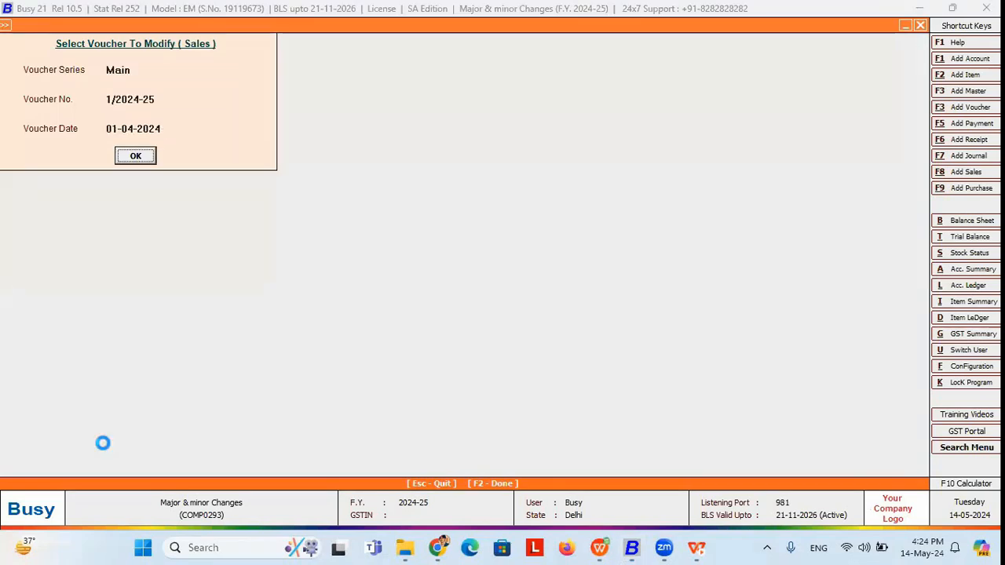
pyautogui.press('Return')
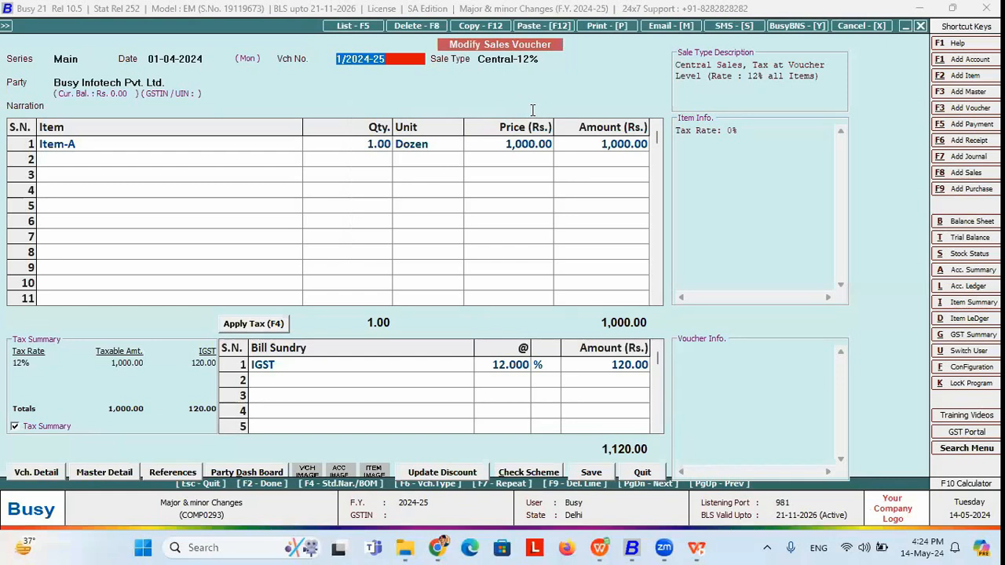
pyautogui.press('F2')
pyautogui.press('y')
pyautogui.press('F2')
pyautogui.press('Left')
pyautogui.press('Return')
pyautogui.press('F2')
pyautogui.press('F2')
pyautogui.click(587, 305)
# Step: Set Item-A's quantity to 2 in the sales voucher and start saving the modified voucher
pyautogui.click(353, 145)
pyautogui.write('2')
pyautogui.press('Return')
pyautogui.press('F2')
pyautogui.press('Left')
pyautogui.press('Return')
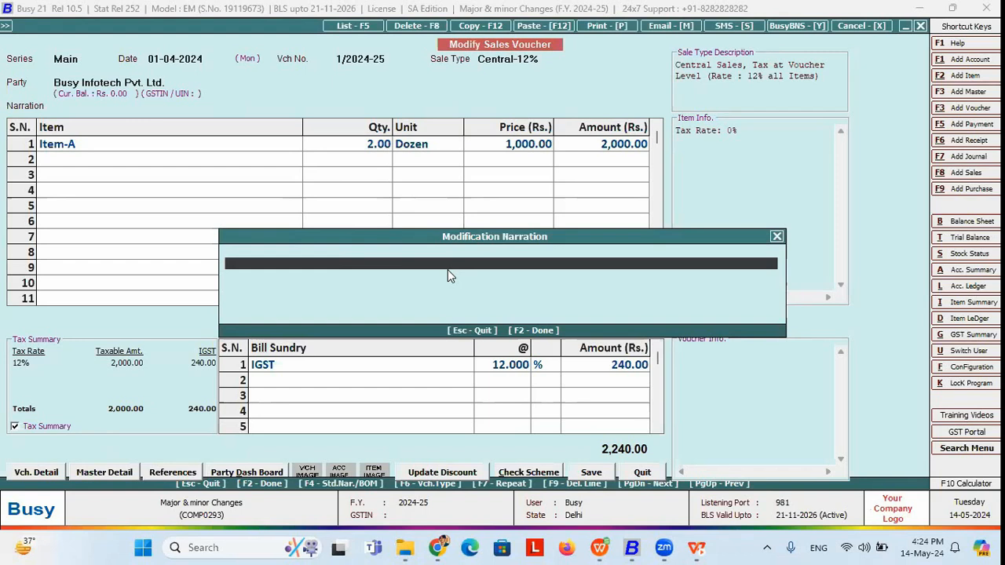
# Step: Enter "for rectification purpose" as the modification narration, save the voucher and leave voucher modification
pyautogui.write('fo')
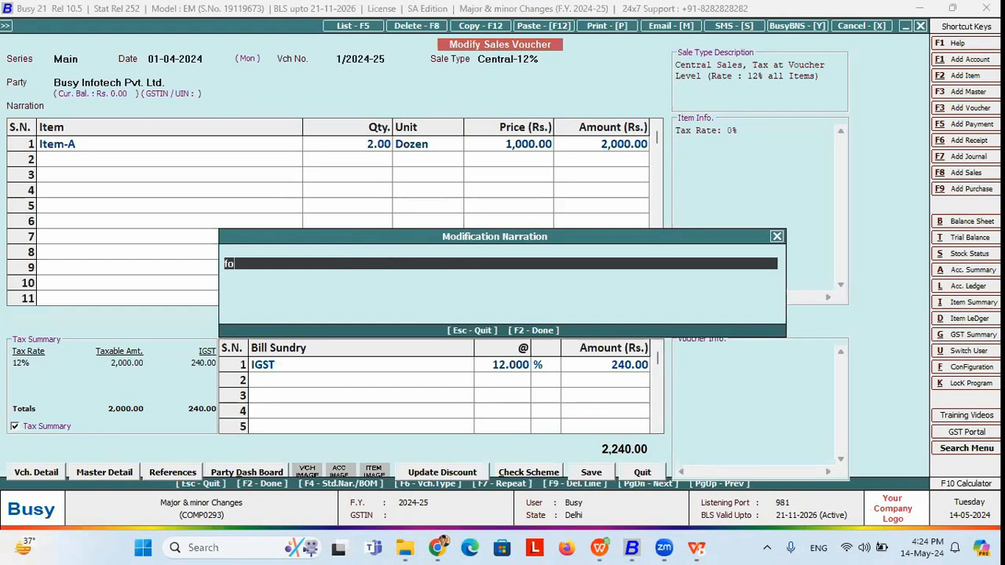
pyautogui.write('r recti')
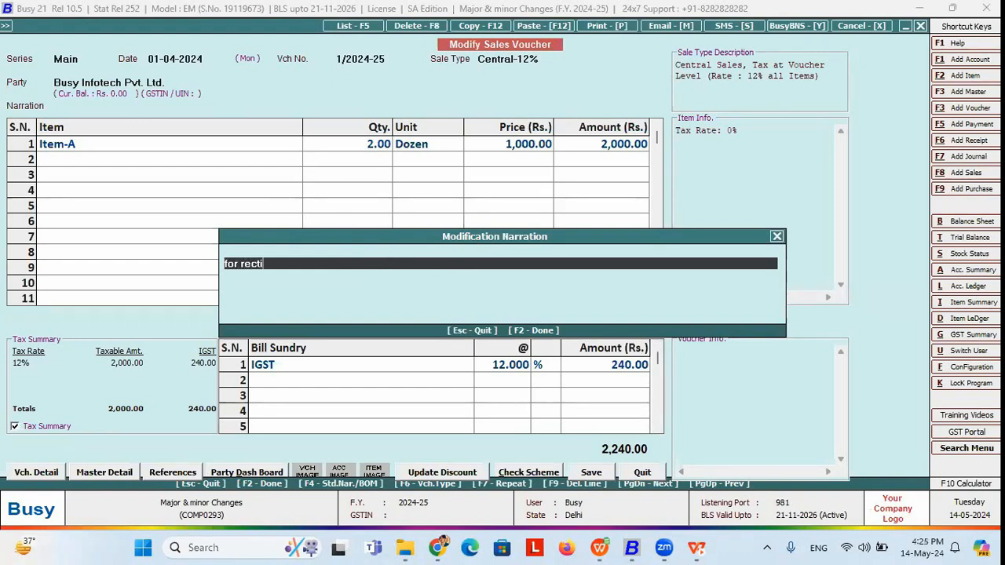
pyautogui.write('fication purpose')
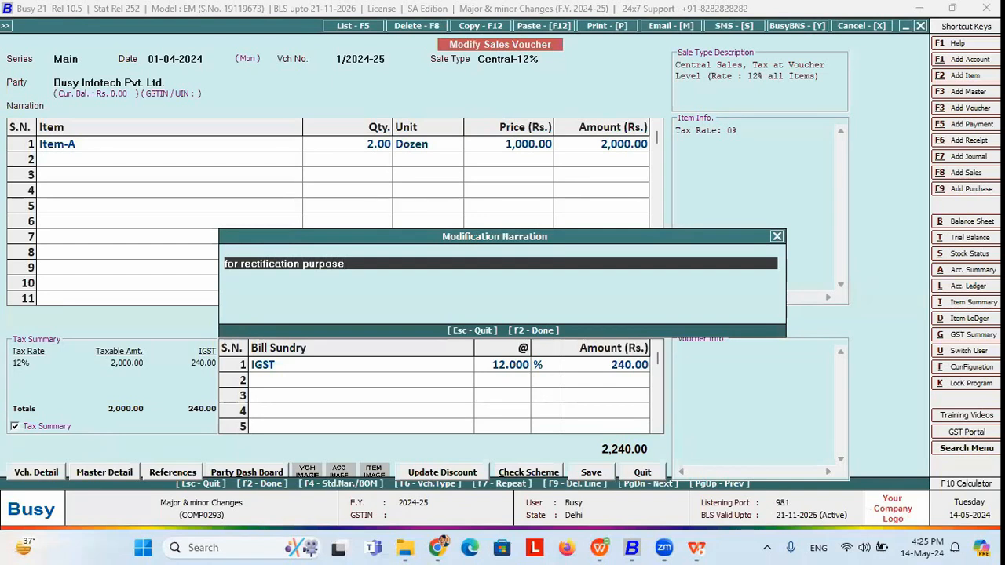
pyautogui.press('F2')
pyautogui.press('Right')
pyautogui.press('Return')
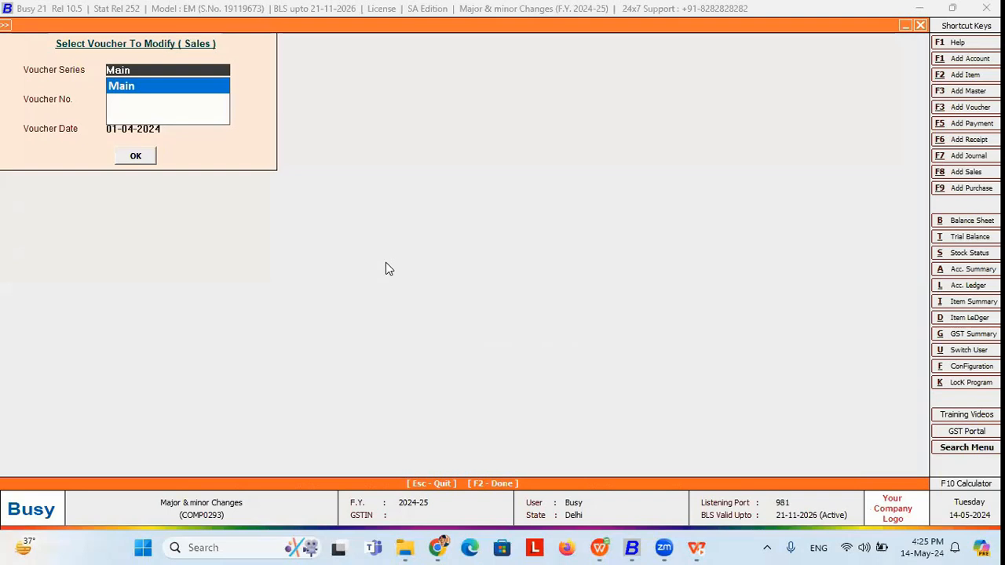
pyautogui.press('Escape')
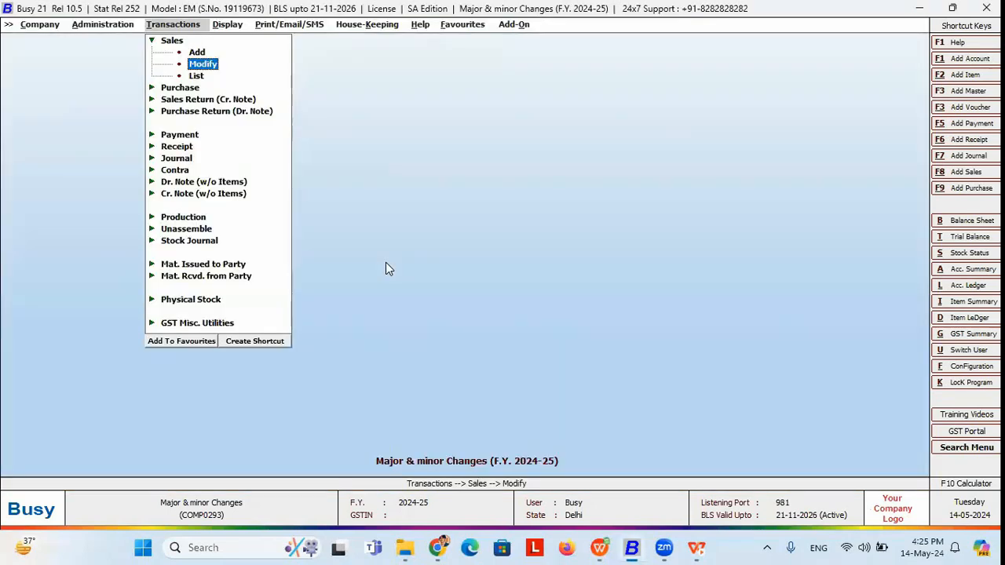
# Step: Open the detailed audit trail for vouchers from the Check List reports
pyautogui.press('Right')
pyautogui.press('Down')
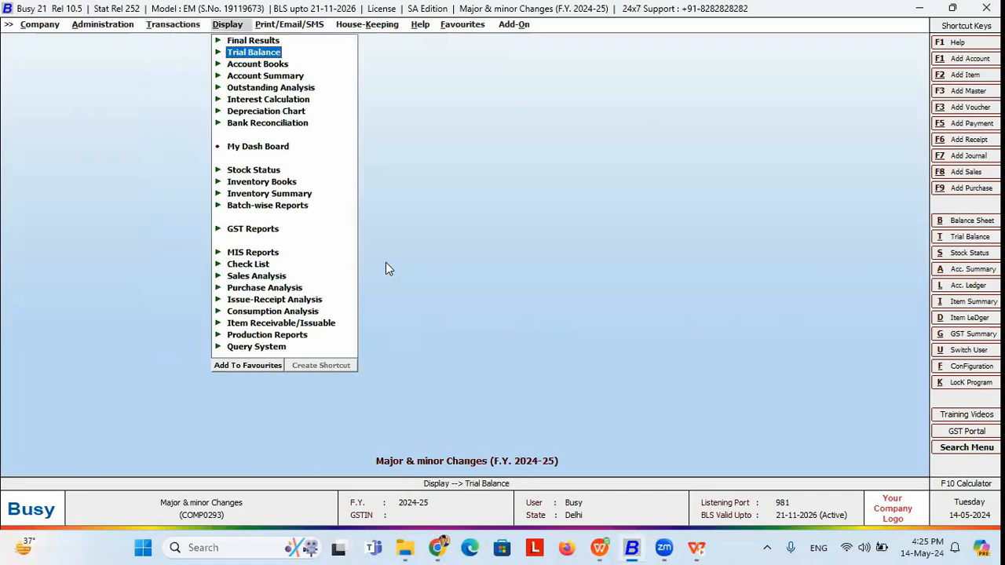
pyautogui.press('Down')
pyautogui.press('Down')
pyautogui.press('Down')
pyautogui.press('Down')
pyautogui.press('Down')
pyautogui.press('Down')
pyautogui.press('Down')
pyautogui.press('Down')
pyautogui.press('Down')
pyautogui.press('Down')
pyautogui.press('Down')
pyautogui.press('Down')
pyautogui.press('Down')
pyautogui.press('Down')
pyautogui.press('Return')
pyautogui.press('Down')
pyautogui.press('Down')
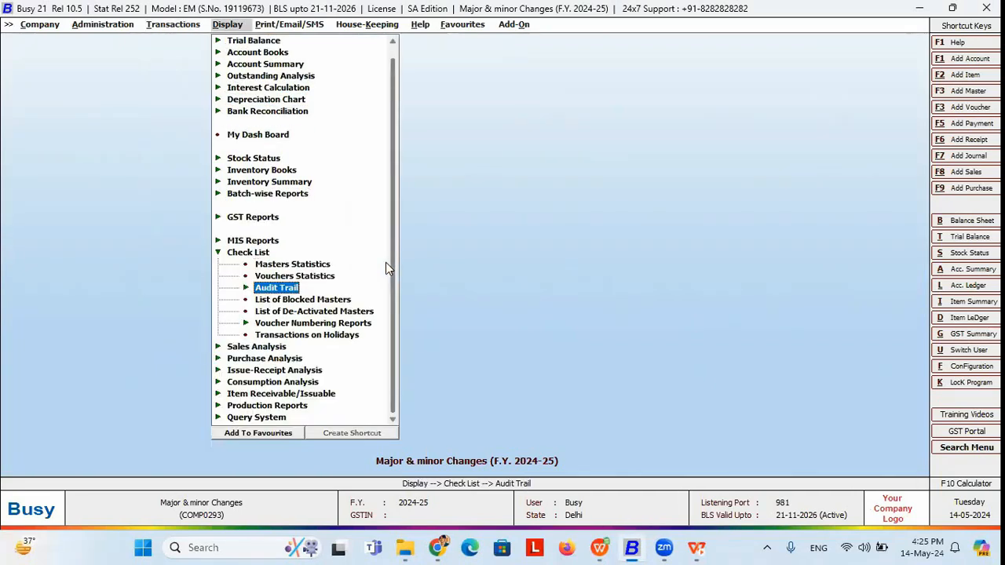
pyautogui.press('Return')
pyautogui.press('Down')
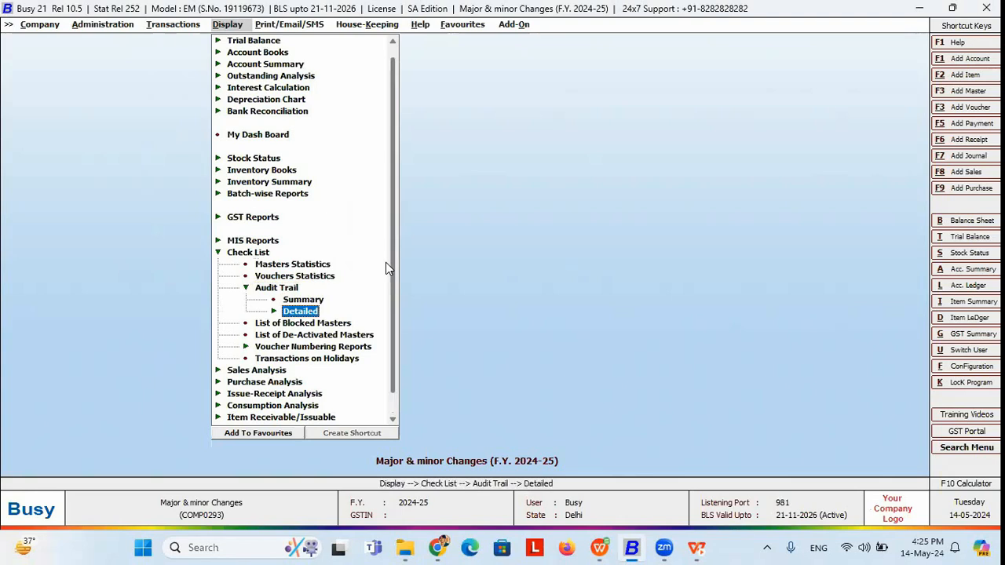
pyautogui.press('Return')
pyautogui.press('Down')
pyautogui.press('Return')
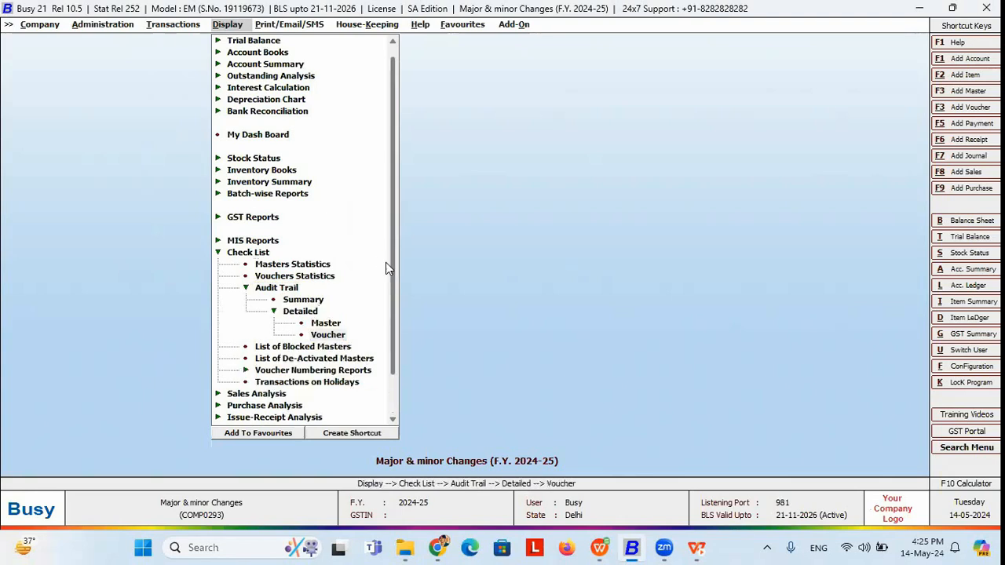
pyautogui.press('Return')
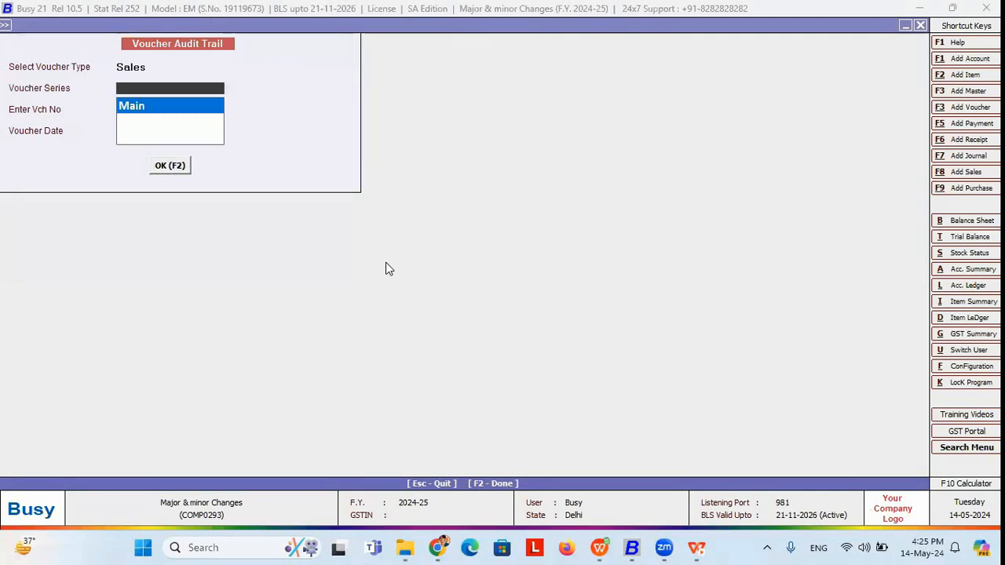
pyautogui.press('Return')
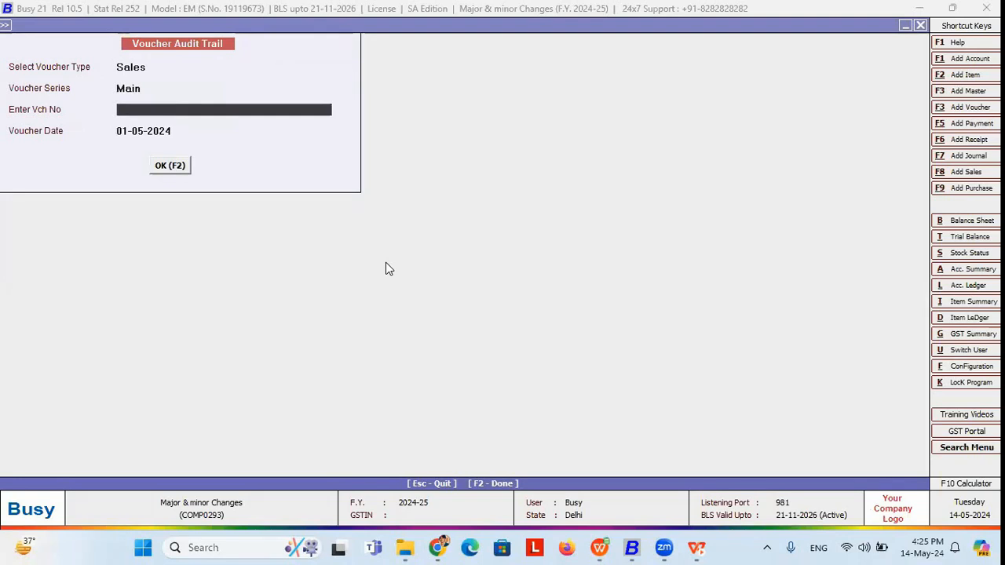
pyautogui.write('1/2024-25')
pyautogui.press('Return')
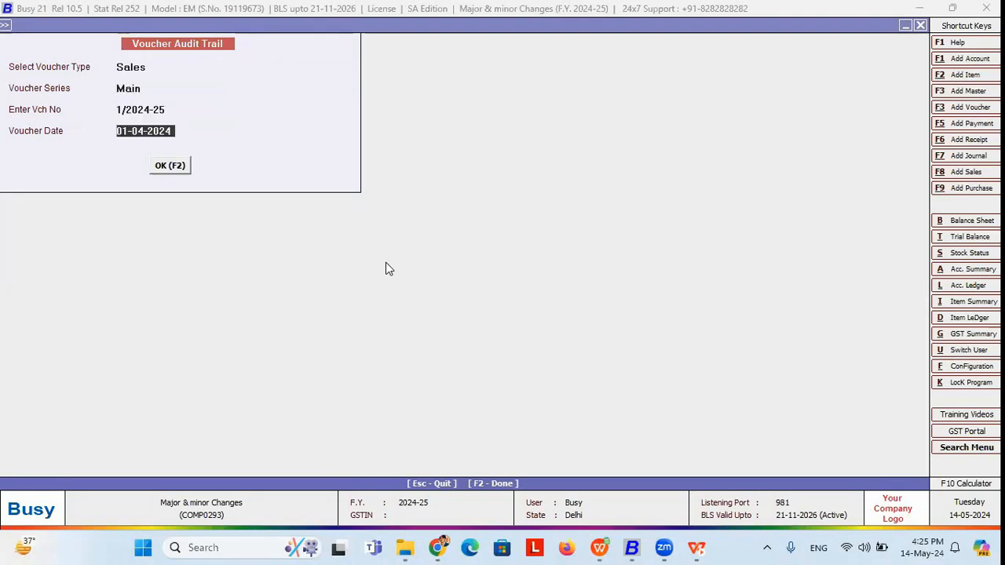
pyautogui.click(173, 113)
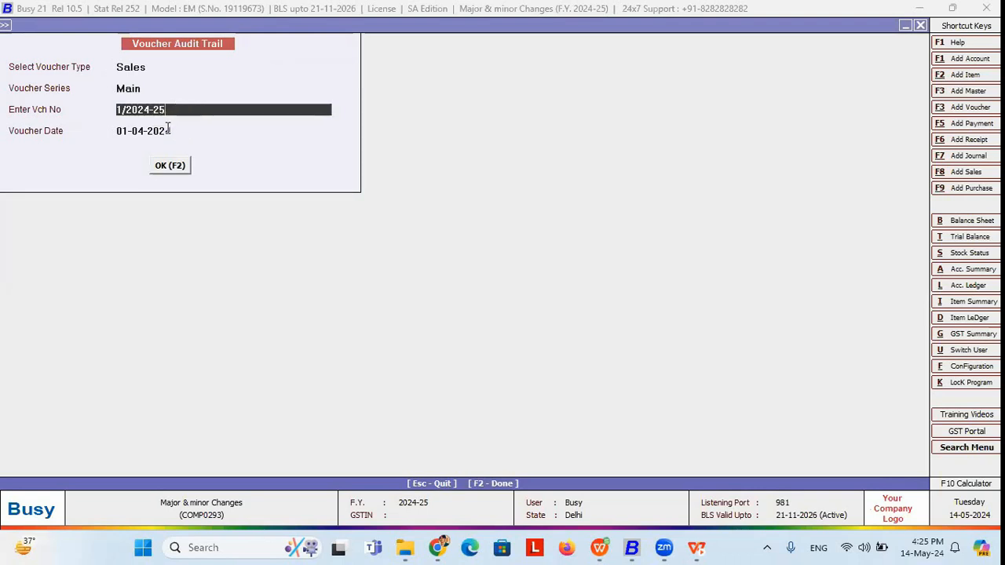
pyautogui.click(167, 131)
pyautogui.press('BackSpace')
pyautogui.write('5')
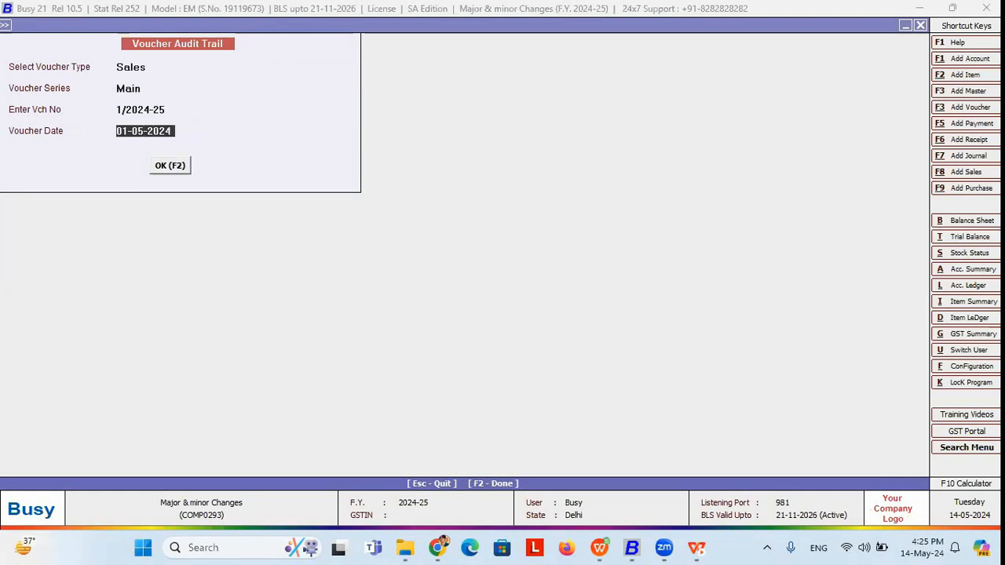
pyautogui.click(180, 107)
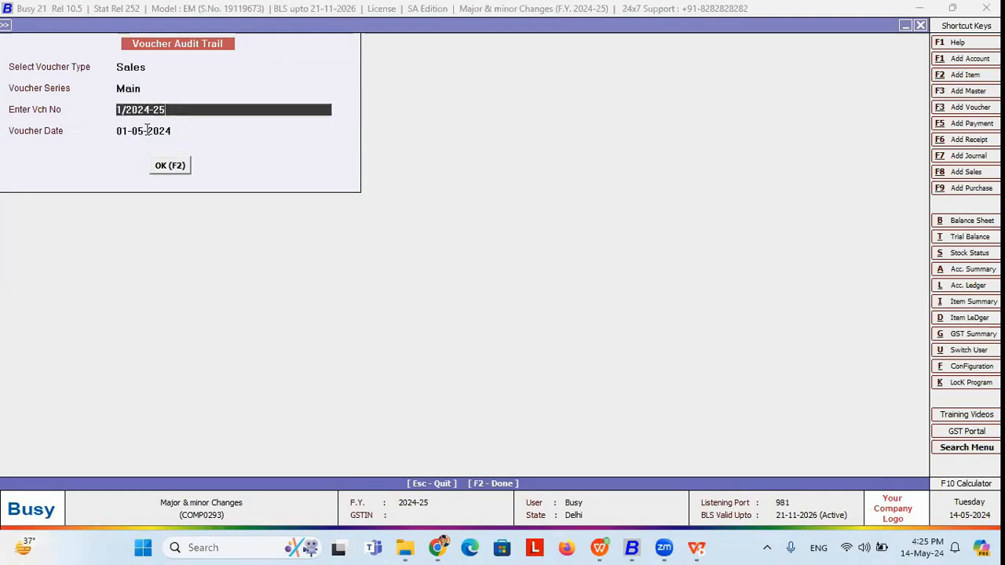
pyautogui.click(145, 131)
pyautogui.press('Escape')
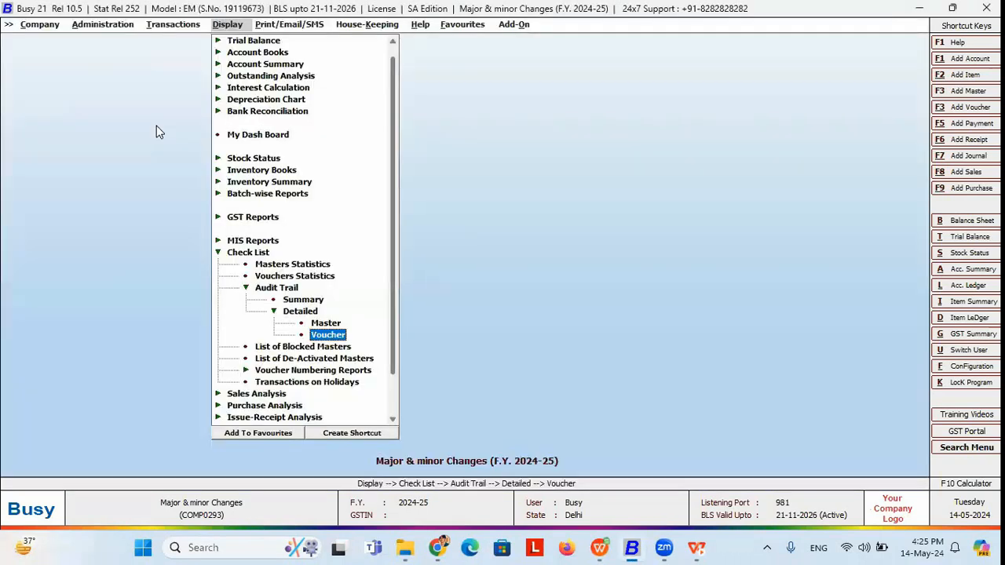
# Step: Display the detailed audit trail report for Main series sales voucher 1/2024-25 dated 01-04-2024, and close the report
pyautogui.press('Return')
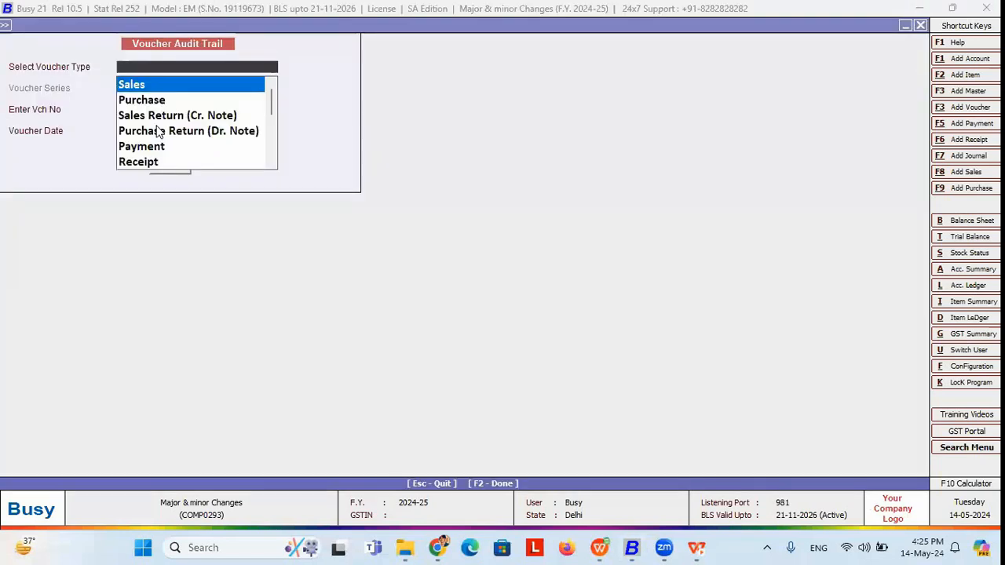
pyautogui.press('Return')
pyautogui.press('Return')
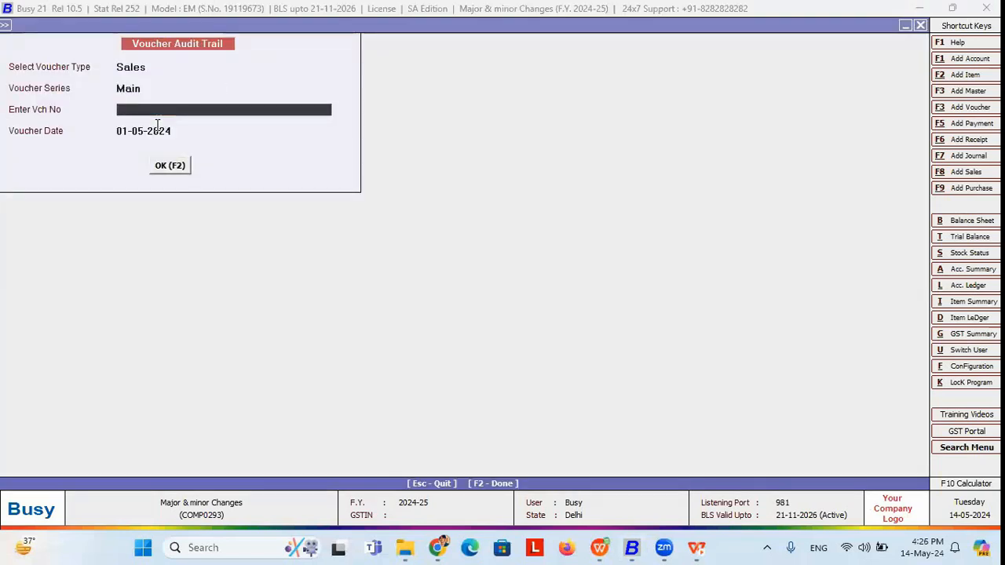
pyautogui.write('1/2024-25')
pyautogui.press('Return')
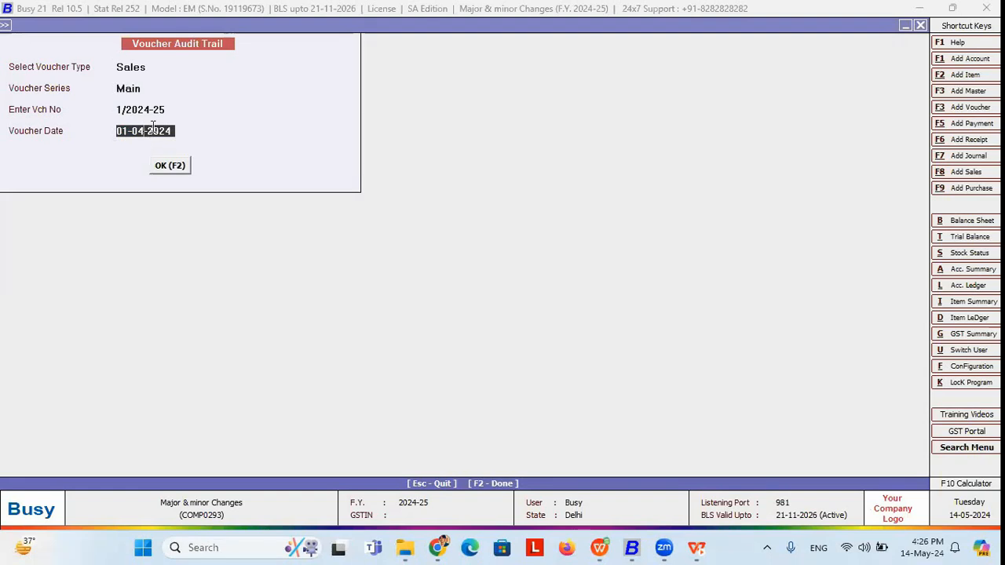
pyautogui.click(175, 109)
pyautogui.click(174, 129)
pyautogui.moveTo(174, 129); pyautogui.dragTo(116, 135)
pyautogui.click(132, 132)
pyautogui.click(171, 167)
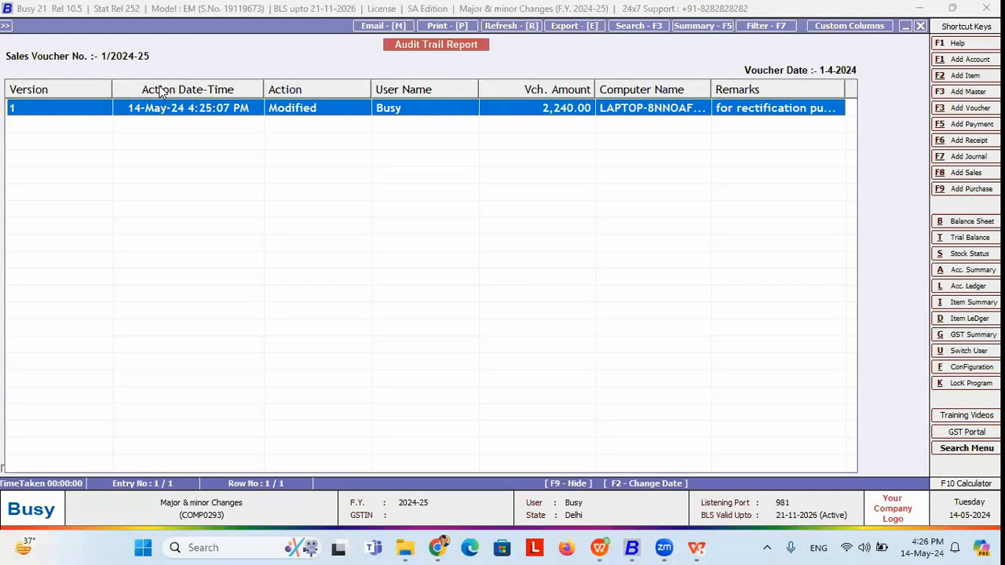
pyautogui.press('Escape')
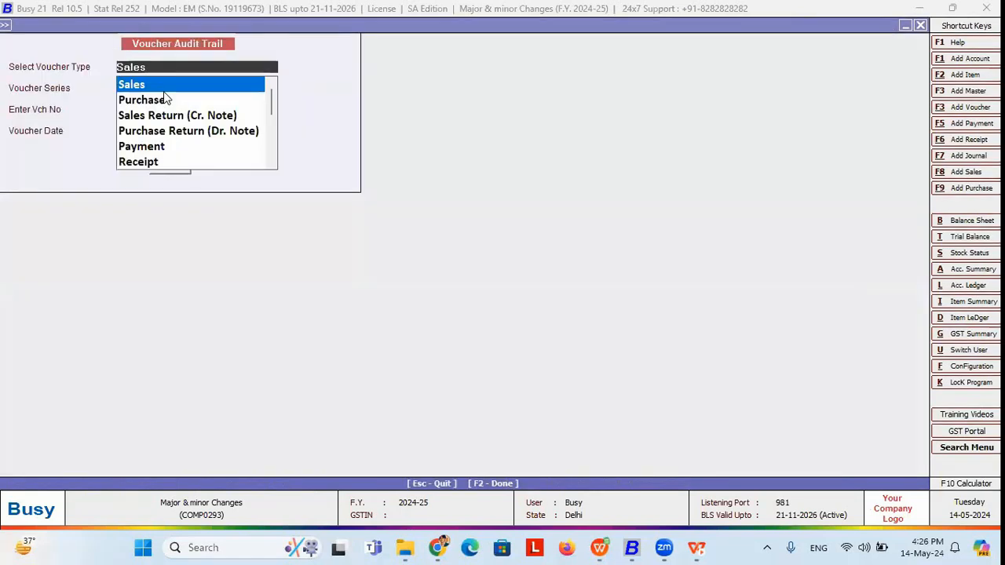
pyautogui.press('Return')
pyautogui.press('Return')
pyautogui.press('Return')
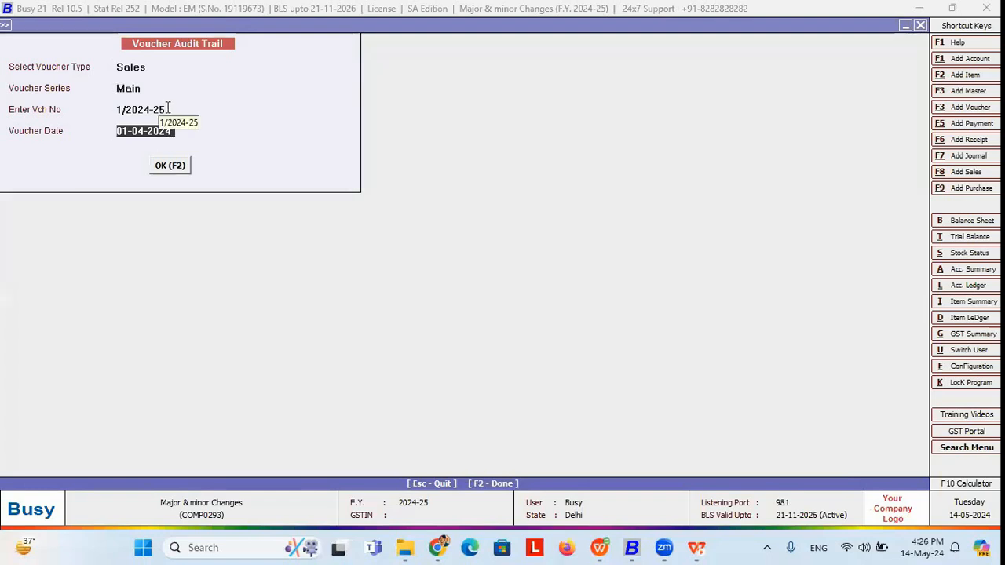
pyautogui.click(168, 109)
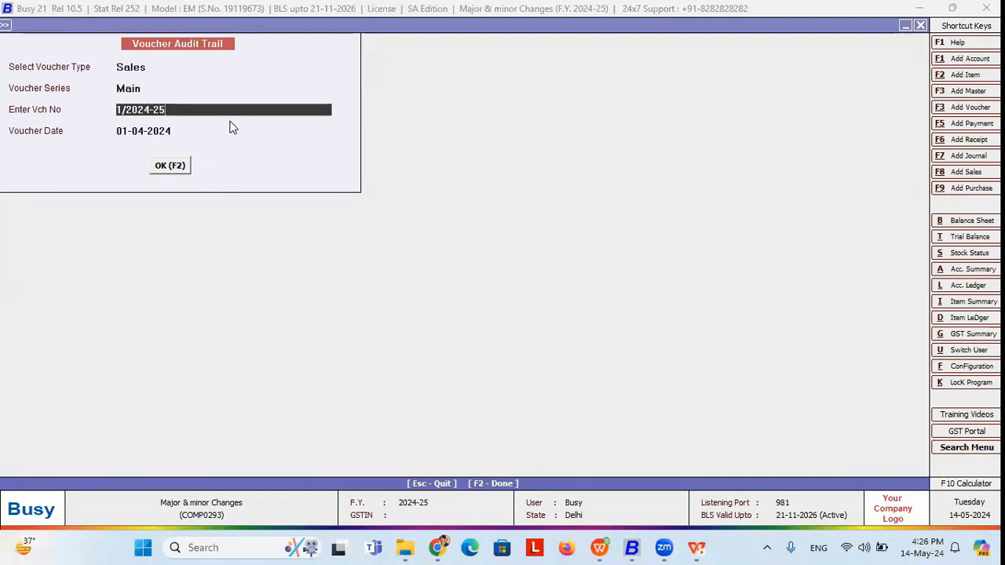
pyautogui.press('Return')
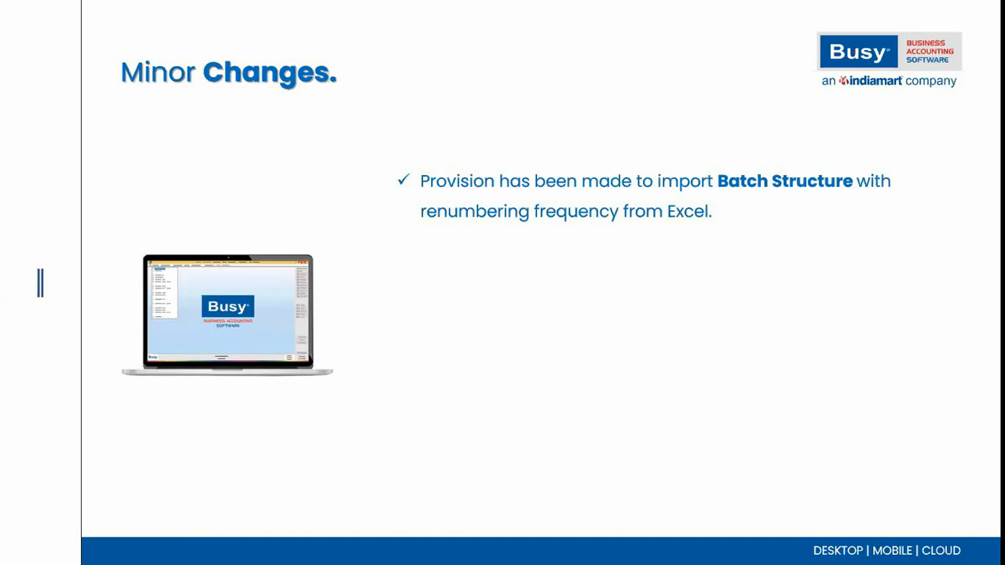
# Step: Switch from the slides to Busy, open the Inventory section of Features / Options and leave the configuration
pyautogui.hotkey('alt', 'Tab')
pyautogui.press('Left')
pyautogui.press('Left')
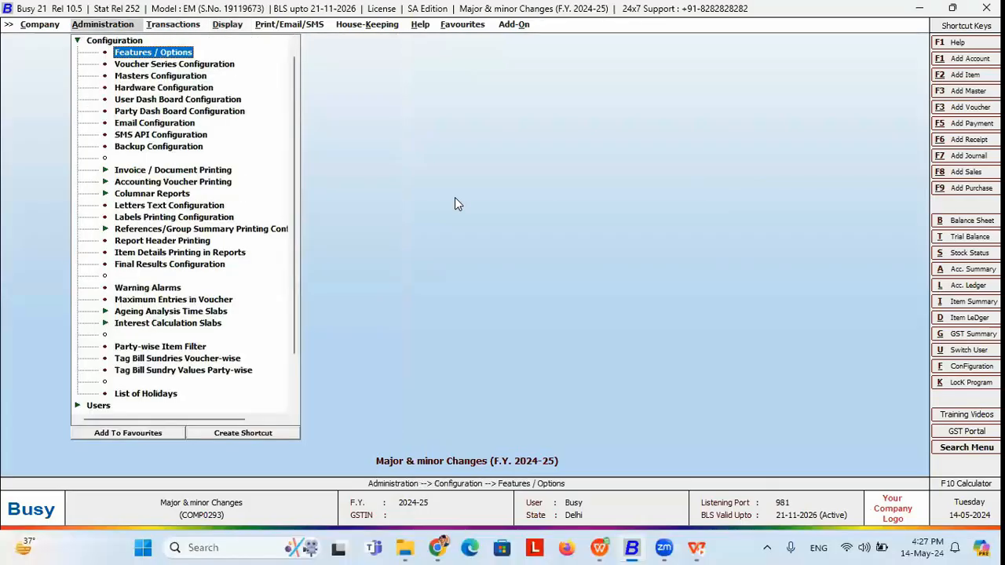
pyautogui.click(149, 51)
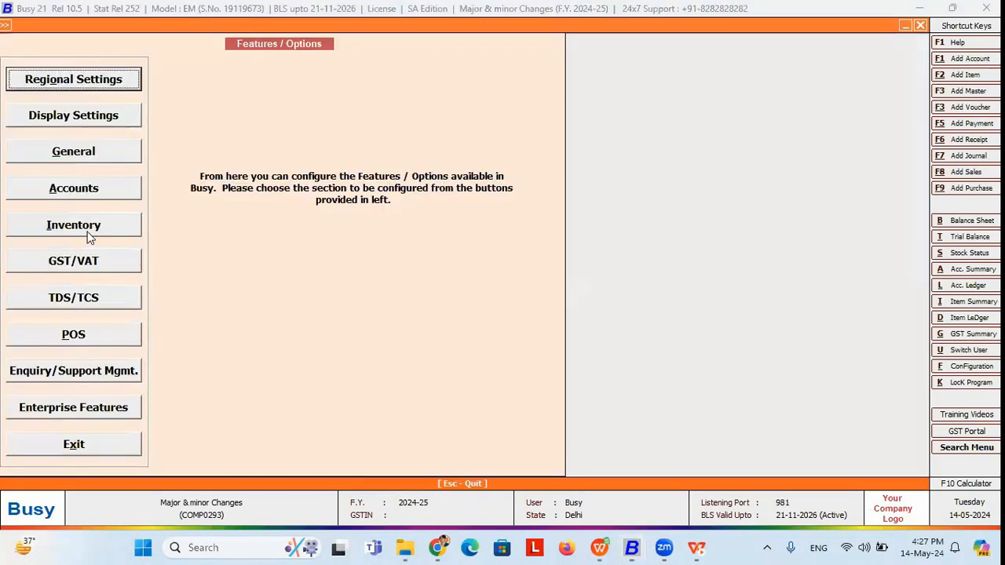
pyautogui.click(88, 233)
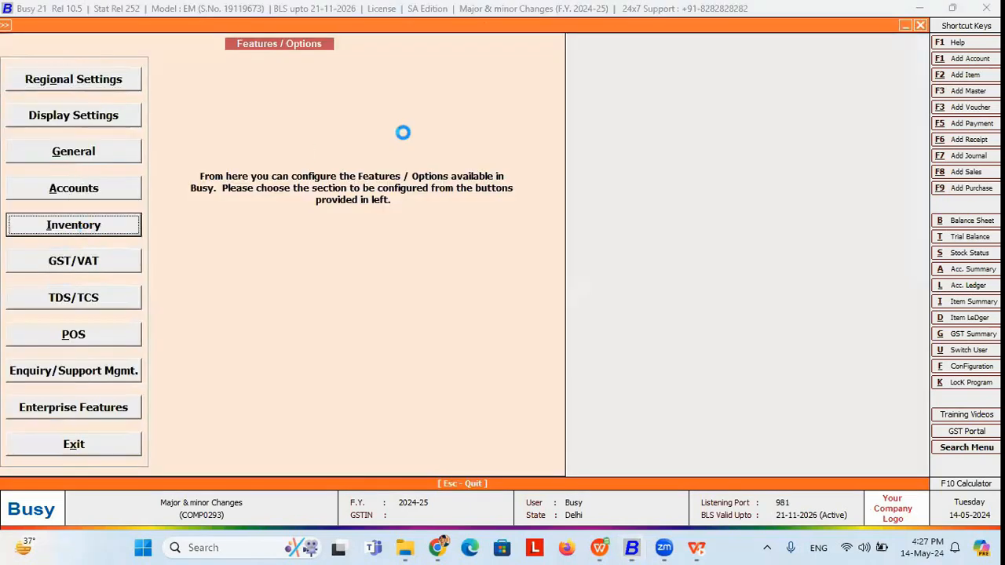
pyautogui.press('Escape')
pyautogui.press('Escape')
# Step: Open item A from the item masters for modification and go to its Batch-wise Details setting
pyautogui.rightClick(296, 45)
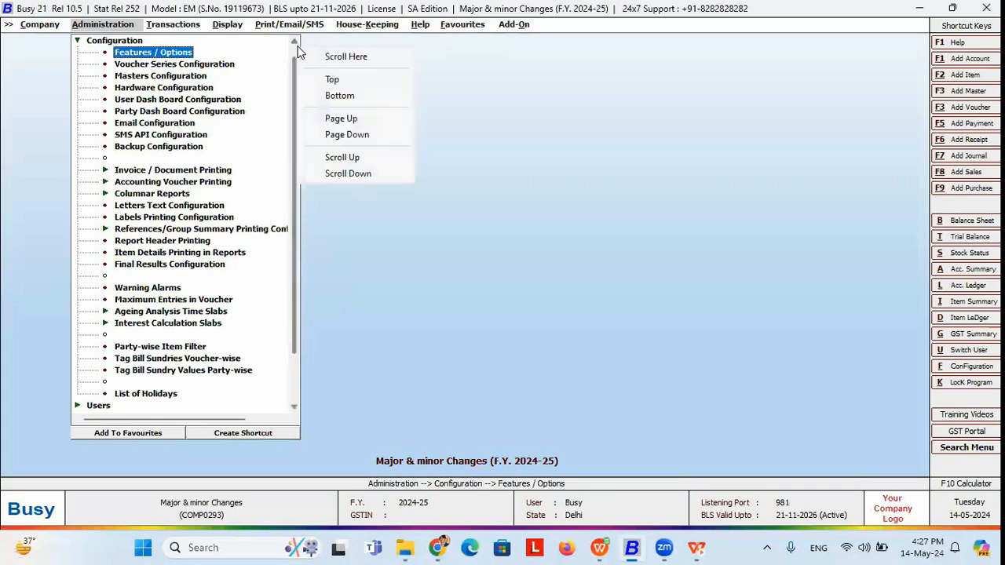
pyautogui.click(294, 45)
pyautogui.click(98, 41)
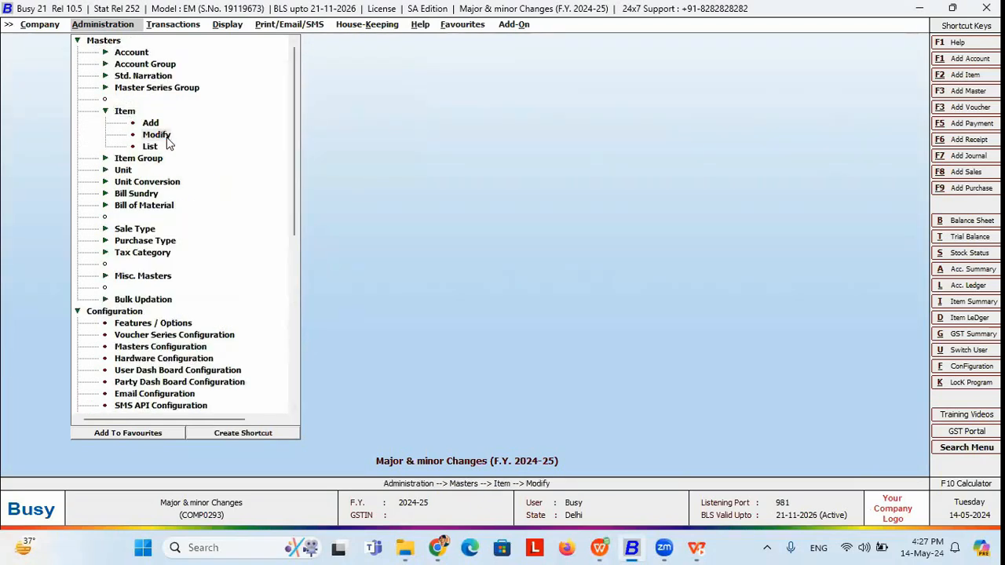
pyautogui.click(163, 135)
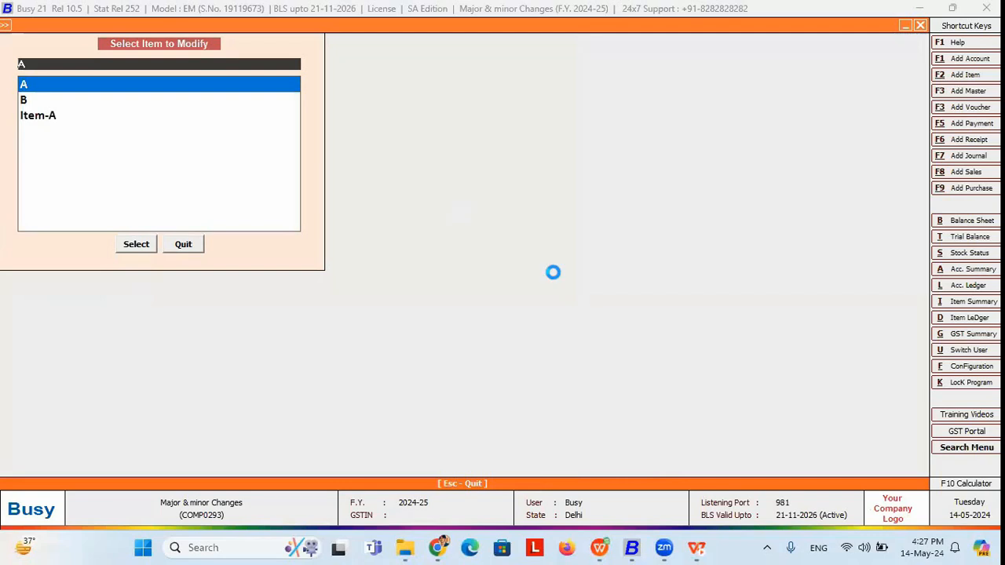
pyautogui.press('Return')
pyautogui.click(647, 333)
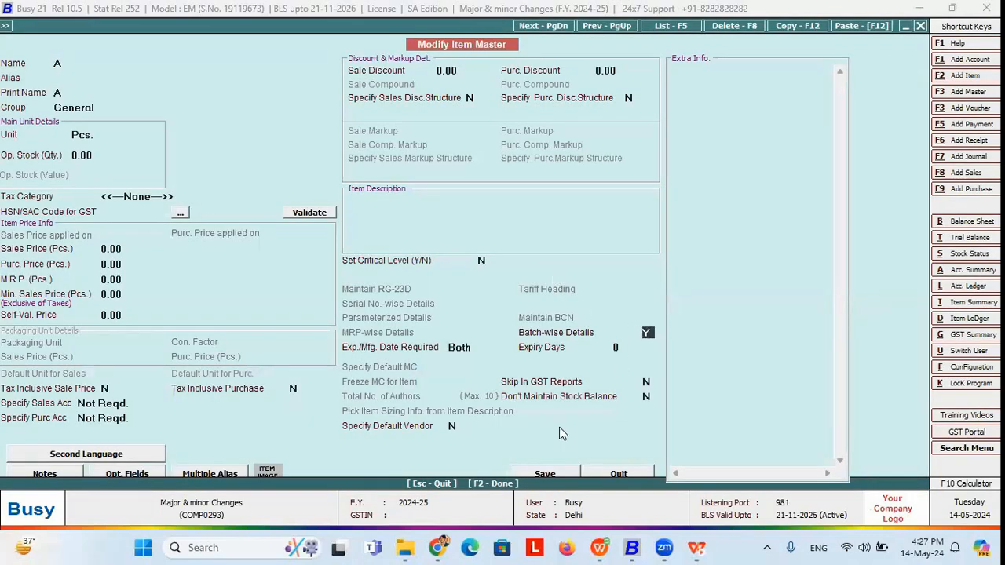
# Step: Bring up item A's batch numbering details and choose Yearly as the renumbering frequency for automatic numbering
pyautogui.click(551, 473)
pyautogui.click(539, 306)
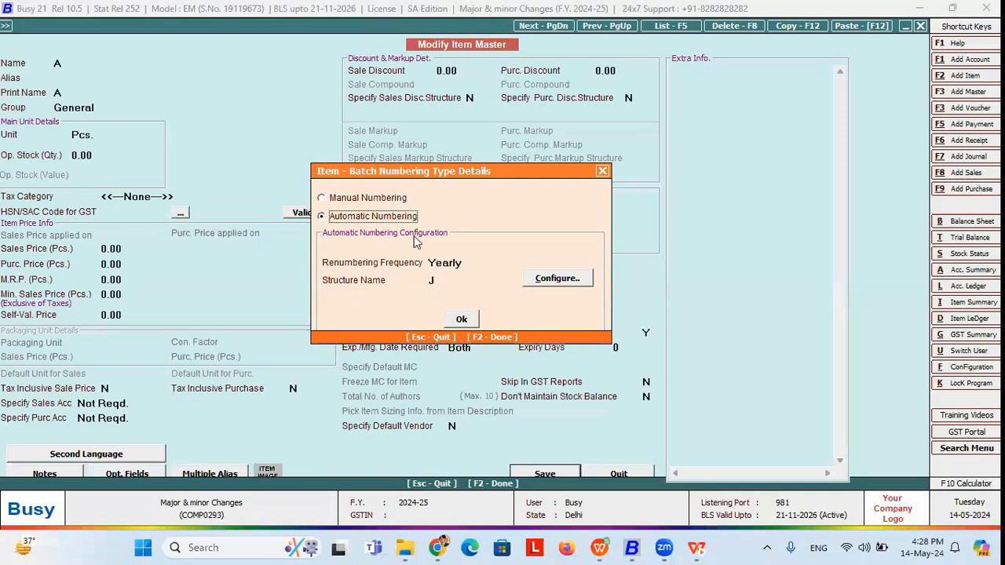
pyautogui.click(470, 267)
pyautogui.click(470, 267)
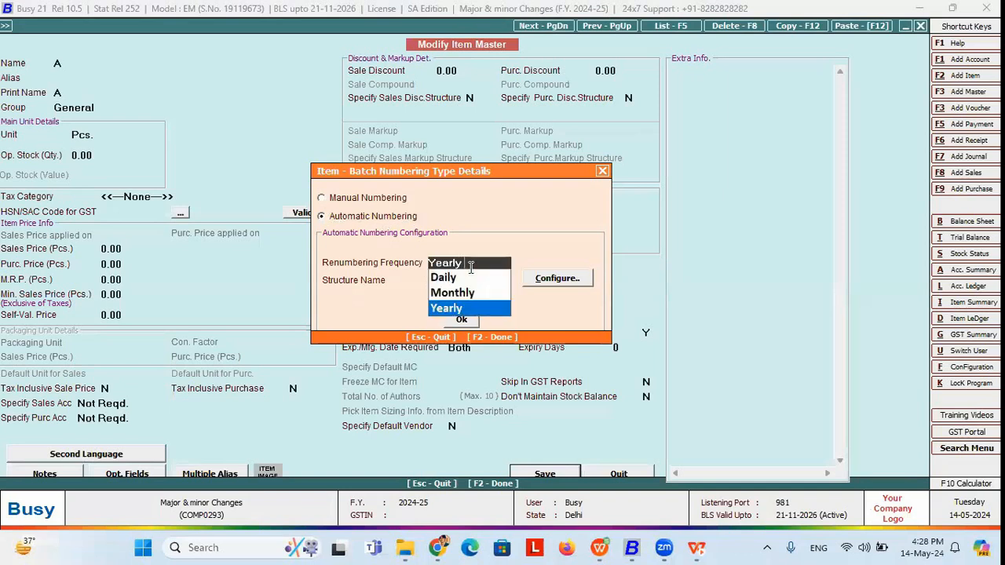
pyautogui.press('Return')
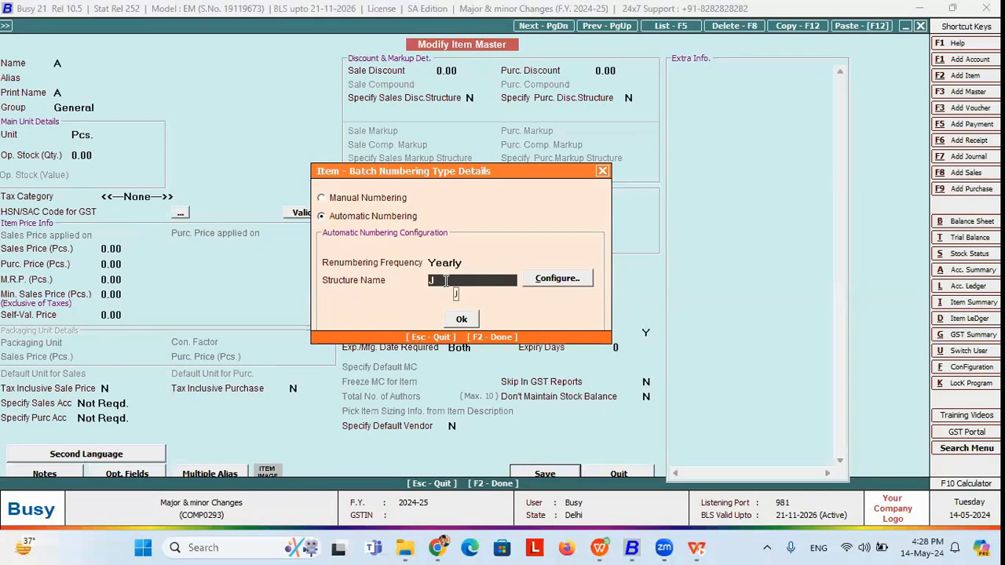
# Step: Inspect item A's Yearly renumbering frequency and its batch number structure configuration, and leave the structure window
pyautogui.click(548, 281)
pyautogui.press('Escape')
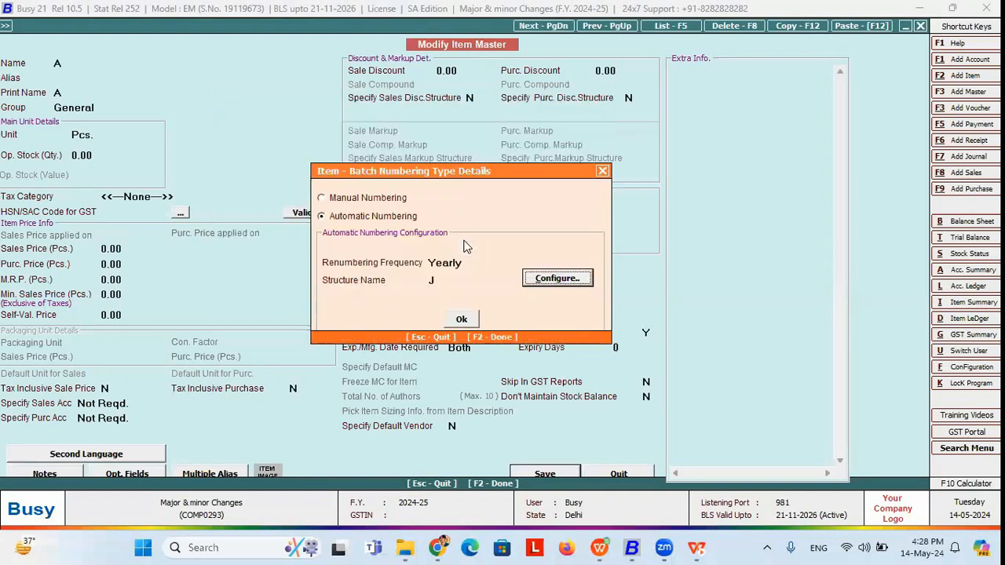
pyautogui.click(473, 263)
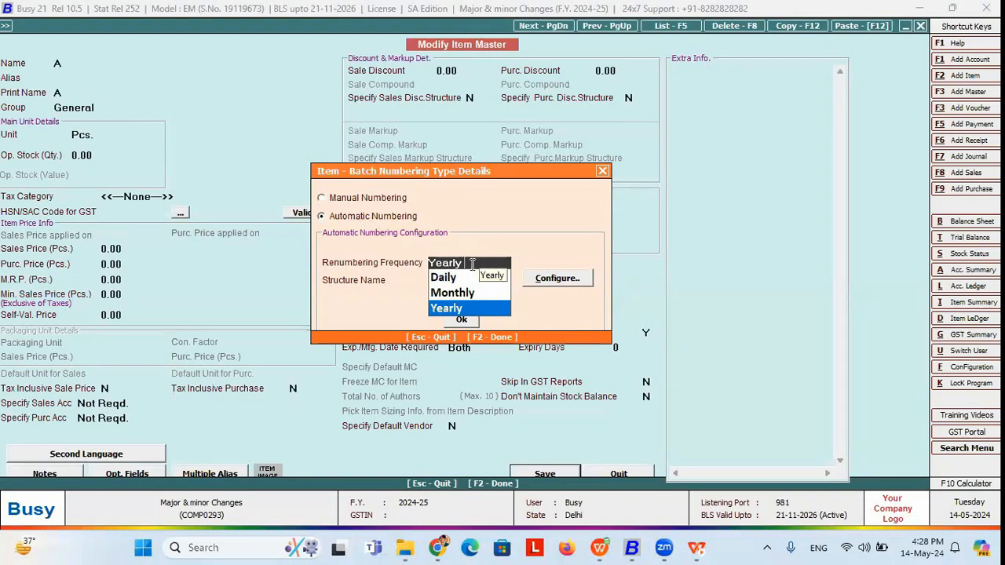
pyautogui.click(454, 306)
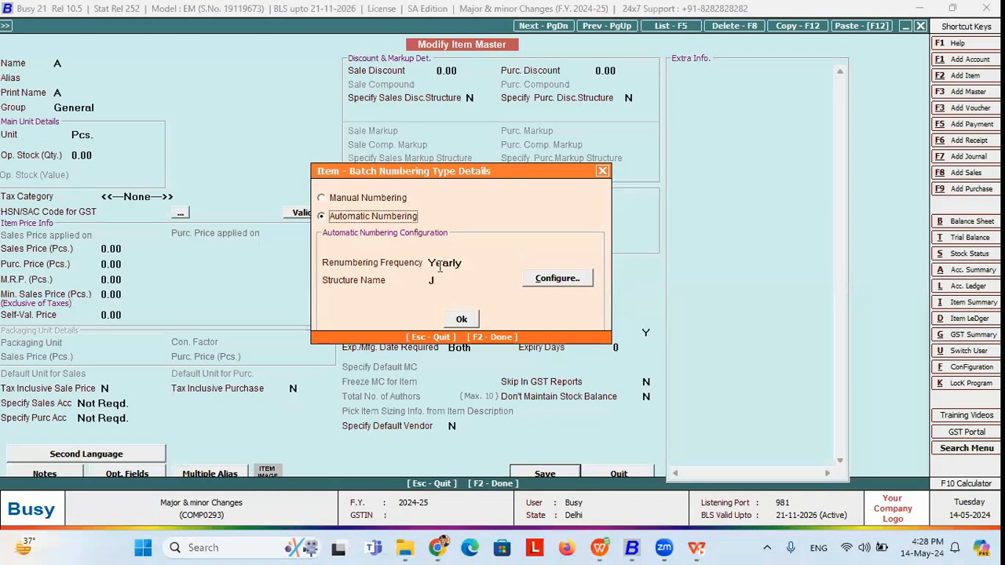
pyautogui.click(554, 278)
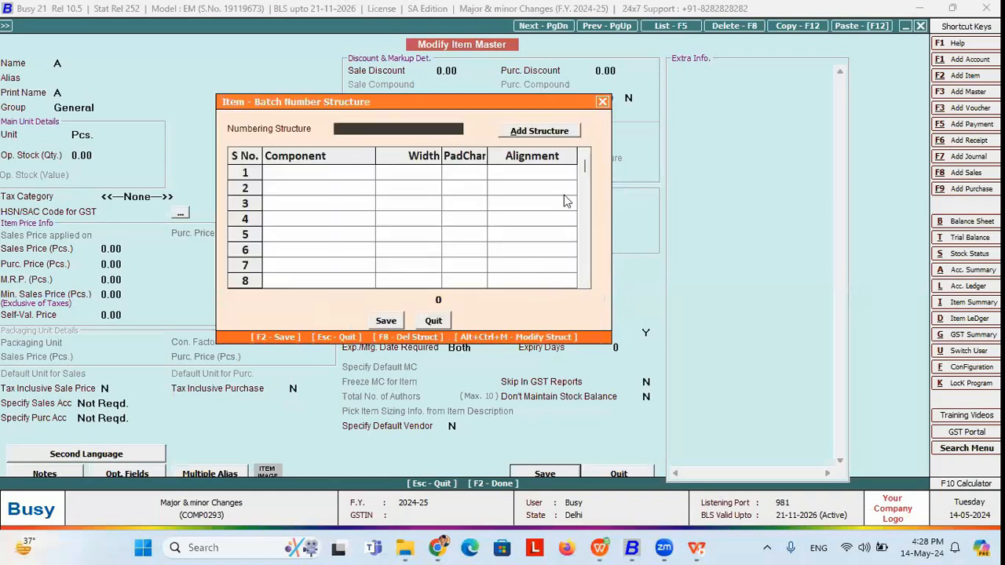
pyautogui.press('Escape')
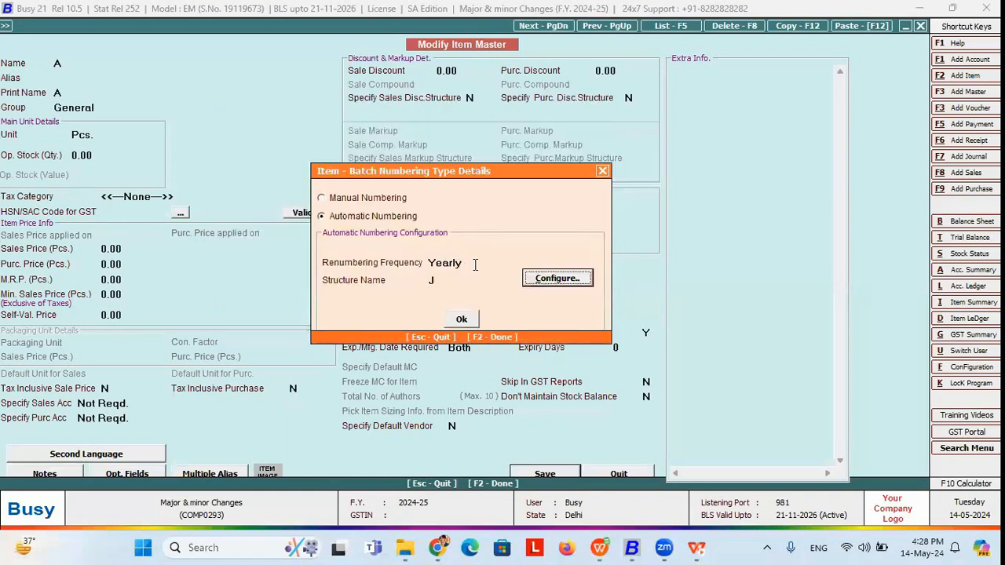
pyautogui.click(474, 265)
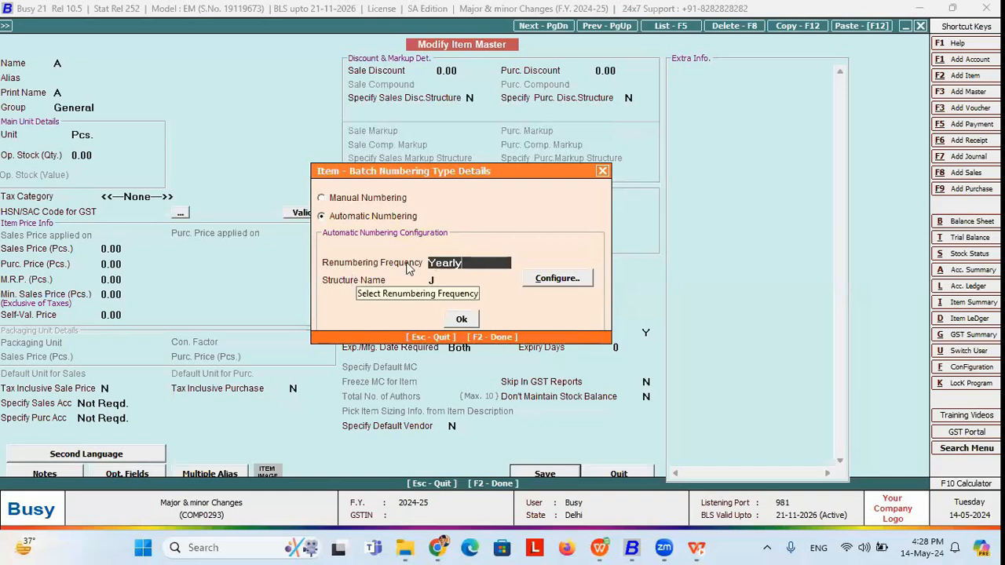
# Step: Close item A's batch numbering details and quit the item modification
pyautogui.click(602, 171)
pyautogui.press('Escape')
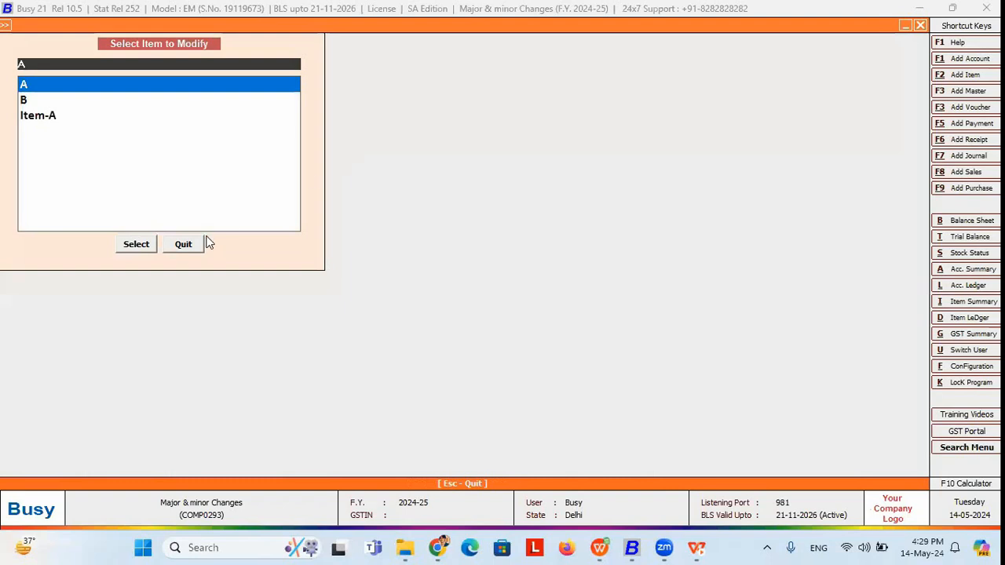
pyautogui.click(186, 250)
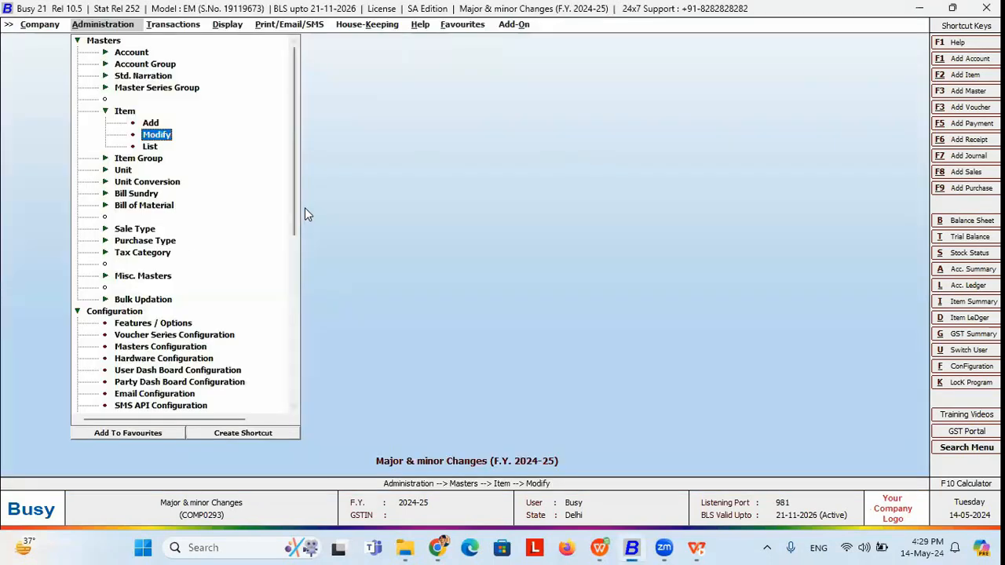
# Step: Switch to the Batch wise.xlsx workbook in WPS Office and auto-fit the width of the Item batch no_type column
pyautogui.click(601, 548)
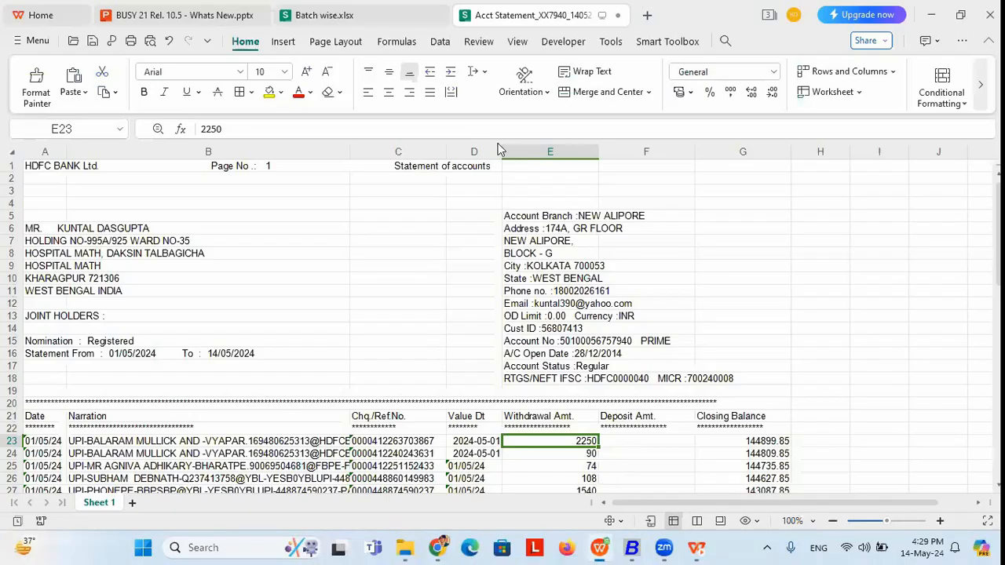
pyautogui.click(340, 16)
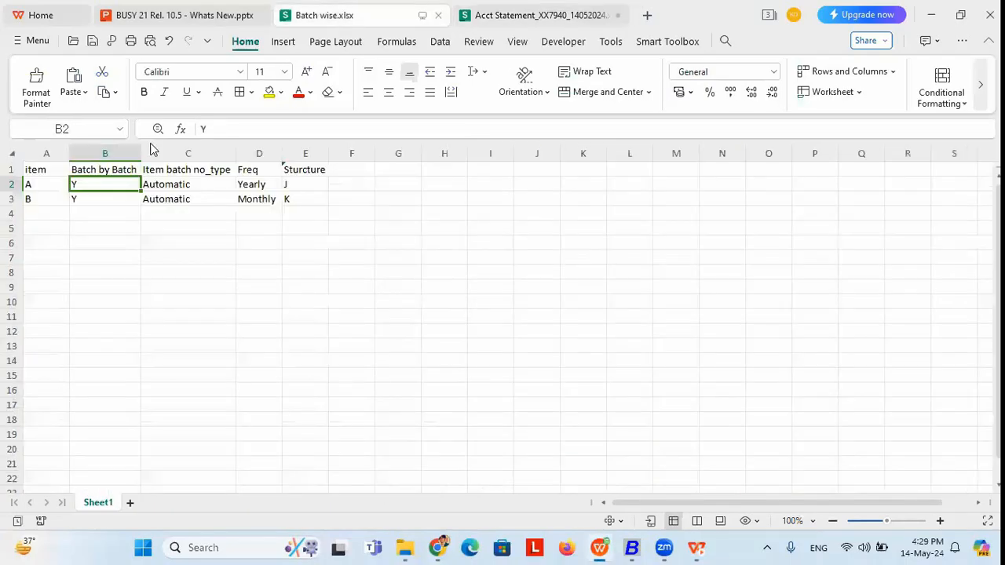
pyautogui.click(45, 174)
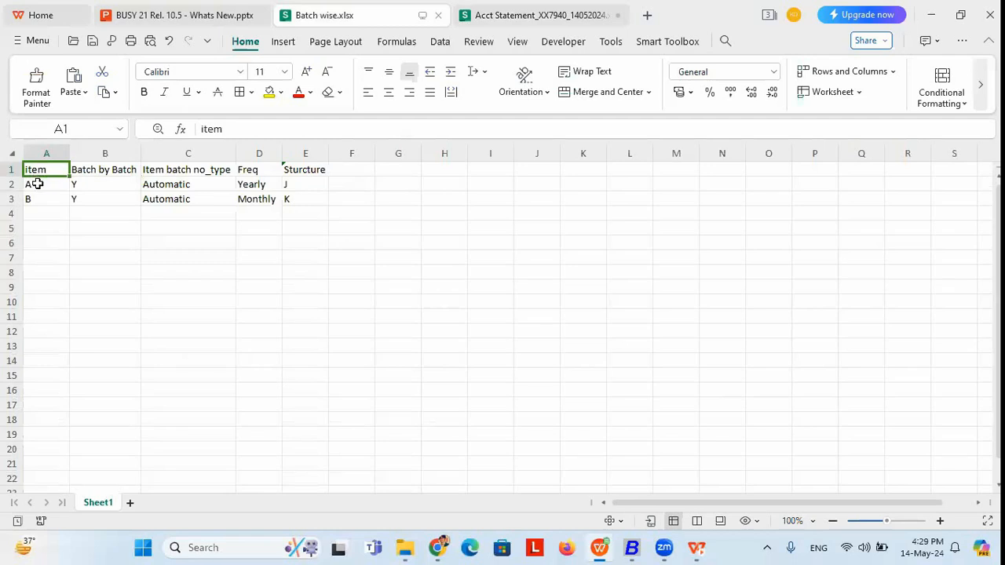
pyautogui.click(37, 185)
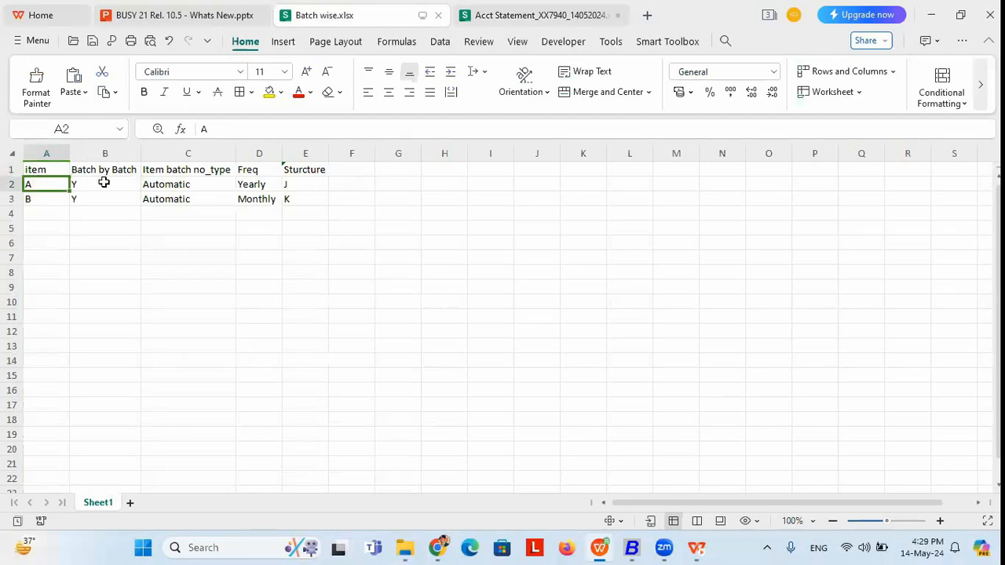
pyautogui.click(104, 182)
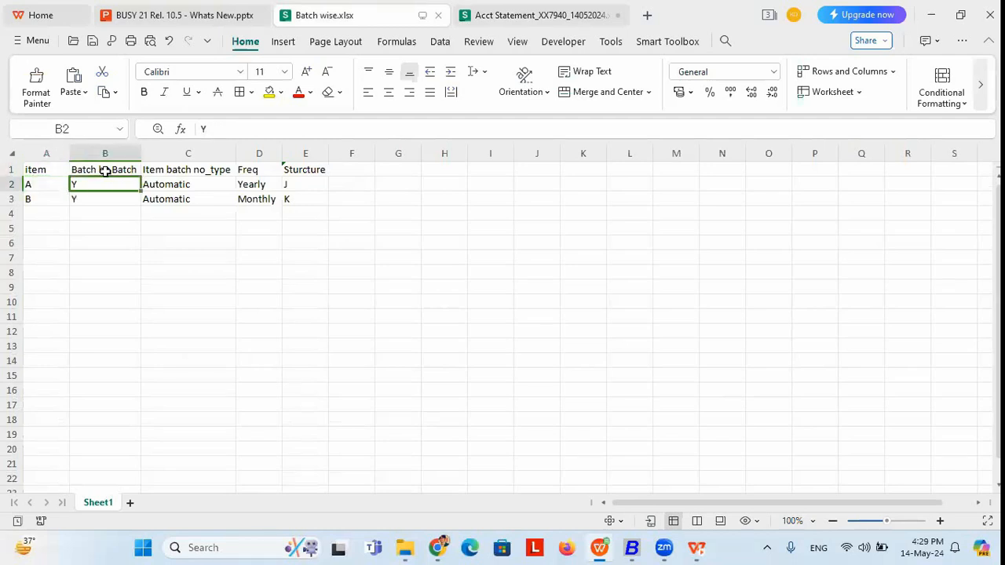
pyautogui.click(203, 170)
pyautogui.doubleClick(236, 150)
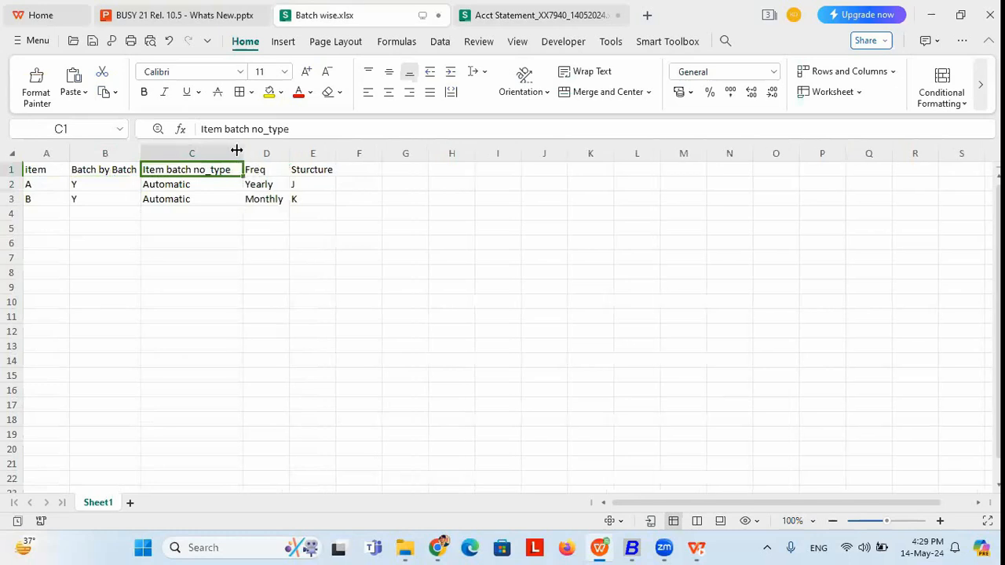
# Step: Review the batch number type, frequency and structure values for items A and B in the sheet
pyautogui.click(197, 188)
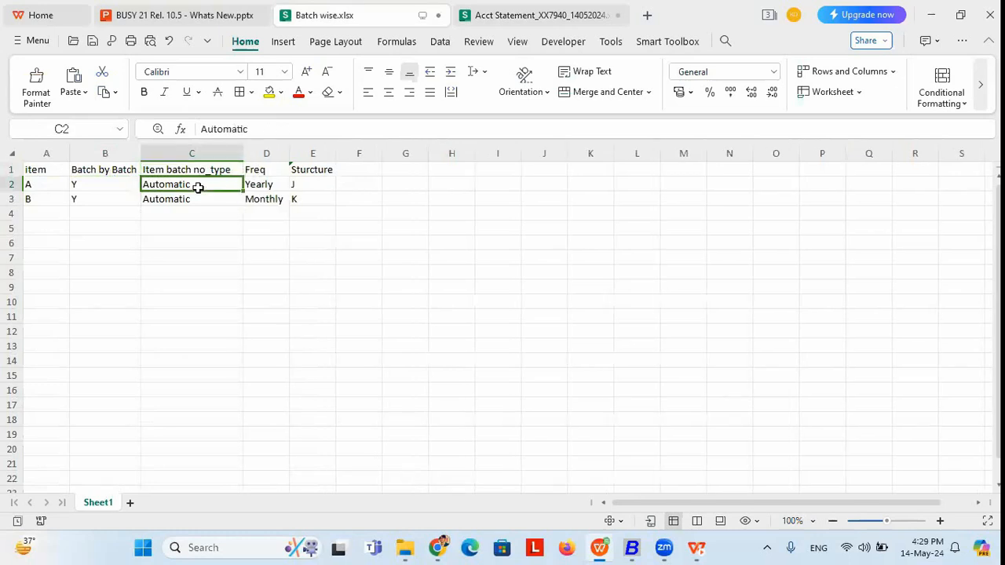
pyautogui.click(265, 187)
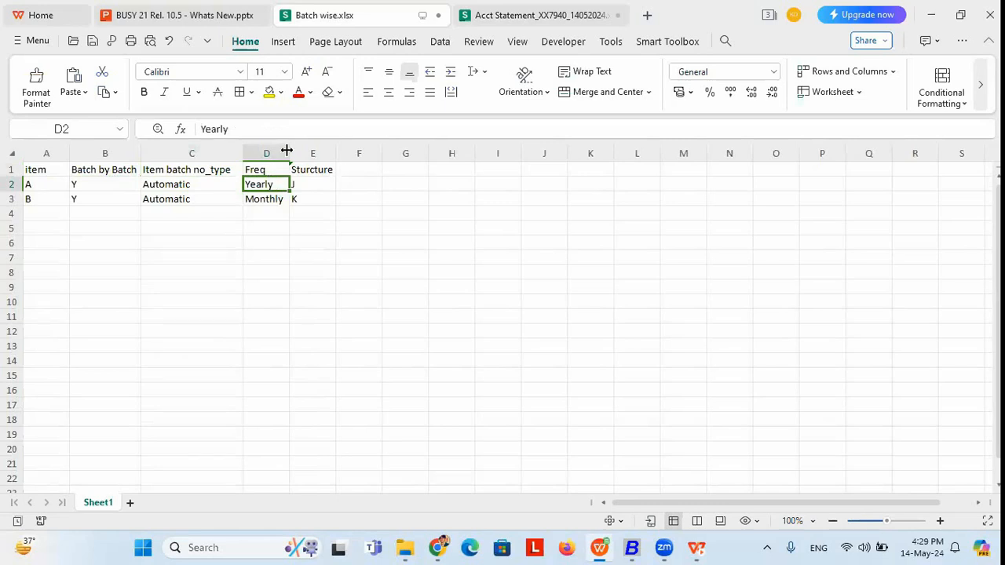
pyautogui.click(269, 199)
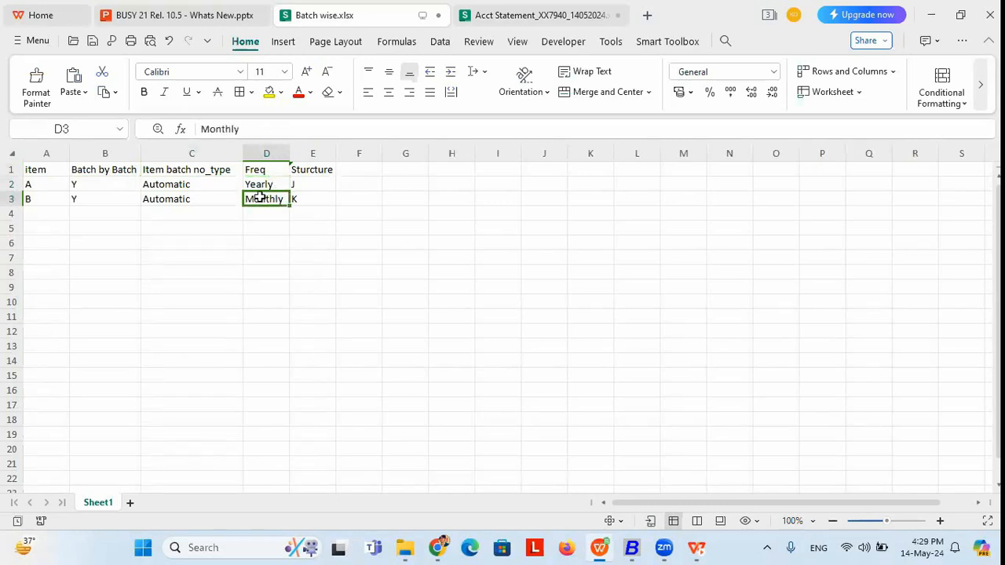
pyautogui.click(313, 185)
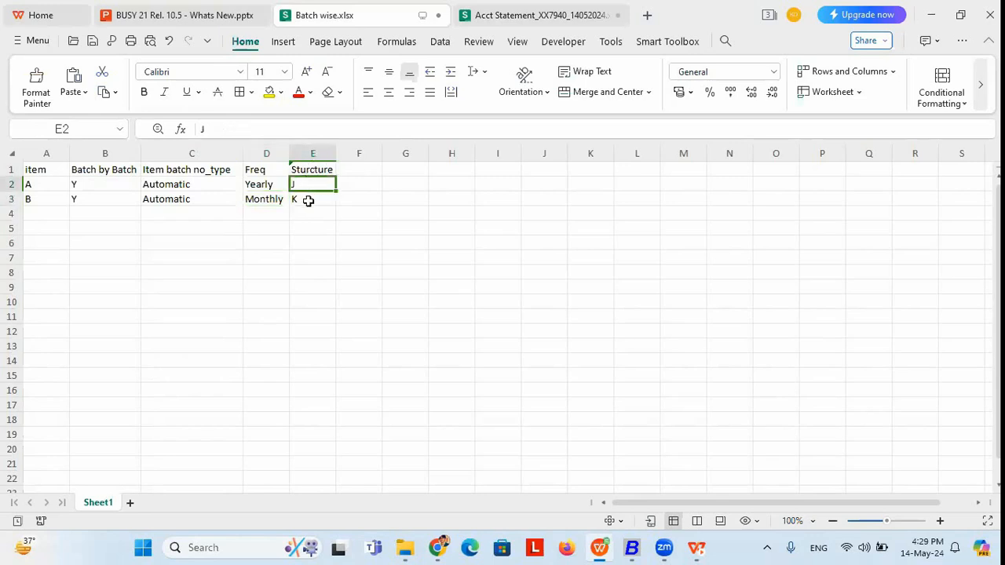
pyautogui.click(308, 200)
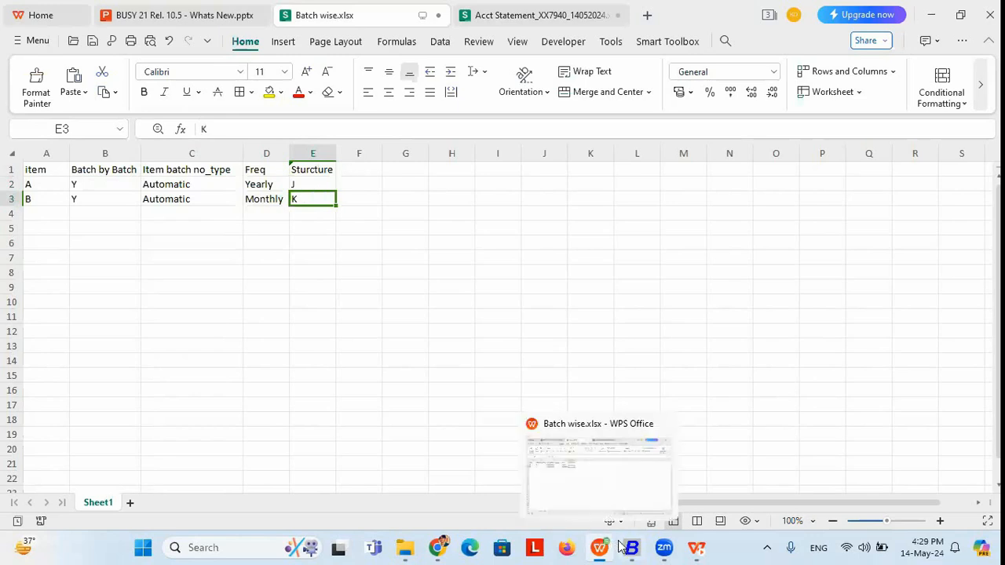
# Step: Switch briefly to Busy, return to Batch wise.xlsx and examine item A's row from the item name through to the structure column
pyautogui.moveTo(637, 548)
pyautogui.click(618, 469)
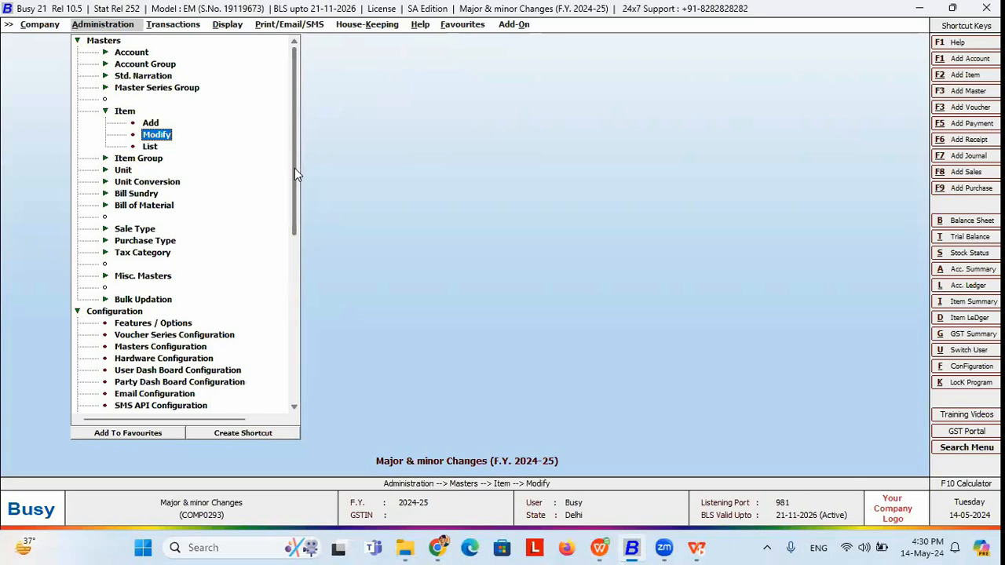
pyautogui.moveTo(599, 548)
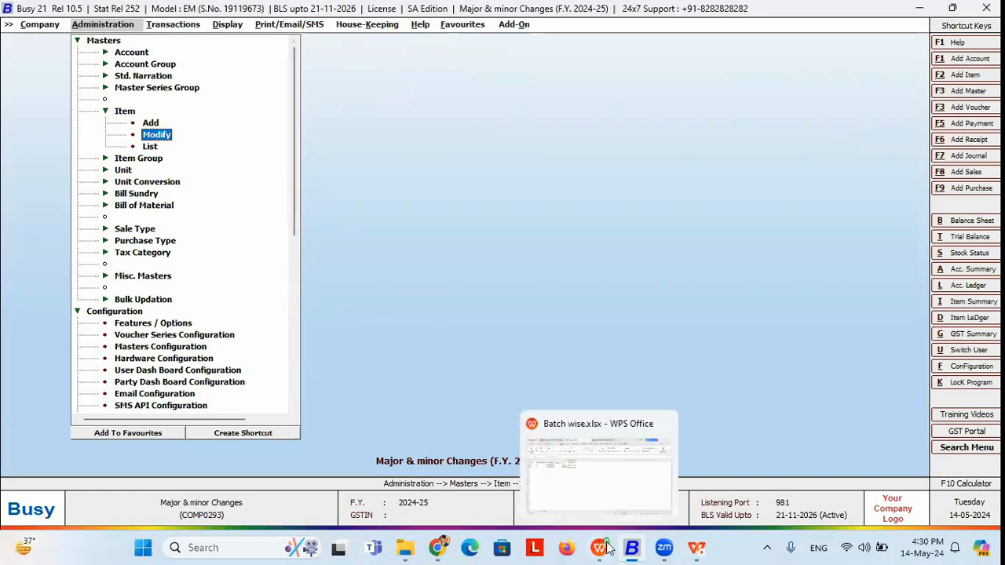
pyautogui.click(621, 463)
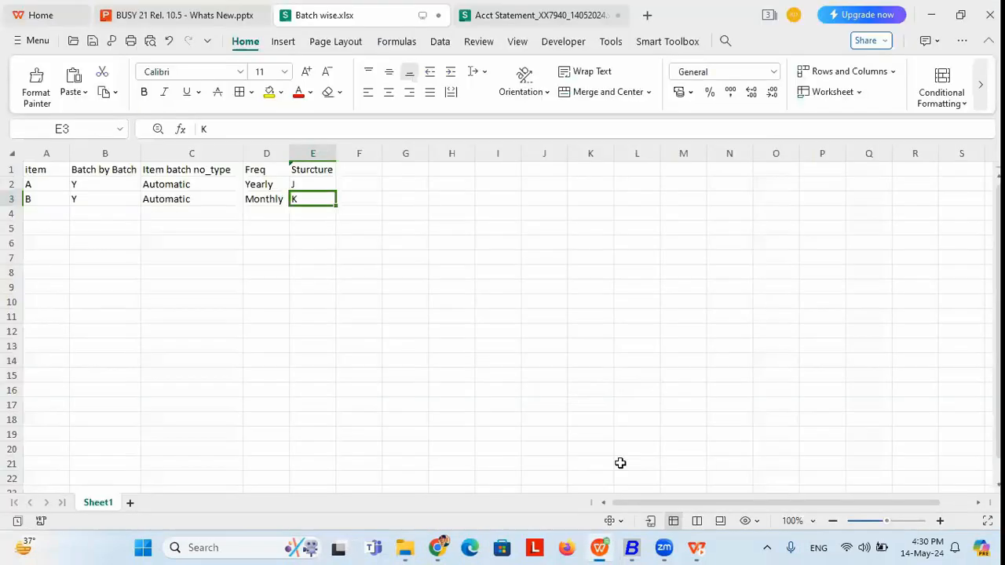
pyautogui.click(52, 183)
pyautogui.click(118, 187)
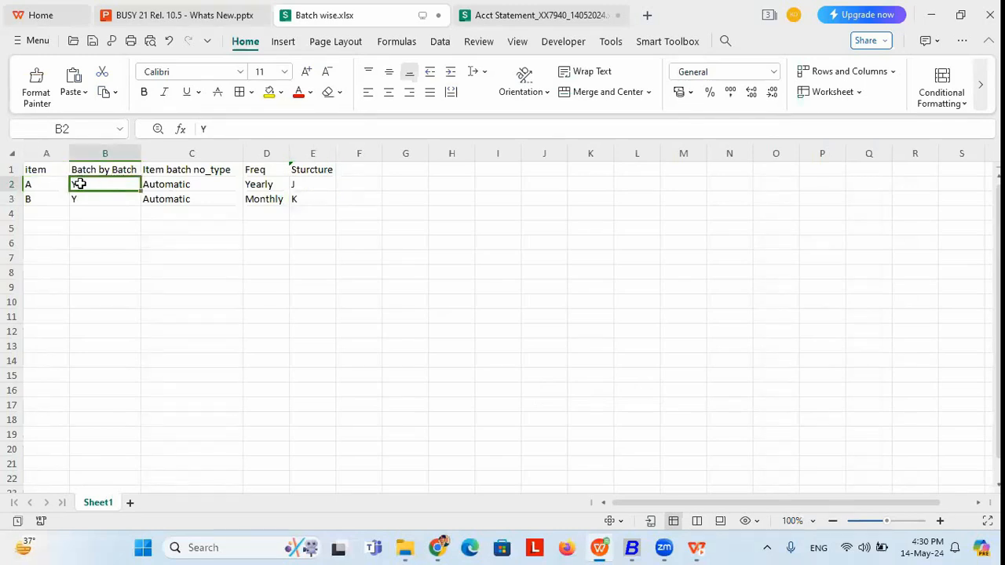
pyautogui.click(189, 186)
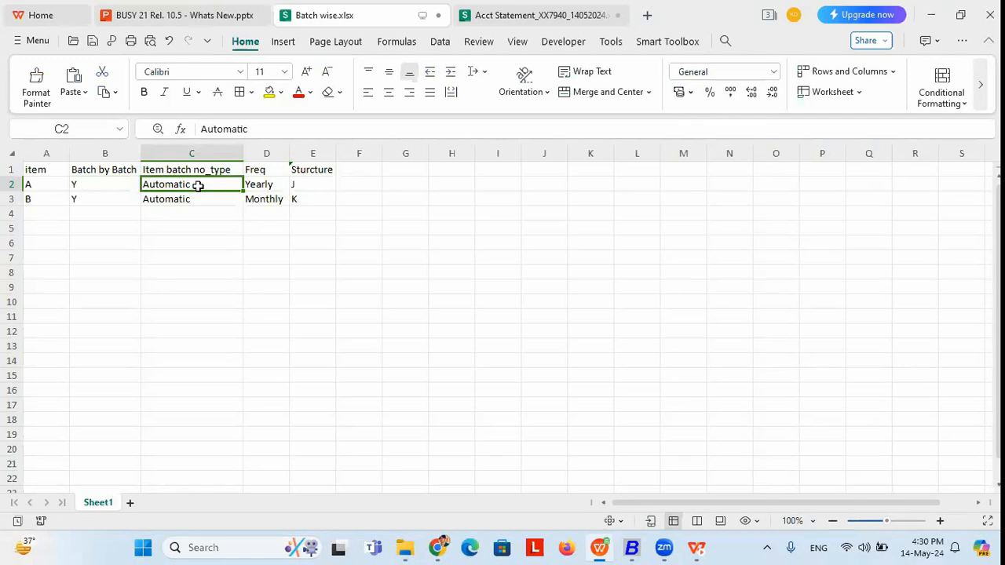
pyautogui.click(34, 187)
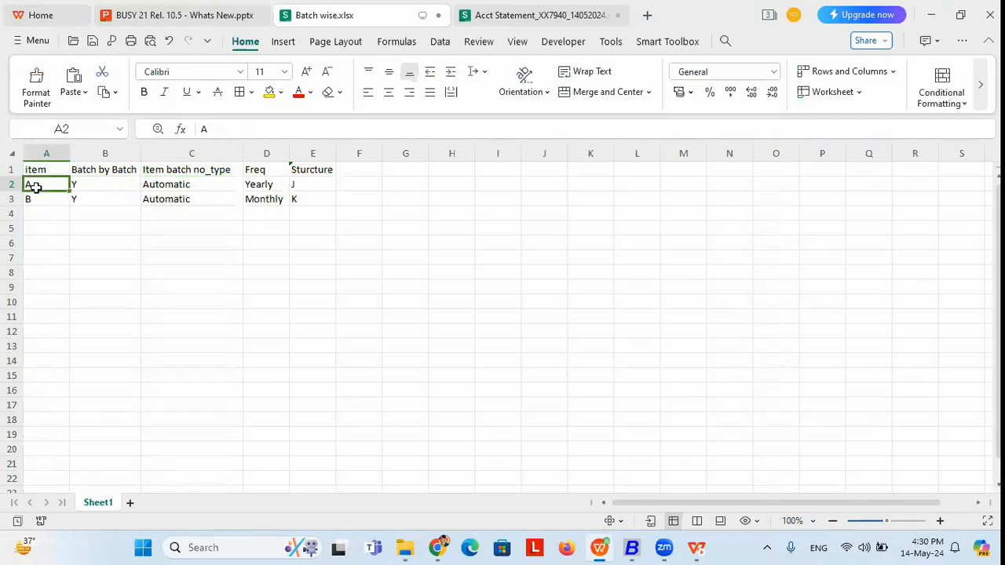
pyautogui.click(210, 182)
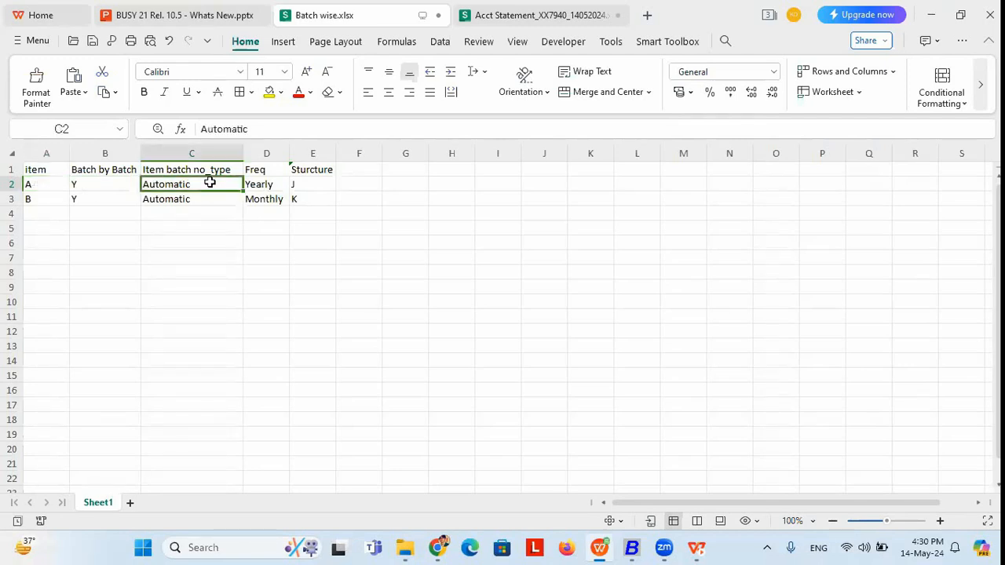
pyautogui.doubleClick(210, 182)
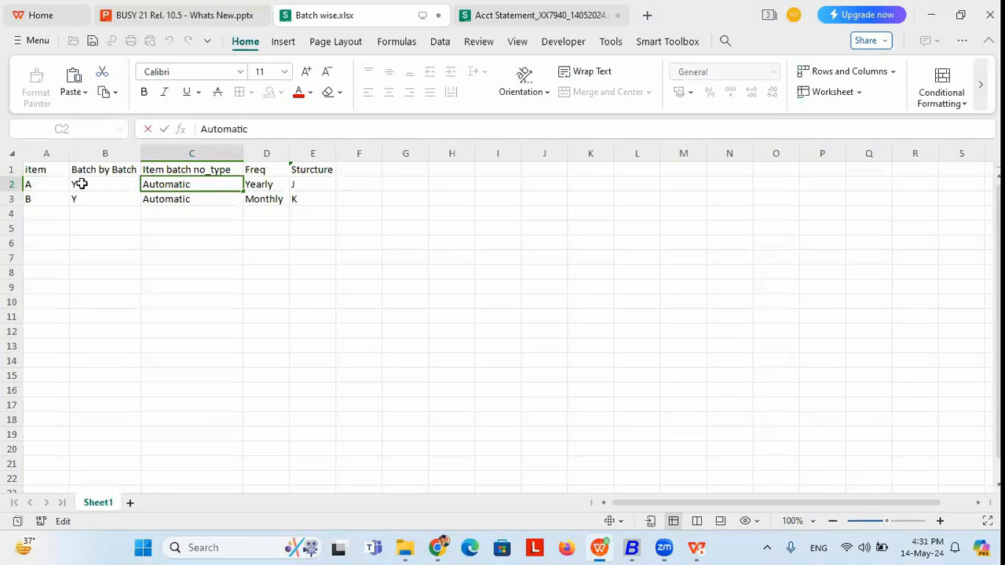
pyautogui.click(47, 185)
pyautogui.click(277, 186)
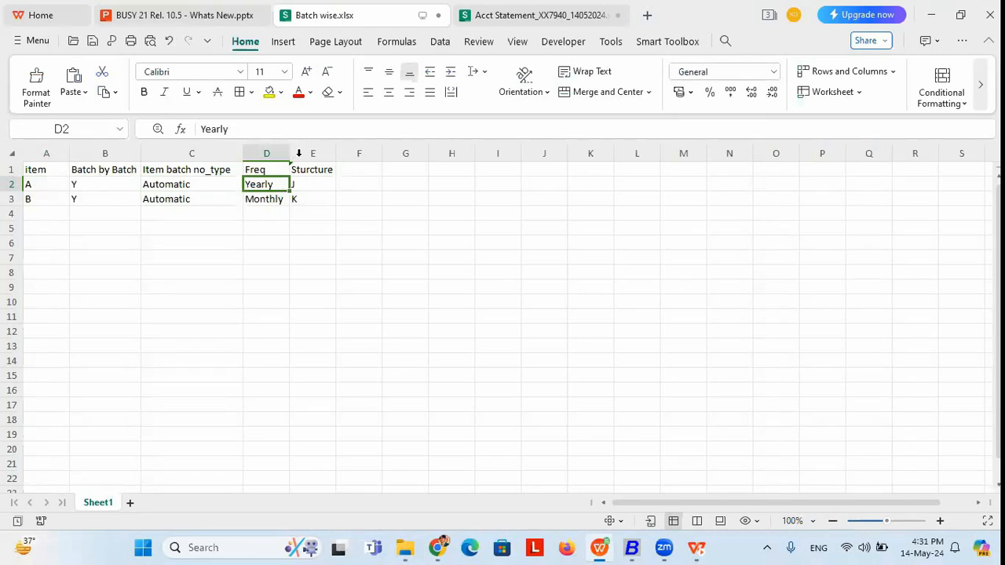
pyautogui.click(315, 185)
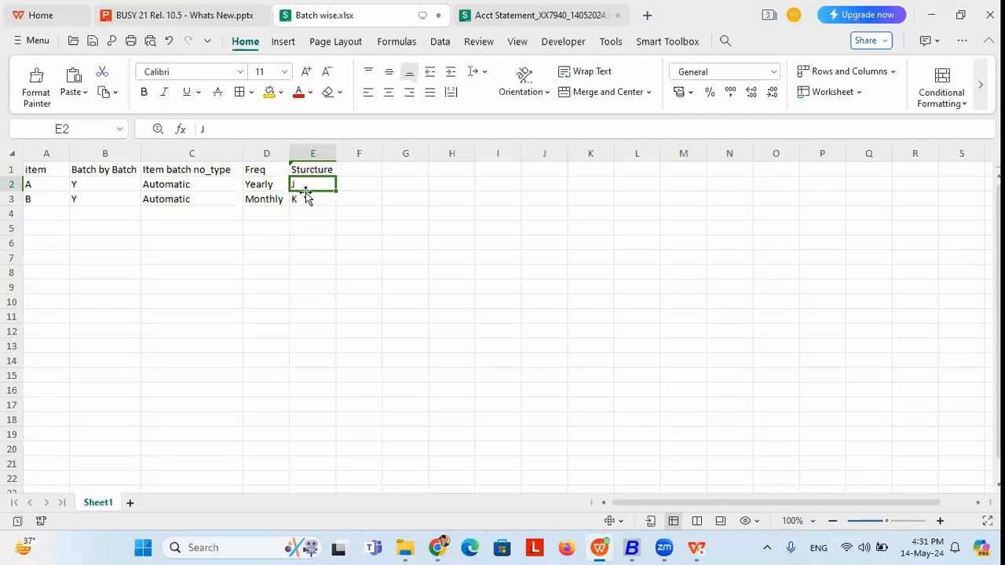
# Step: Switch to Busy, open the import of item masters from Excel/Google Sheet and select the connected ITEM_NAME field
pyautogui.click(631, 548)
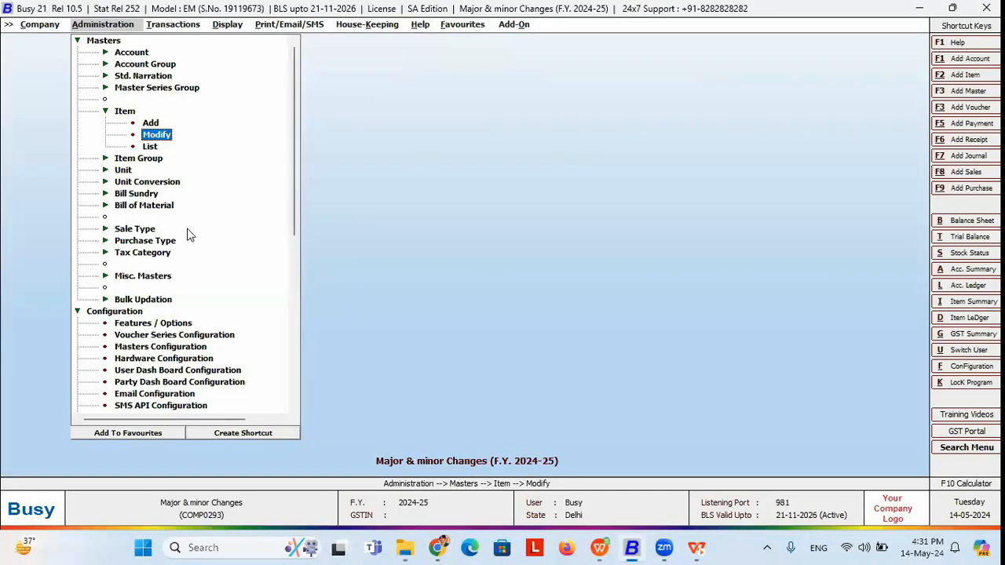
pyautogui.press('Escape')
pyautogui.press('Escape')
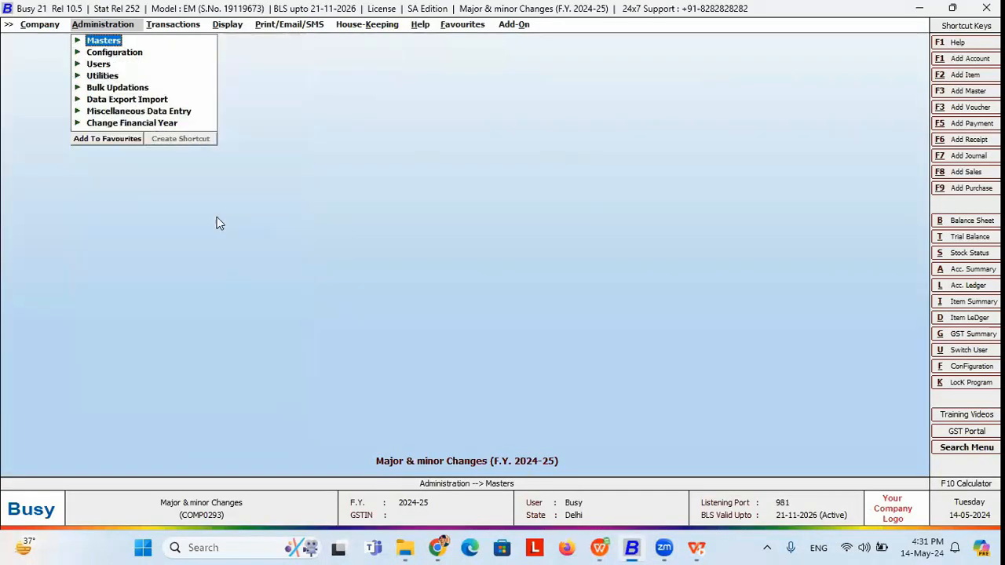
pyautogui.click(144, 102)
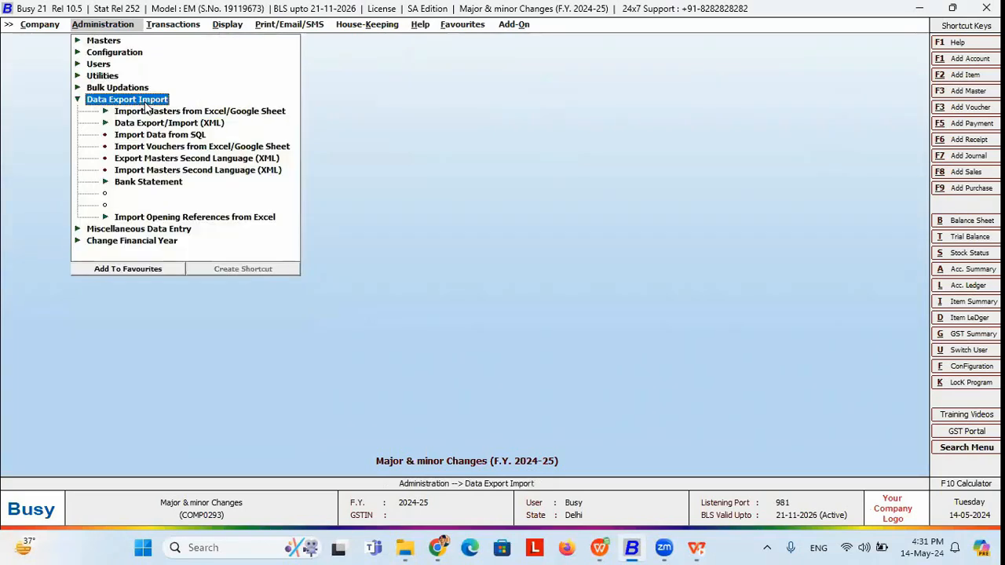
pyautogui.click(155, 112)
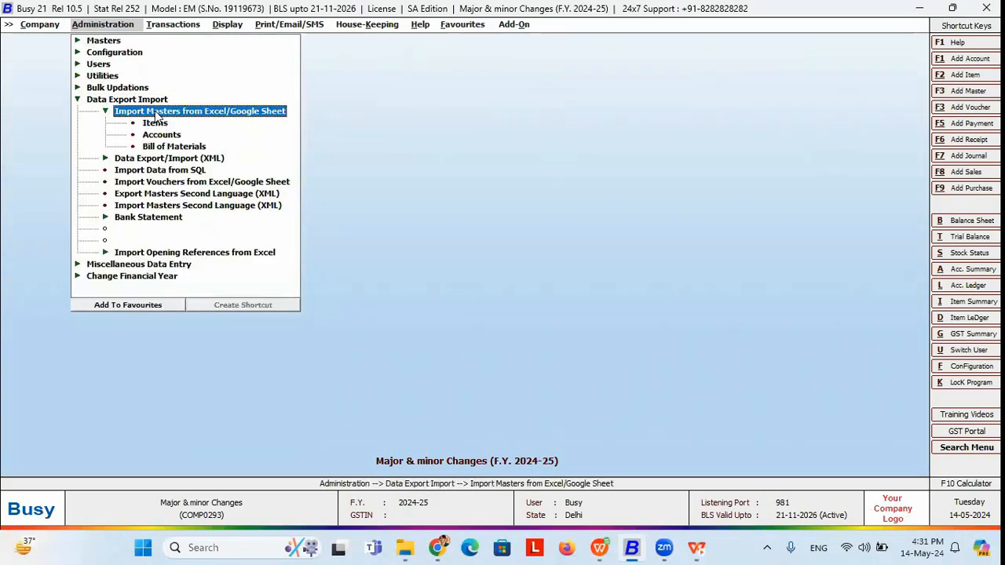
pyautogui.doubleClick(156, 123)
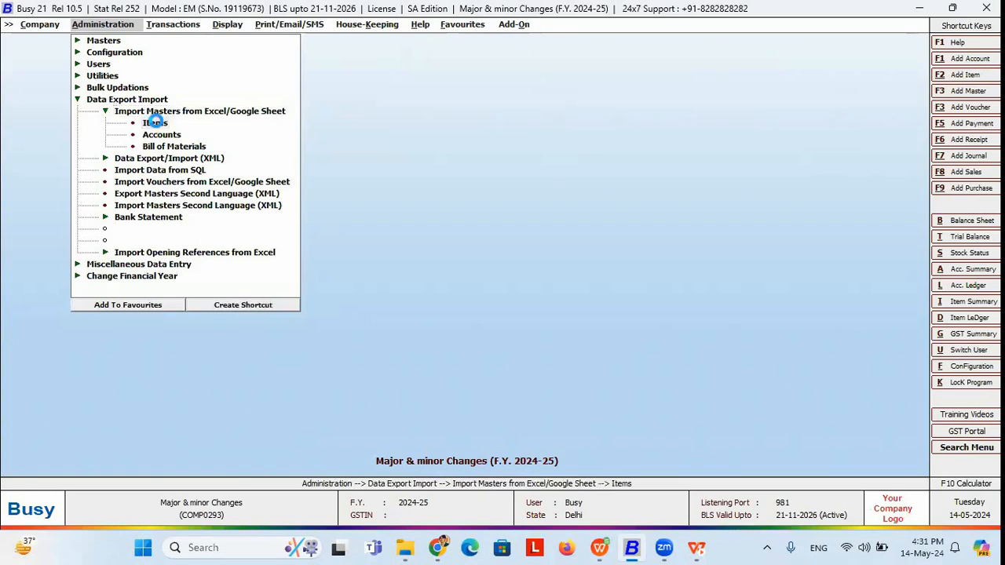
pyautogui.click(477, 139)
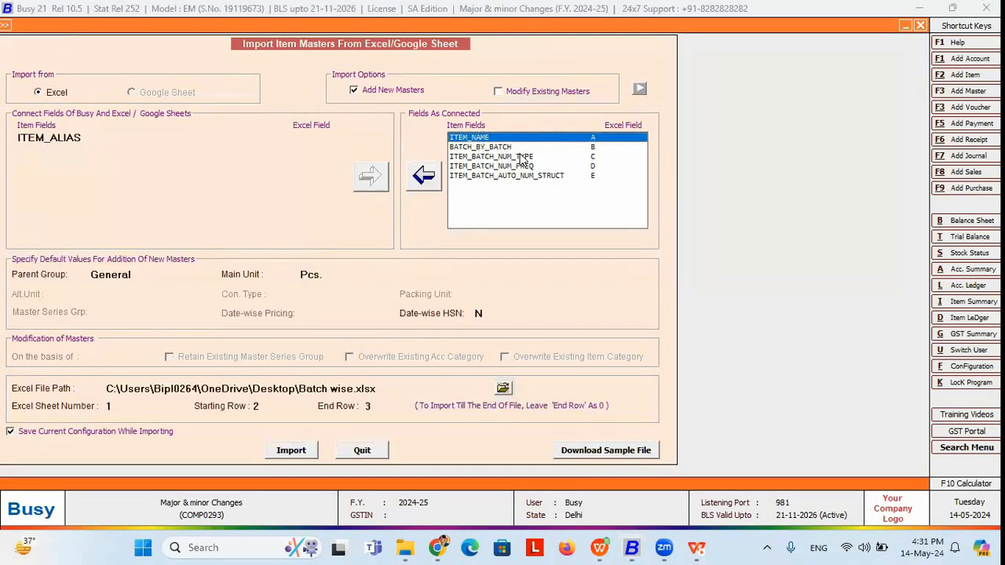
# Step: Disconnect all five item fields currently linked to Excel columns A to E
pyautogui.click(425, 177)
pyautogui.click(425, 177)
pyautogui.click(425, 177)
pyautogui.click(424, 178)
pyautogui.click(425, 178)
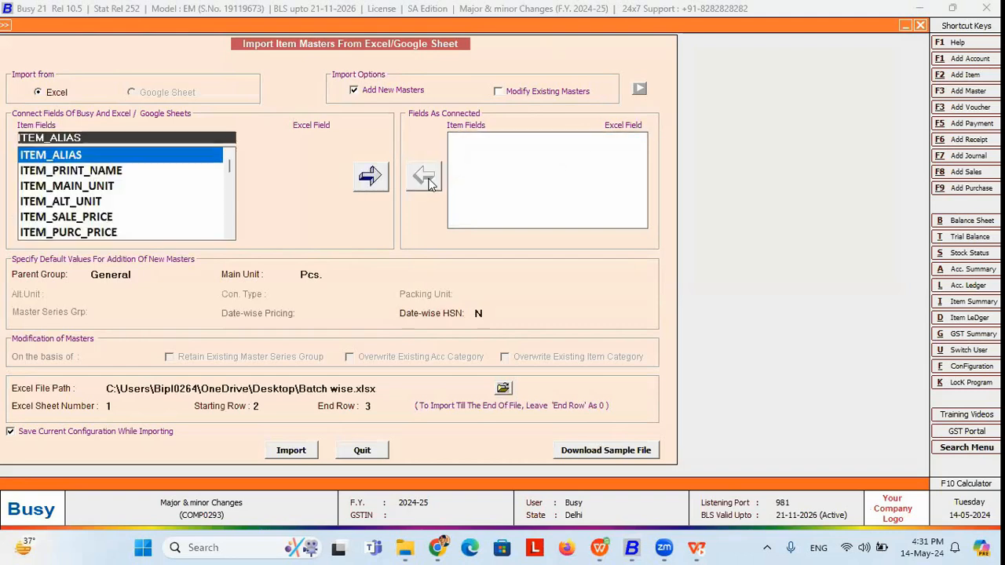
# Step: Connect the ITEM_NAME field to Excel column A, checking the item column in Batch wise.xlsx
pyautogui.press('BackSpace')
pyautogui.press('BackSpace')
pyautogui.press('BackSpace')
pyautogui.write('n')
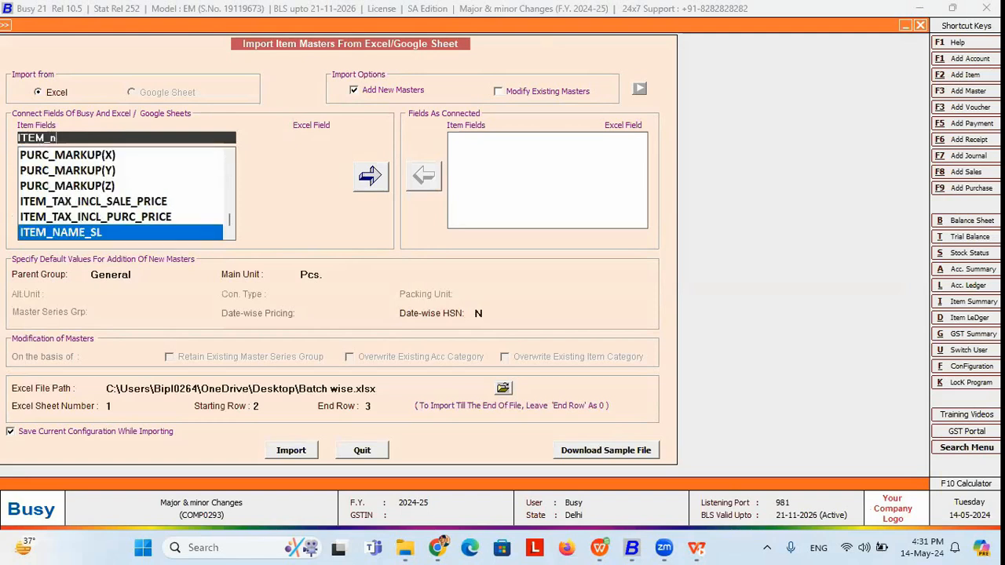
pyautogui.write('ame')
pyautogui.press('Return')
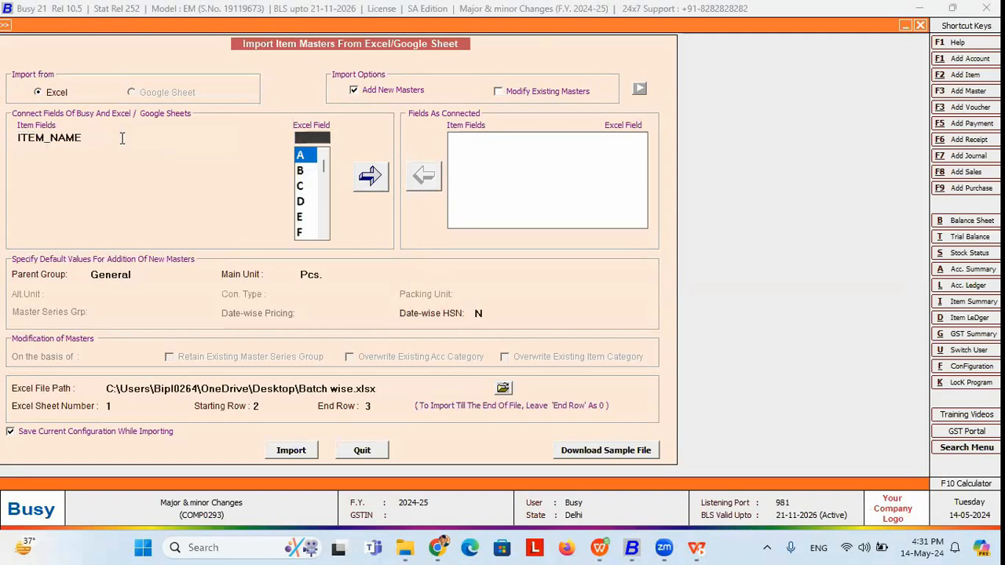
pyautogui.hotkey('alt', 'Tab')
pyautogui.press('Left')
pyautogui.press('Left')
pyautogui.press('Left')
pyautogui.press('Left')
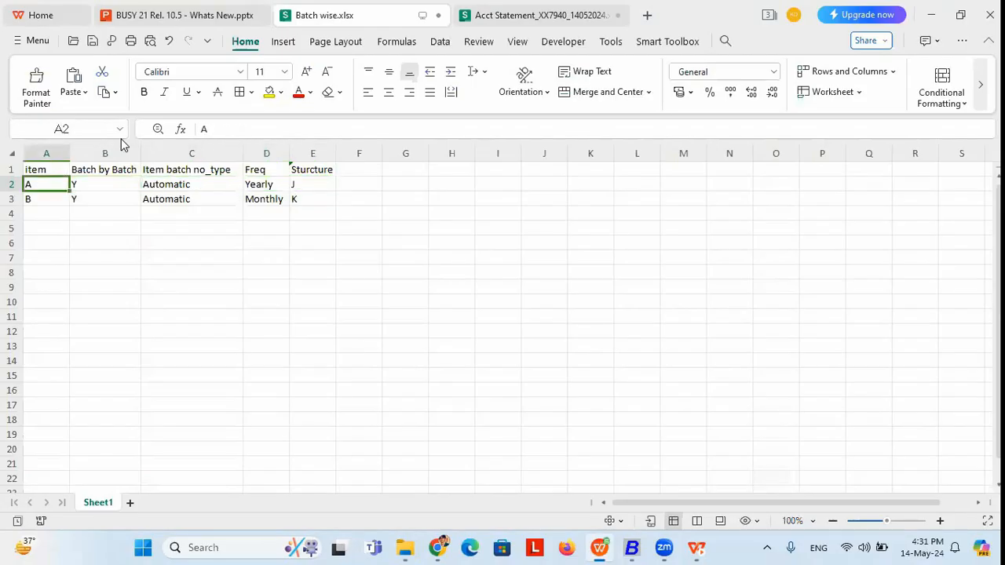
pyautogui.hotkey('alt', 'Tab')
pyautogui.press('Return')
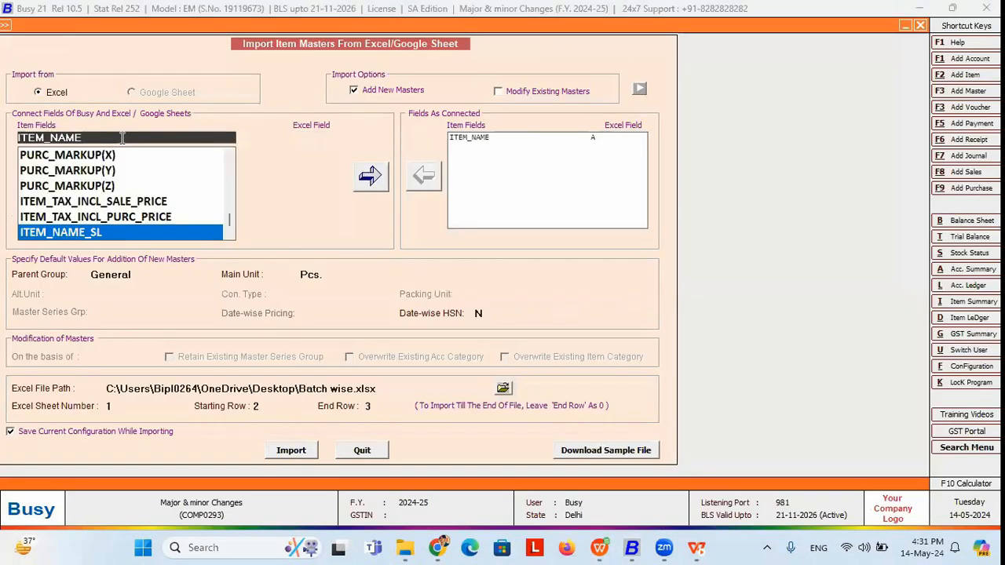
# Step: Connect the BATCH_BY_BATCH field to Excel column B, checking the Batch by Batch column in the workbook
pyautogui.press('BackSpace')
pyautogui.press('BackSpace')
pyautogui.press('BackSpace')
pyautogui.press('BackSpace')
pyautogui.press('BackSpace')
pyautogui.press('BackSpace')
pyautogui.press('BackSpace')
pyautogui.press('BackSpace')
pyautogui.press('BackSpace')
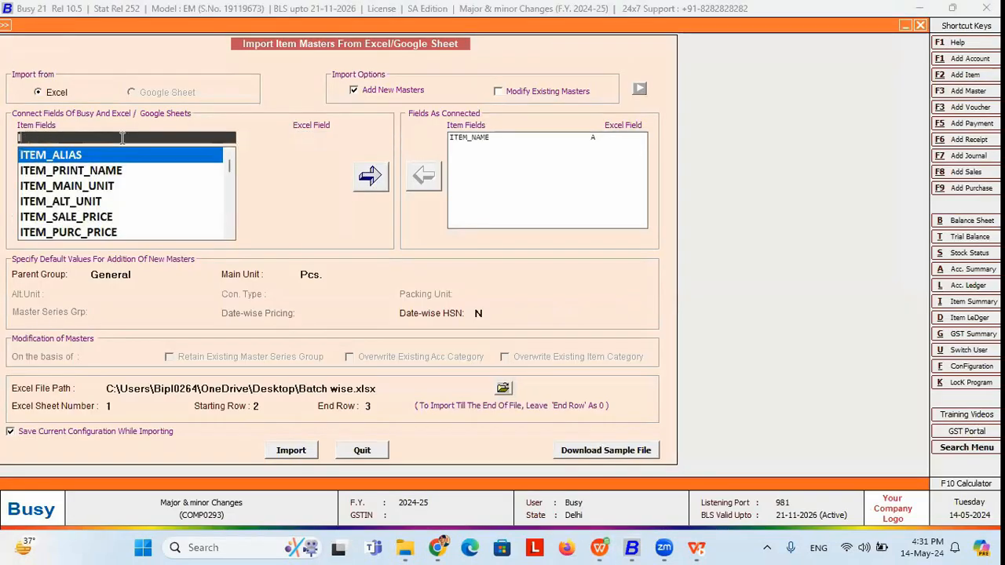
pyautogui.write('batc')
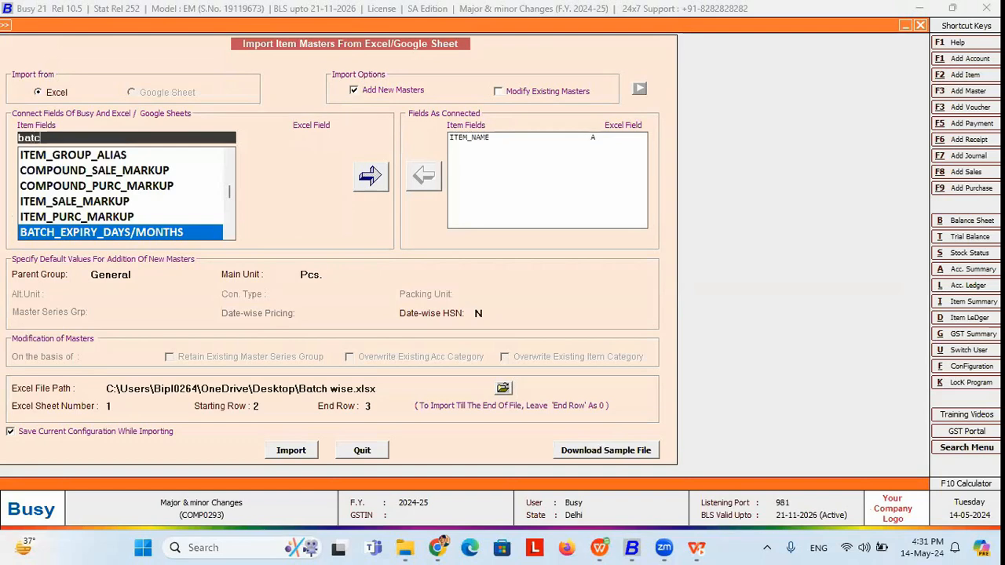
pyautogui.press('Down')
pyautogui.press('Return')
pyautogui.hotkey('alt', 'Tab')
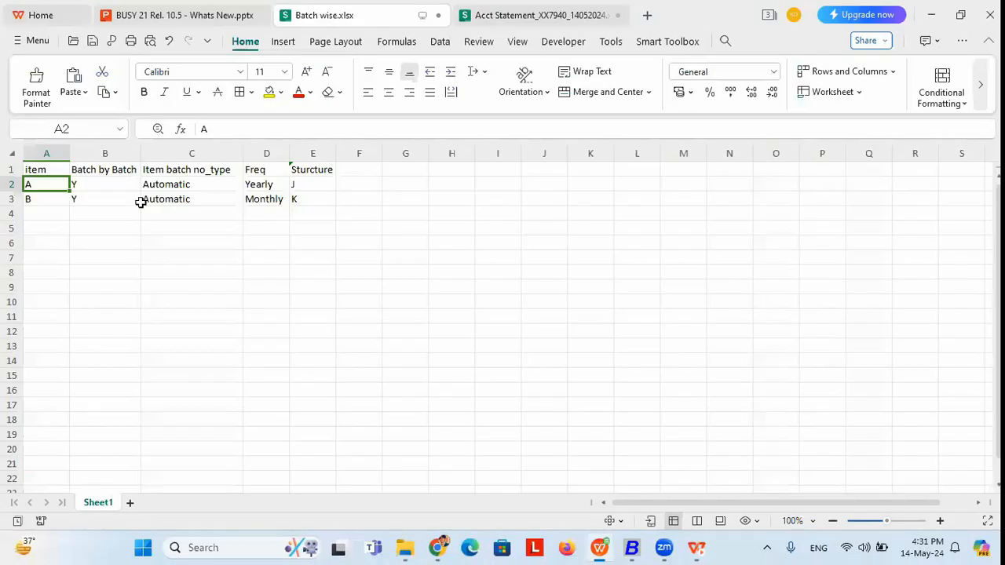
pyautogui.click(115, 186)
pyautogui.hotkey('alt', 'Tab')
pyautogui.click(306, 157)
pyautogui.click(306, 157)
pyautogui.click(369, 177)
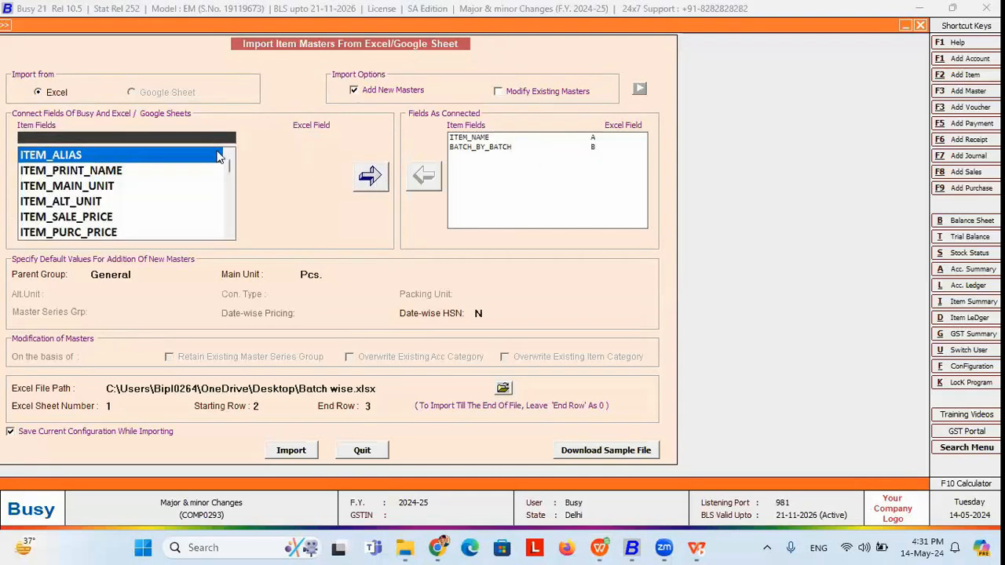
# Step: Connect the ITEM_BATCH_NUM_TYPE field to Excel column C, checking the Item batch no_type column in the workbook
pyautogui.hotkey('alt', 'Tab')
pyautogui.press('Right')
pyautogui.hotkey('alt', 'Tab')
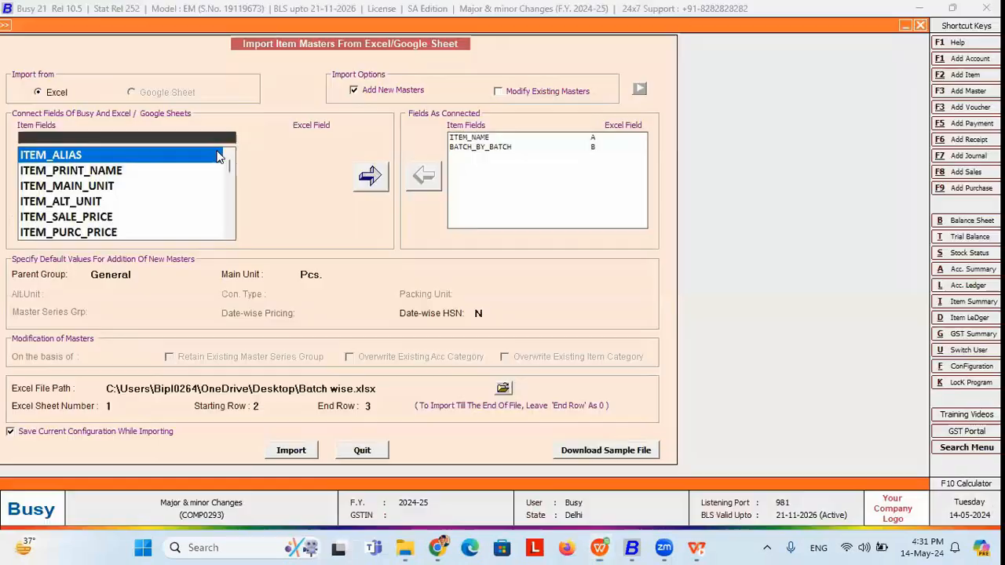
pyautogui.write('item_')
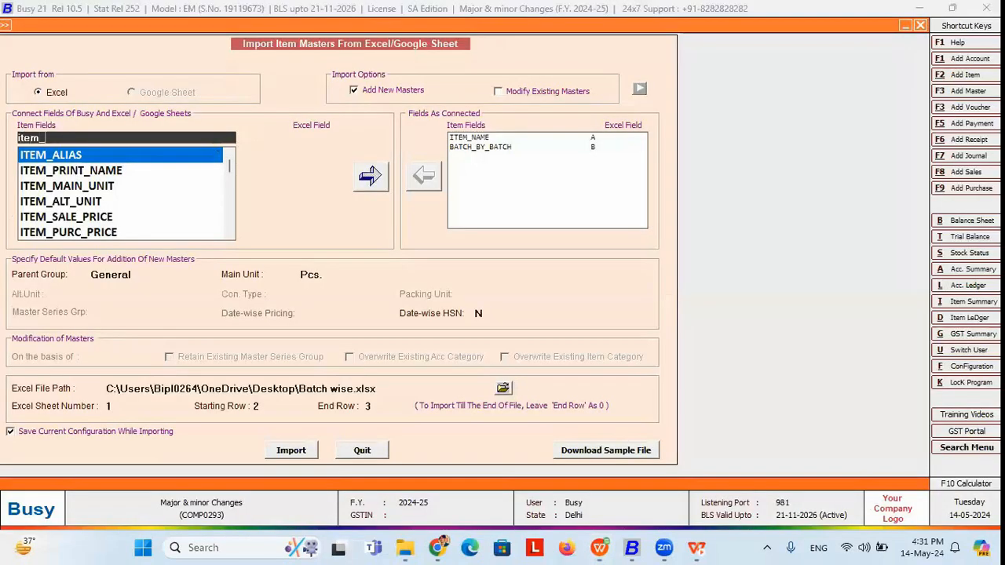
pyautogui.write('bat')
pyautogui.press('Return')
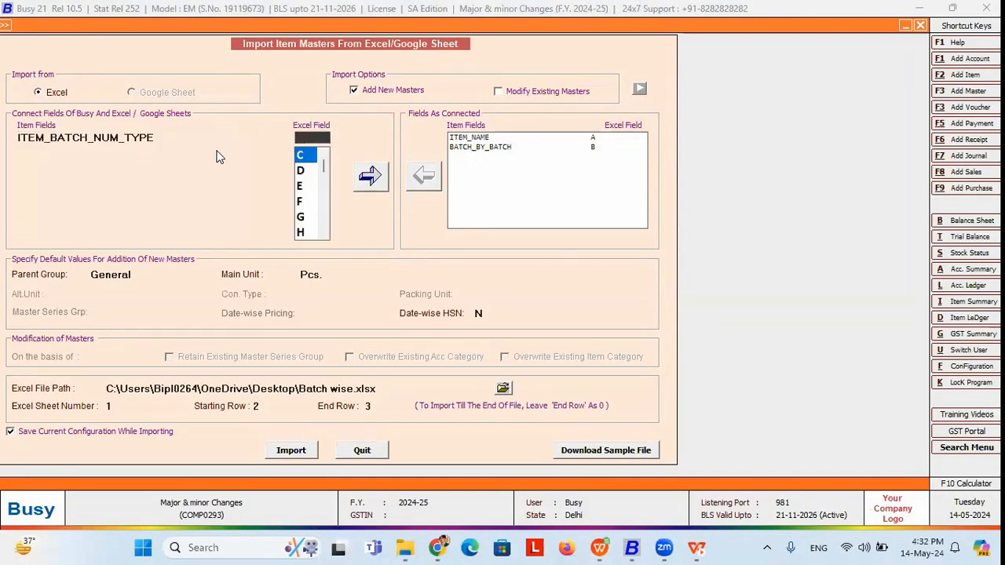
pyautogui.hotkey('alt', 'Tab')
pyautogui.press('Right')
pyautogui.press('Left')
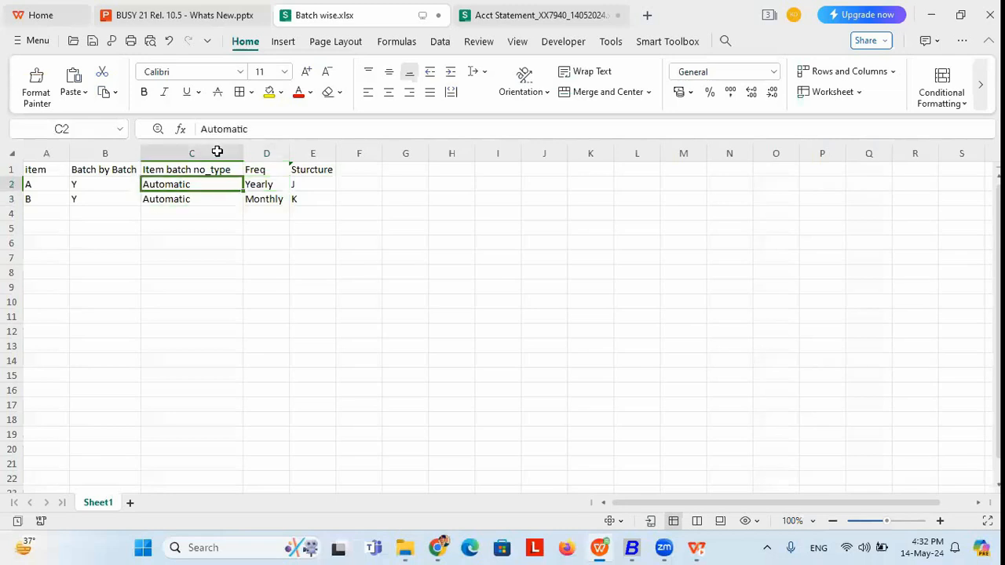
pyautogui.hotkey('alt', 'Tab')
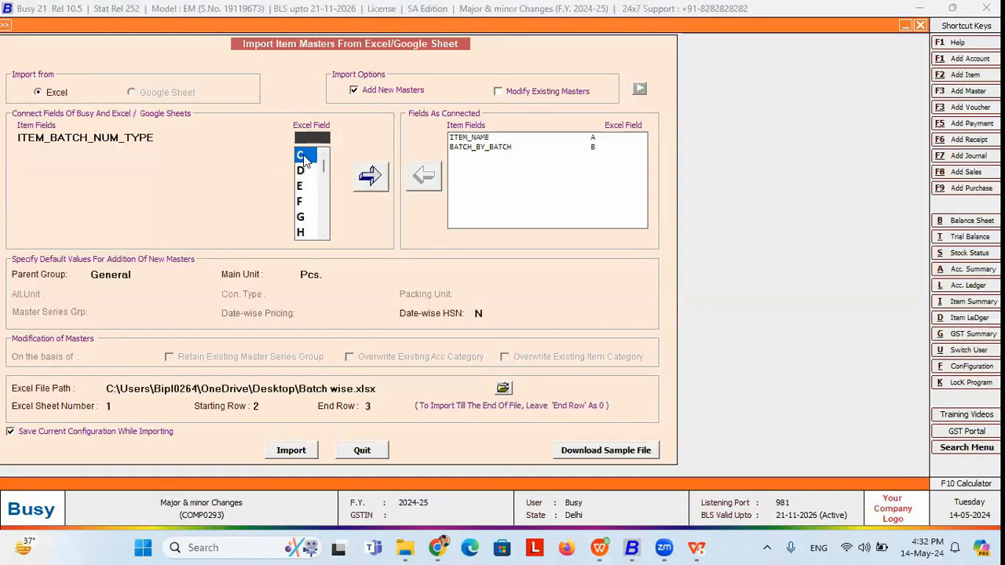
pyautogui.click(368, 176)
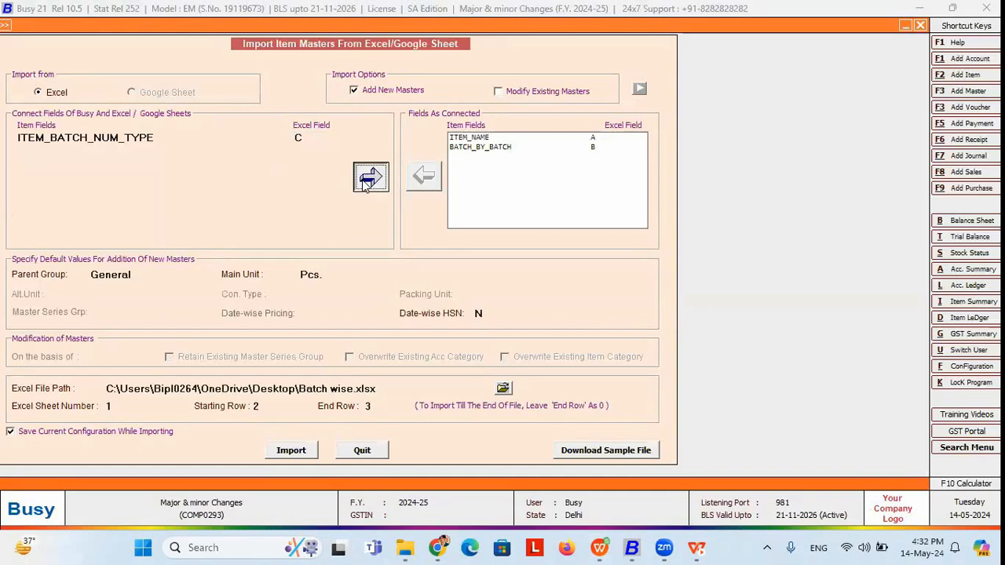
# Step: Connect the ITEM_BATCH_NUM_FREQ field to Excel column D, checking the Freq column in the workbook
pyautogui.hotkey('alt', 'Tab')
pyautogui.press('Right')
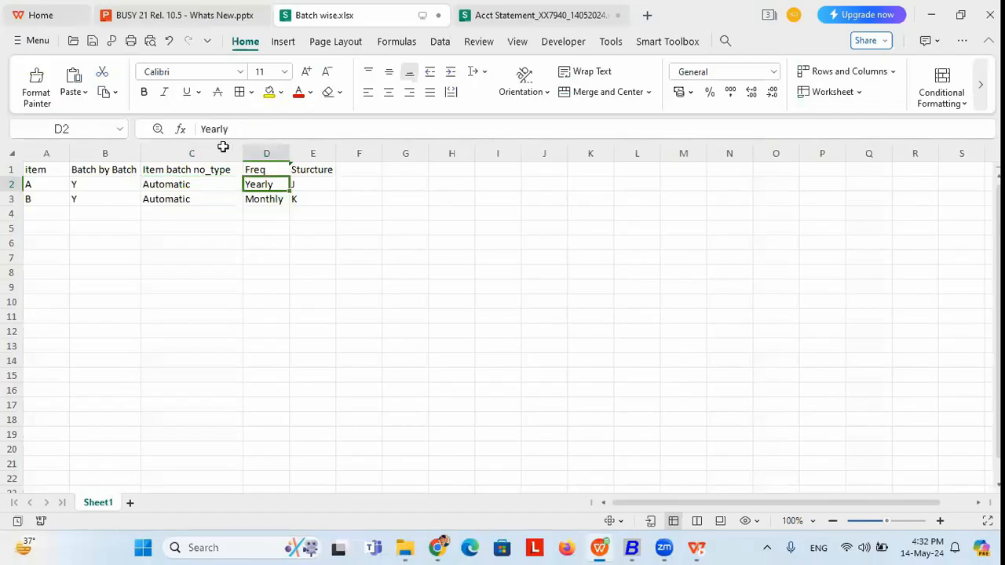
pyautogui.hotkey('alt', 'Tab')
pyautogui.write('it')
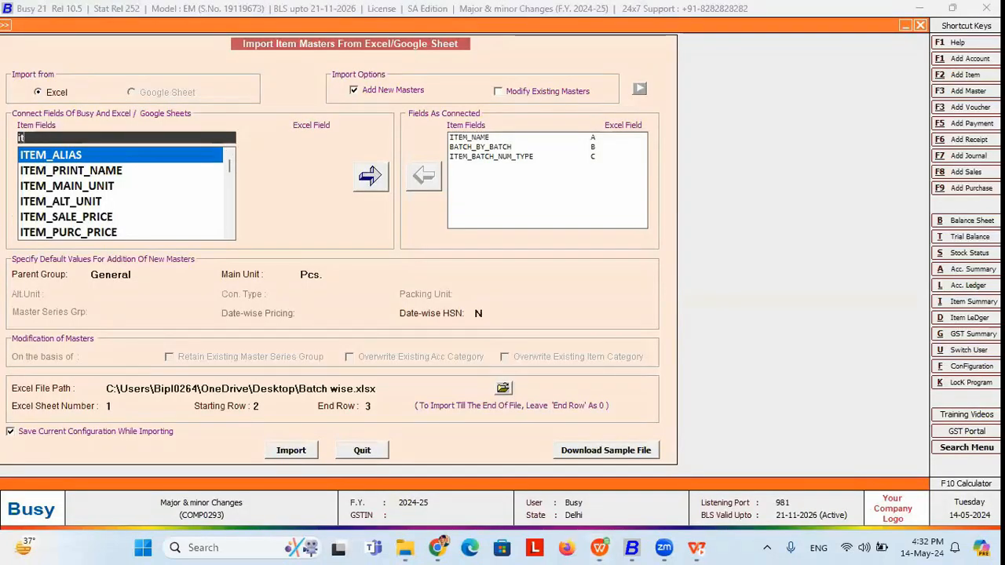
pyautogui.write('em_batc')
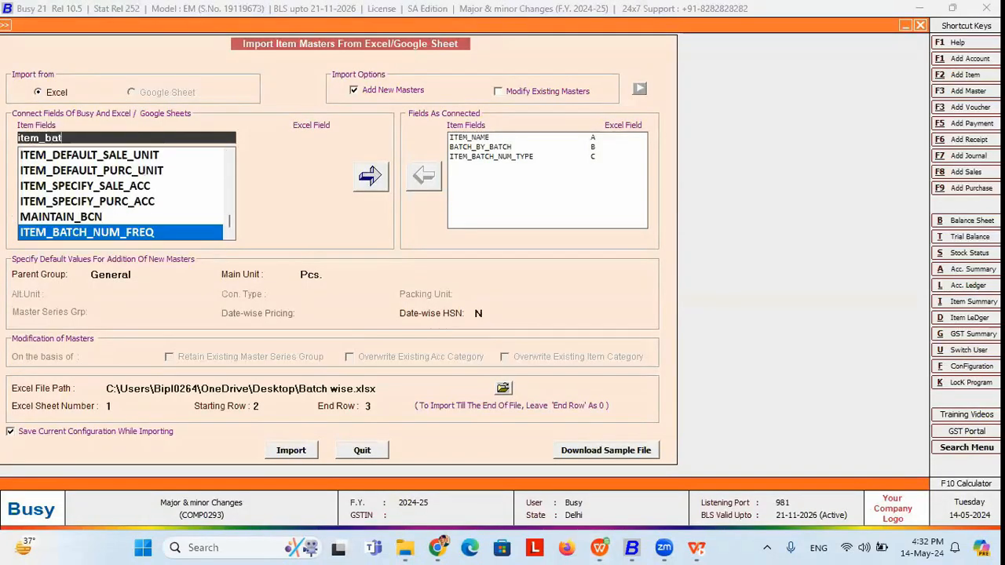
pyautogui.press('Return')
pyautogui.hotkey('alt', 'Tab')
pyautogui.hotkey('alt', 'Tab')
pyautogui.press('Return')
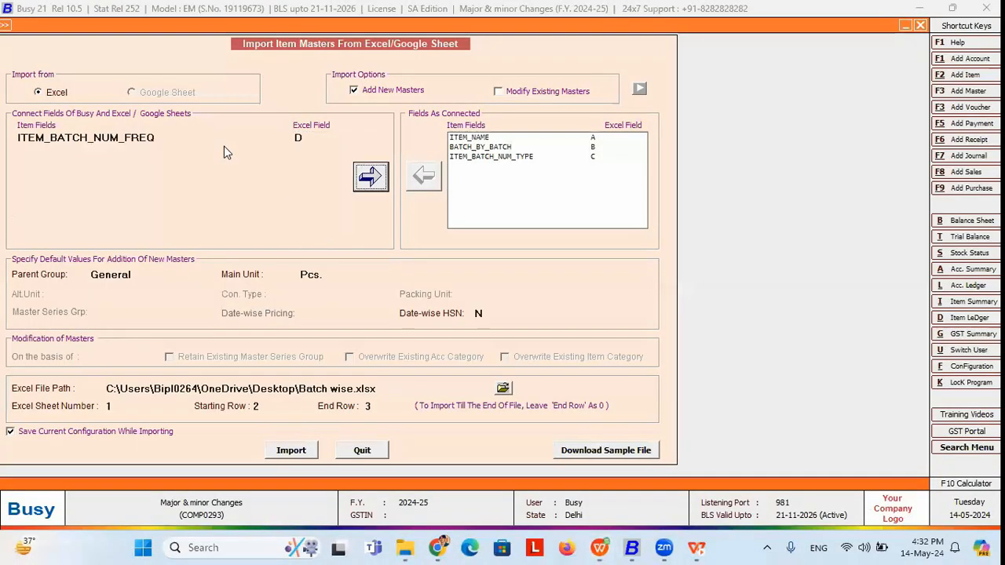
pyautogui.press('Return')
# Step: Connect the ITEM_BATCH_AUTO_NUM_STRUCT field to Excel column E, checking the structure column in the workbook
pyautogui.hotkey('alt', 'Tab')
pyautogui.press('Right')
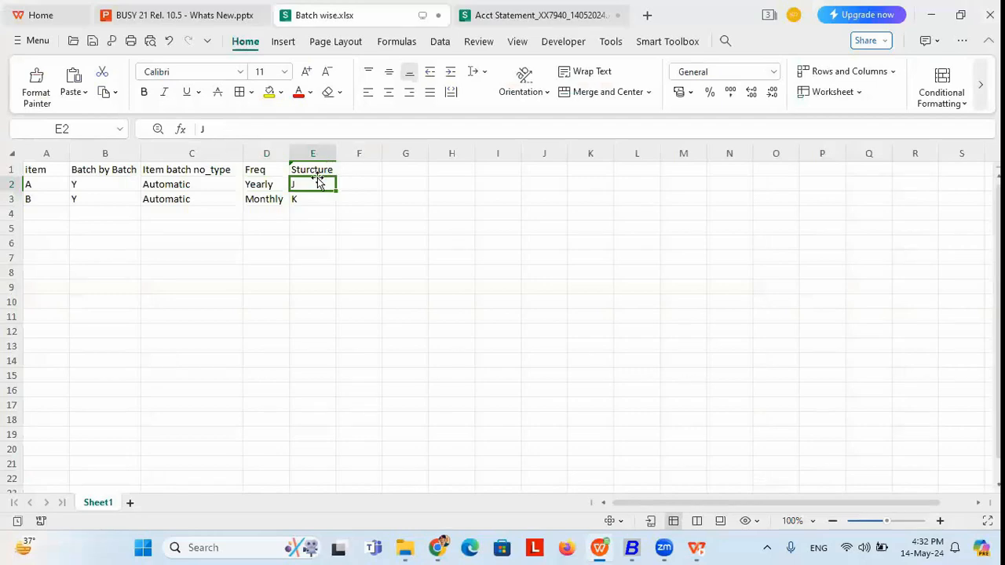
pyautogui.hotkey('alt', 'Tab')
pyautogui.write('item_')
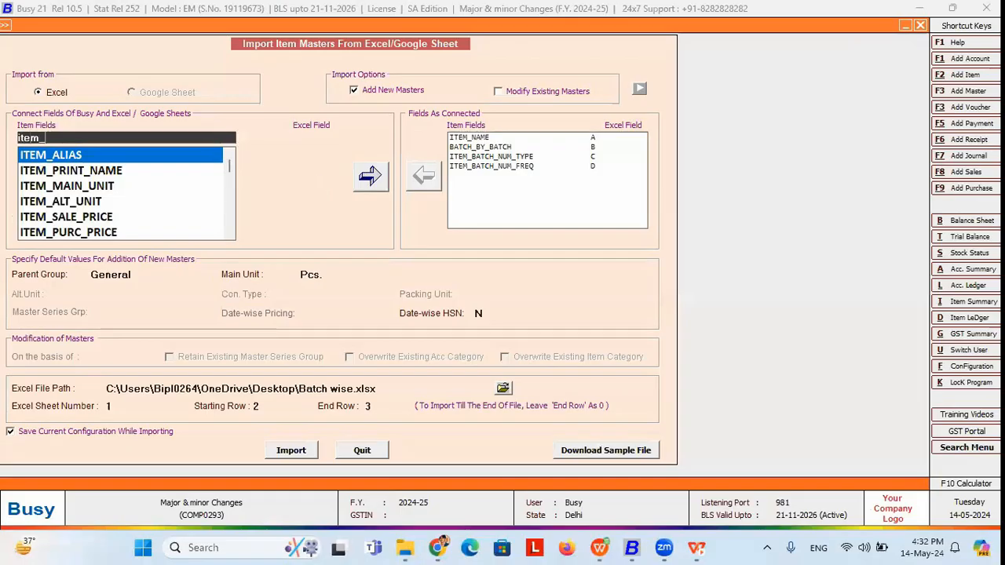
pyautogui.write('bat')
pyautogui.press('Return')
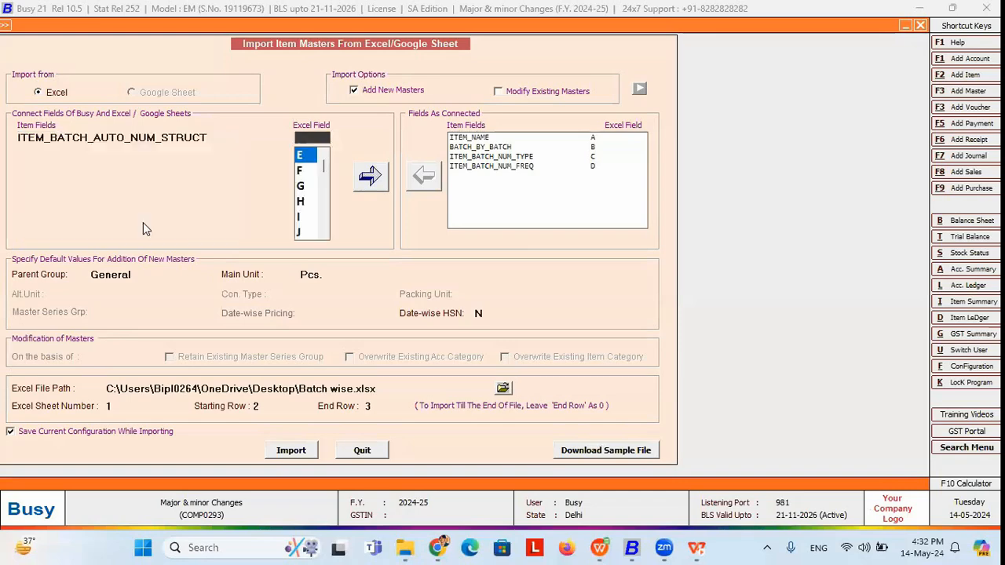
pyautogui.hotkey('alt', 'Tab')
pyautogui.hotkey('alt', 'Tab')
pyautogui.press('Return')
pyautogui.press('Return')
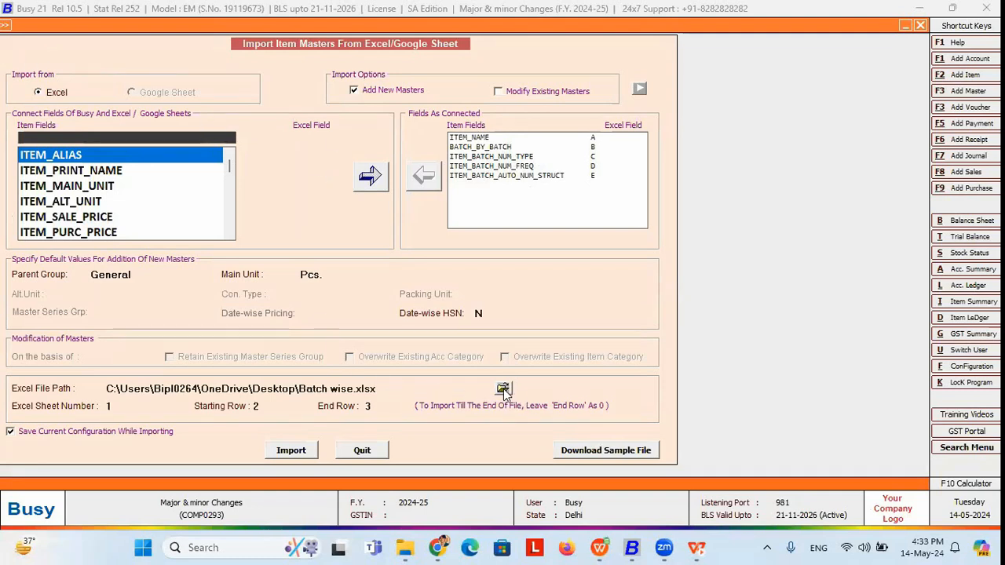
# Step: Run the item master import from rows 2 to 3 of Batch wise.xlsx and dismiss the closing message
pyautogui.click(291, 452)
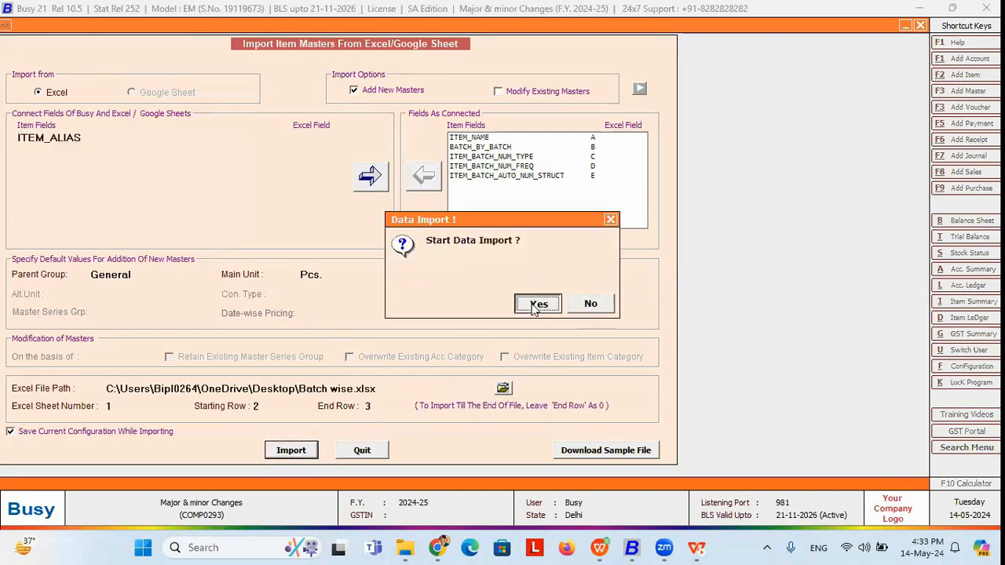
pyautogui.click(536, 303)
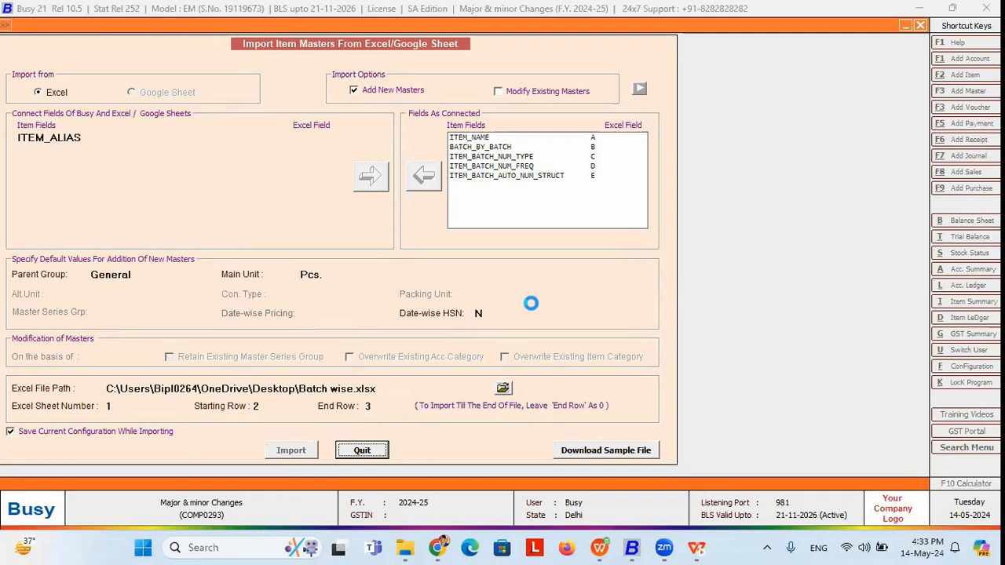
pyautogui.click(587, 300)
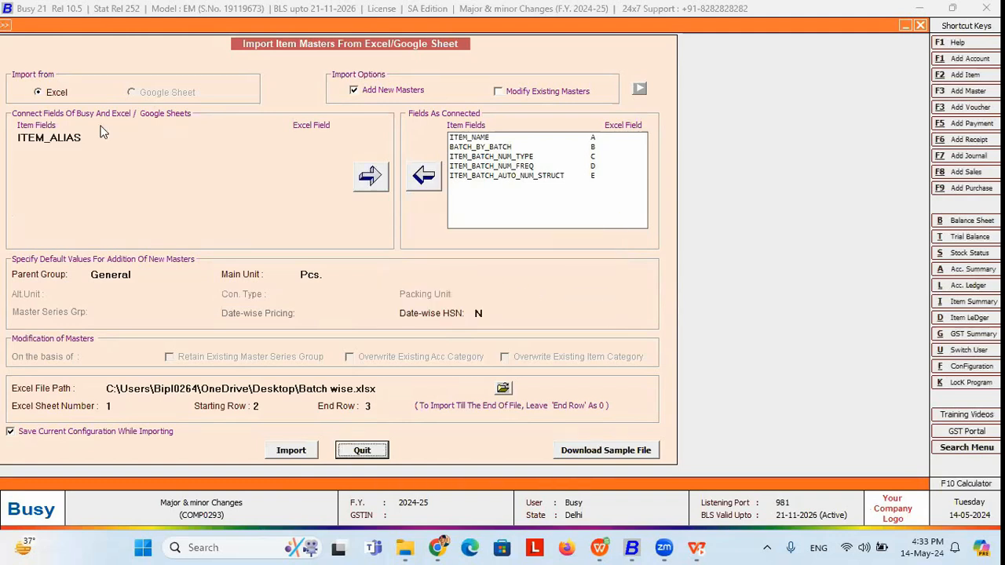
# Step: Open item master A for modification, try to delete it, and return to the item import form
pyautogui.click(6, 25)
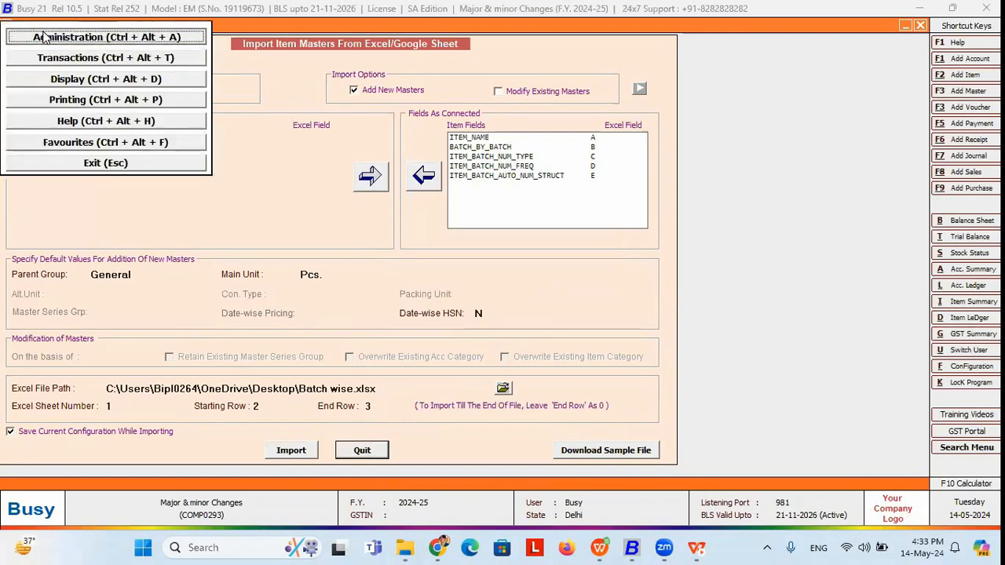
pyautogui.click(45, 37)
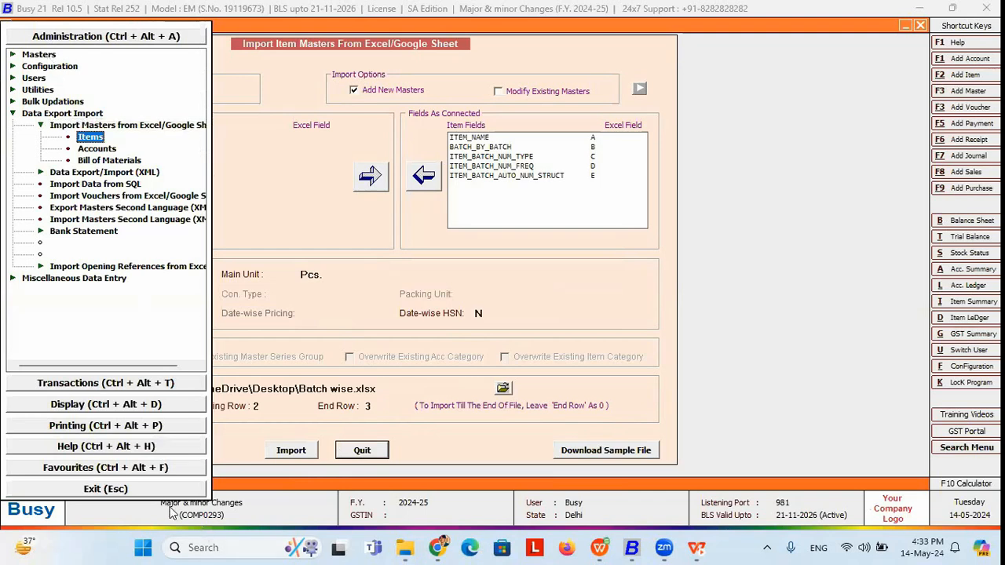
pyautogui.click(35, 55)
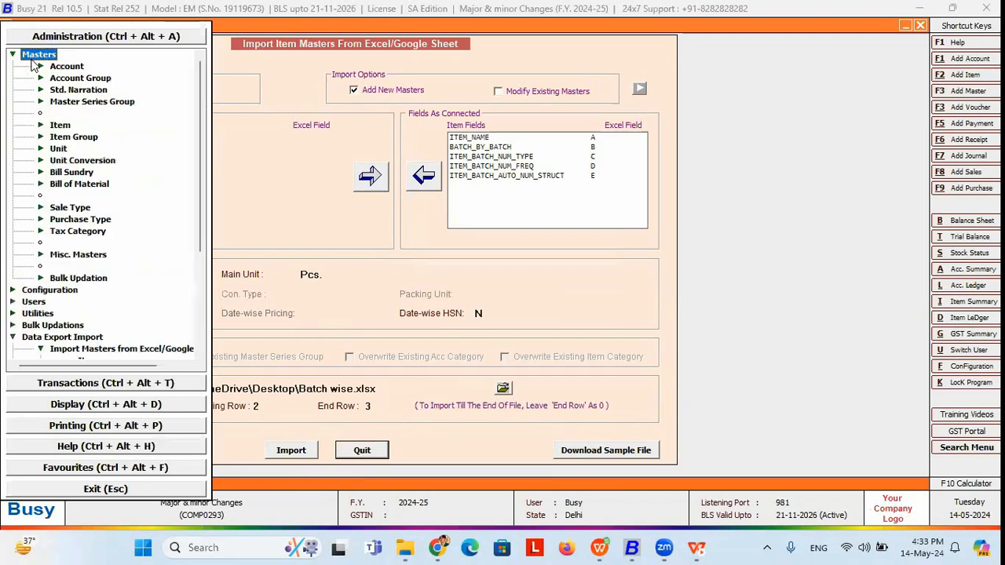
pyautogui.click(67, 127)
pyautogui.press('Down')
pyautogui.press('Down')
pyautogui.press('Return')
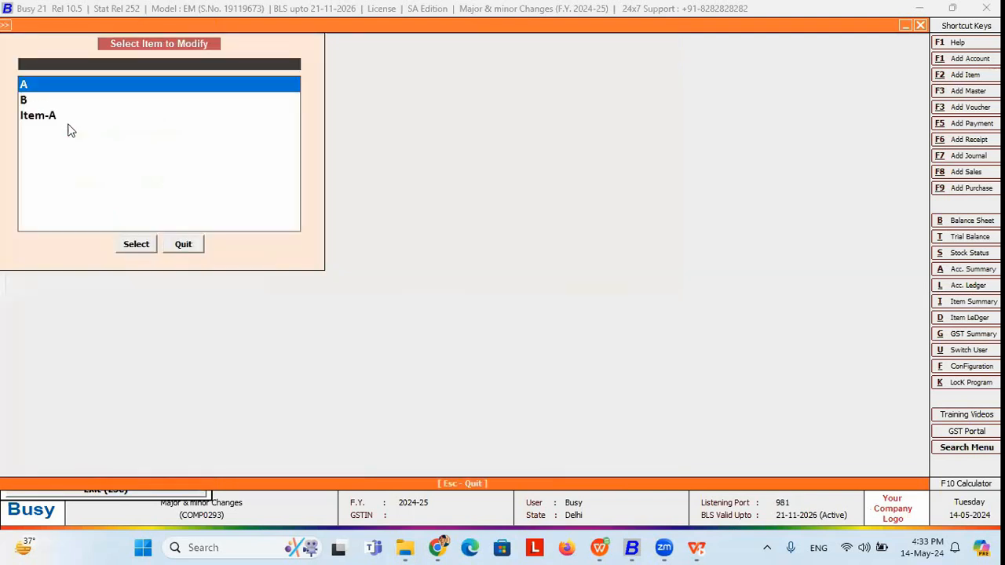
pyautogui.press('Return')
pyautogui.press('F8')
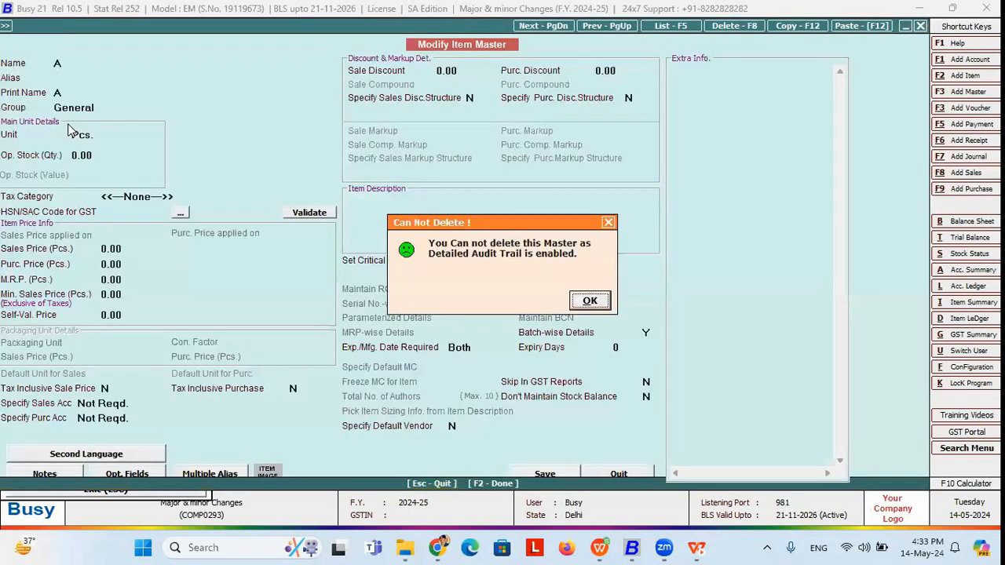
pyautogui.press('Return')
pyautogui.press('Escape')
pyautogui.press('Return')
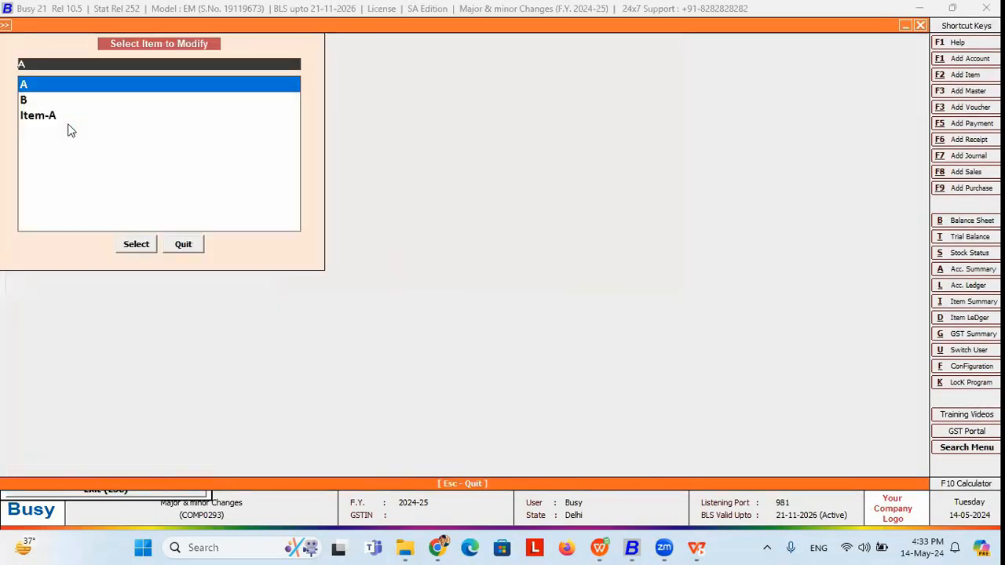
pyautogui.press('Escape')
pyautogui.press('Escape')
pyautogui.press('Escape')
pyautogui.press('Escape')
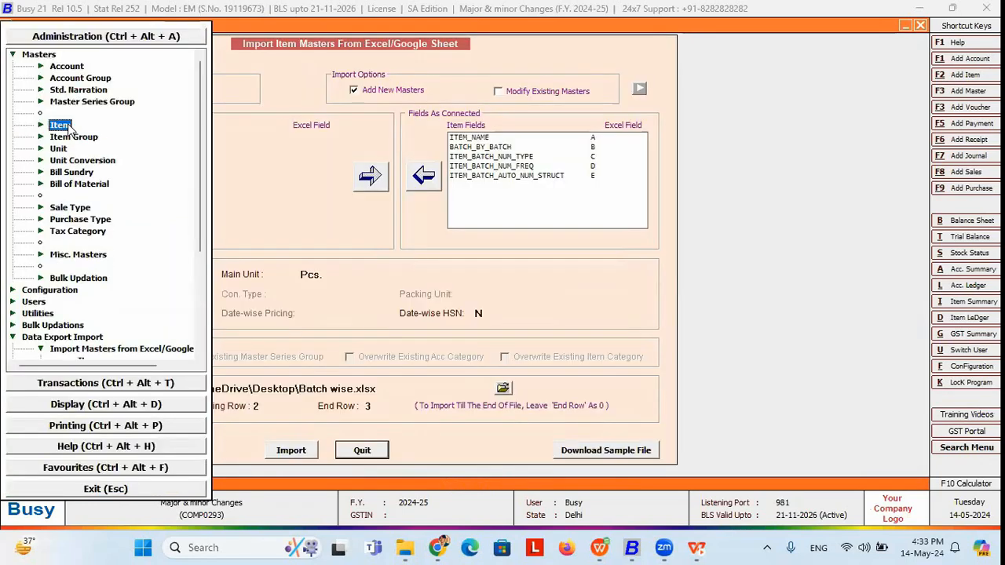
pyautogui.press('Escape')
# Step: Enable modification of existing masters and rerun the item master import from Batch wise.xlsx, dismissing the closing message
pyautogui.click(506, 94)
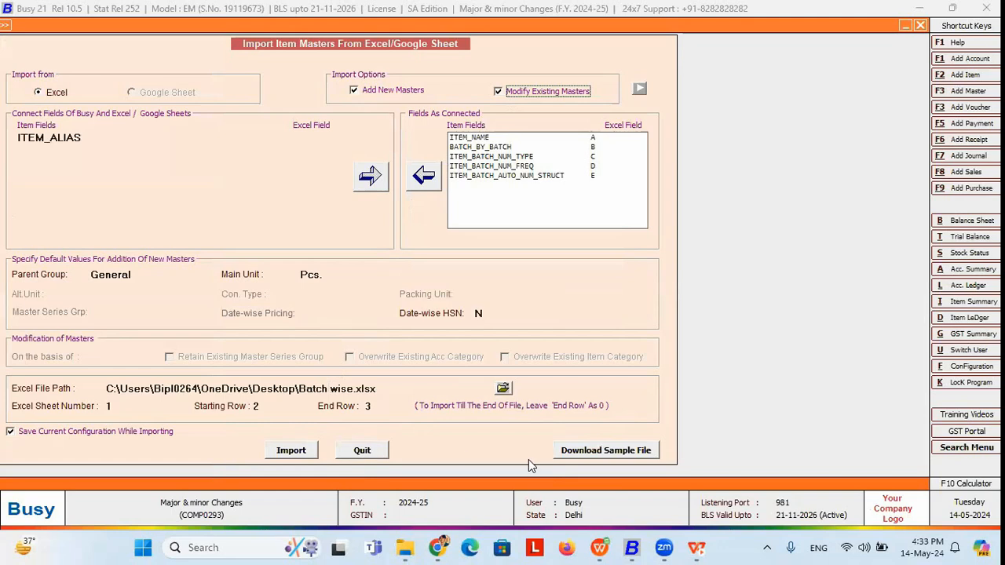
pyautogui.click(297, 455)
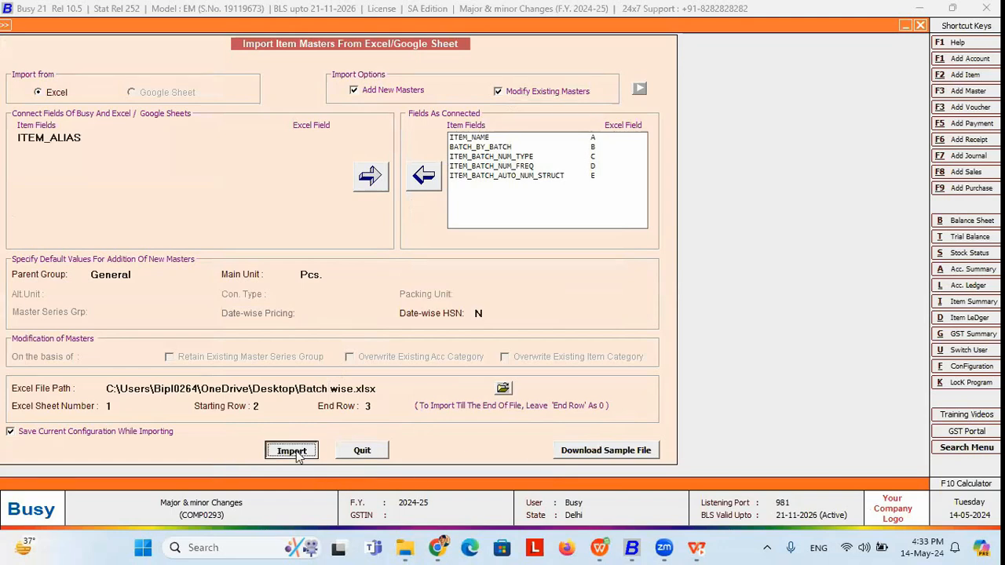
pyautogui.click(538, 305)
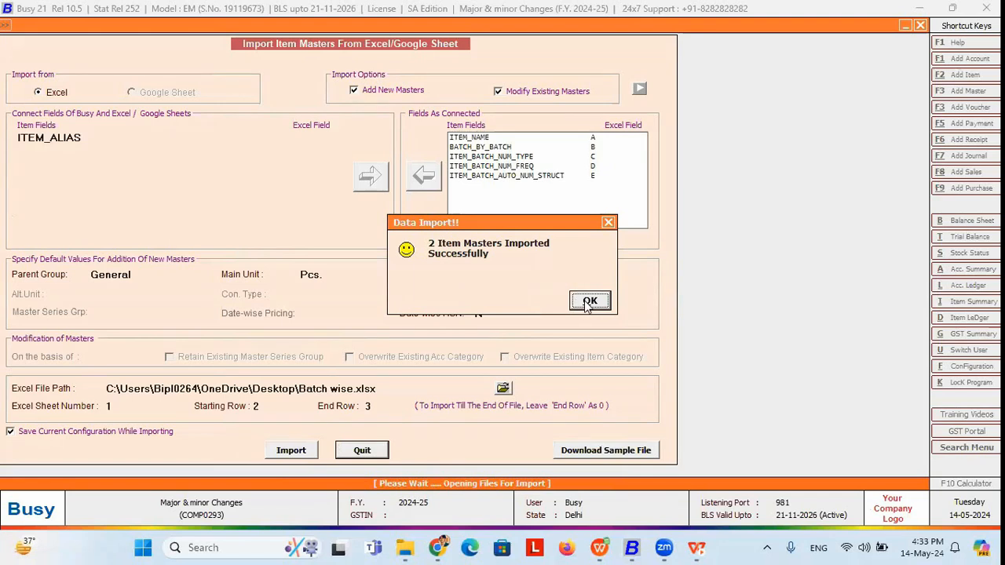
pyautogui.click(587, 303)
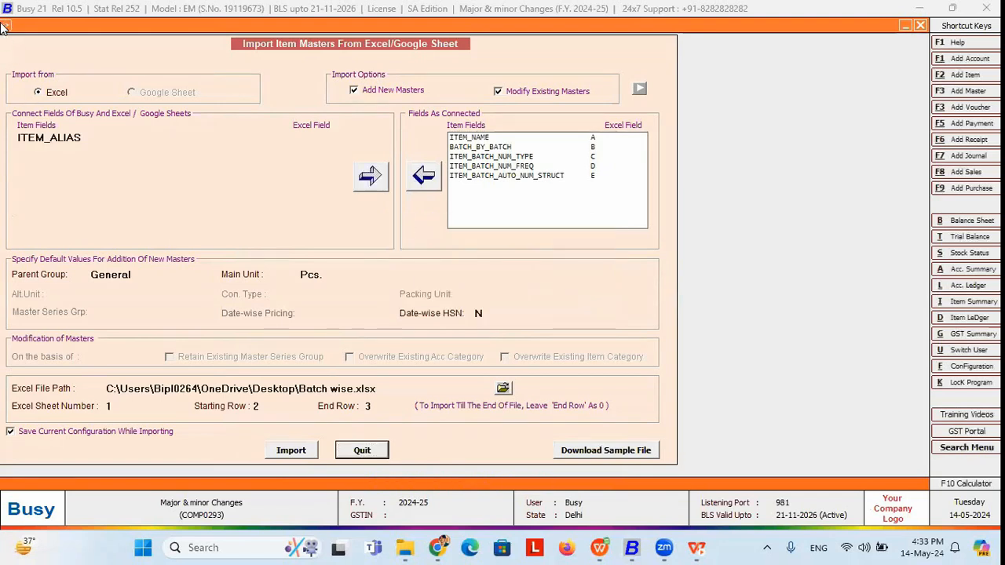
# Step: Open the item modification list and load item master B
pyautogui.moveTo(2, 28)
pyautogui.click(45, 38)
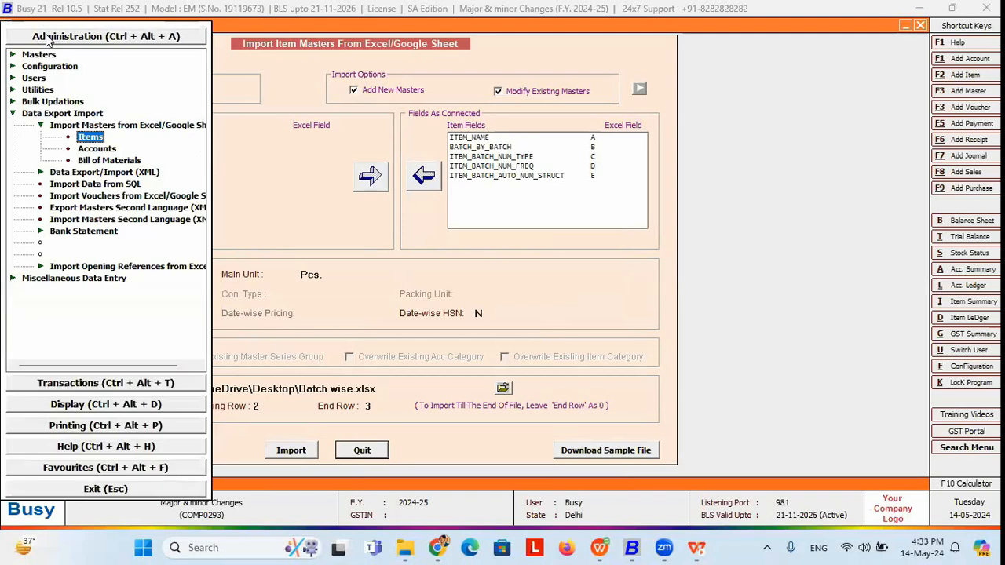
pyautogui.click(39, 55)
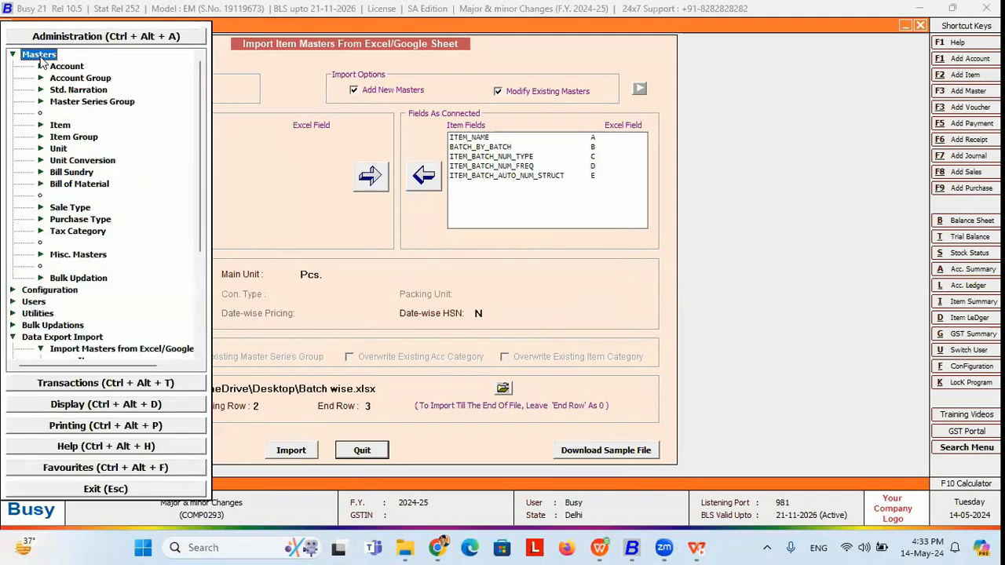
pyautogui.click(61, 126)
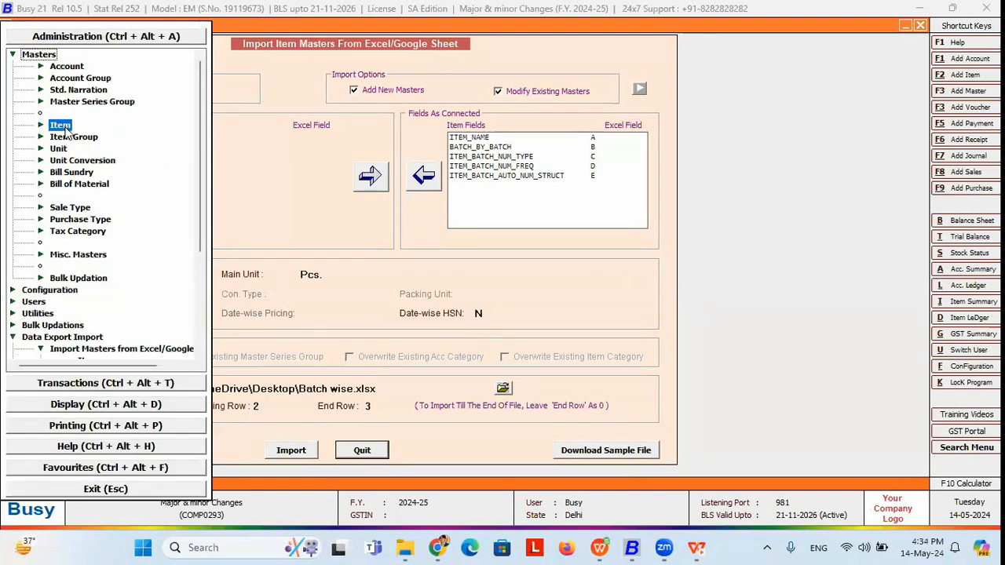
pyautogui.click(88, 154)
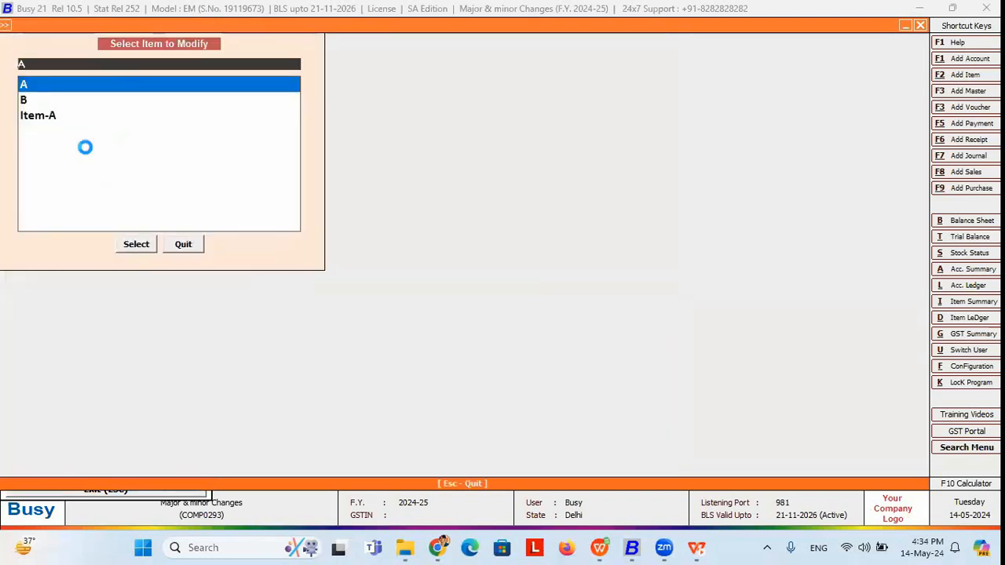
pyautogui.press('Return')
pyautogui.press('Escape')
pyautogui.press('Down')
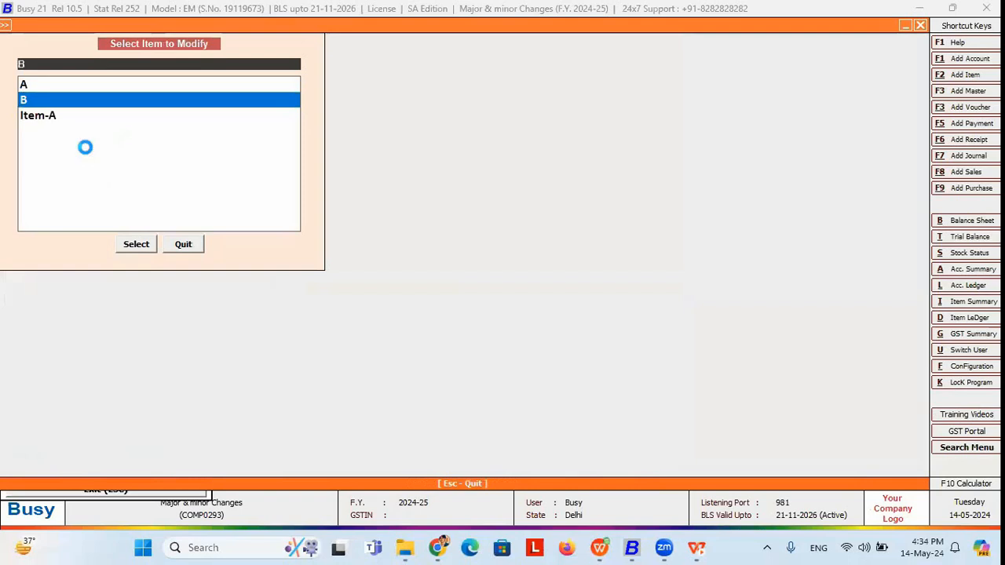
pyautogui.press('Return')
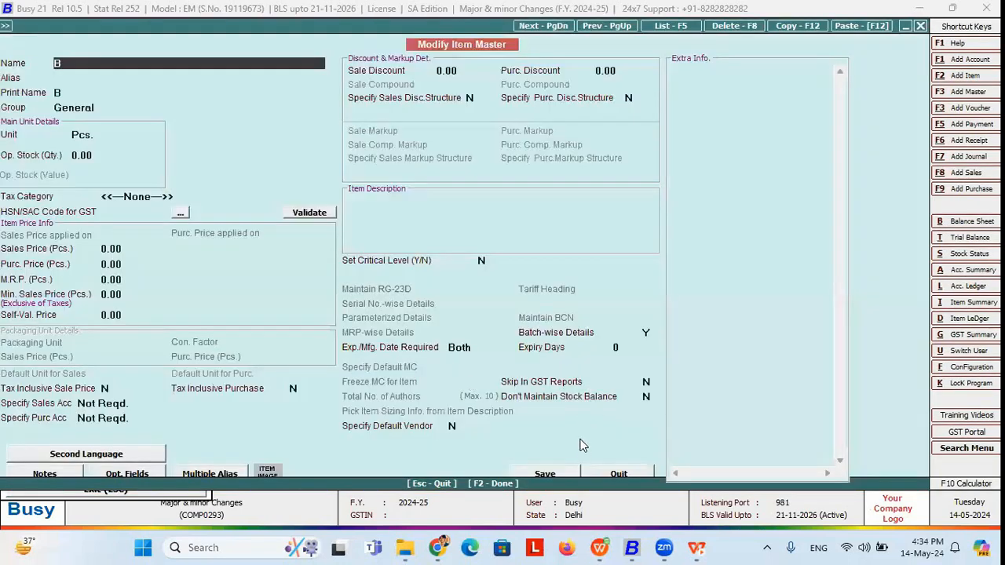
# Step: Save item B without an HSN/SAC code to reach its batch numbering details, and compare the renumbering frequency with the workbook's Freq column
pyautogui.click(560, 472)
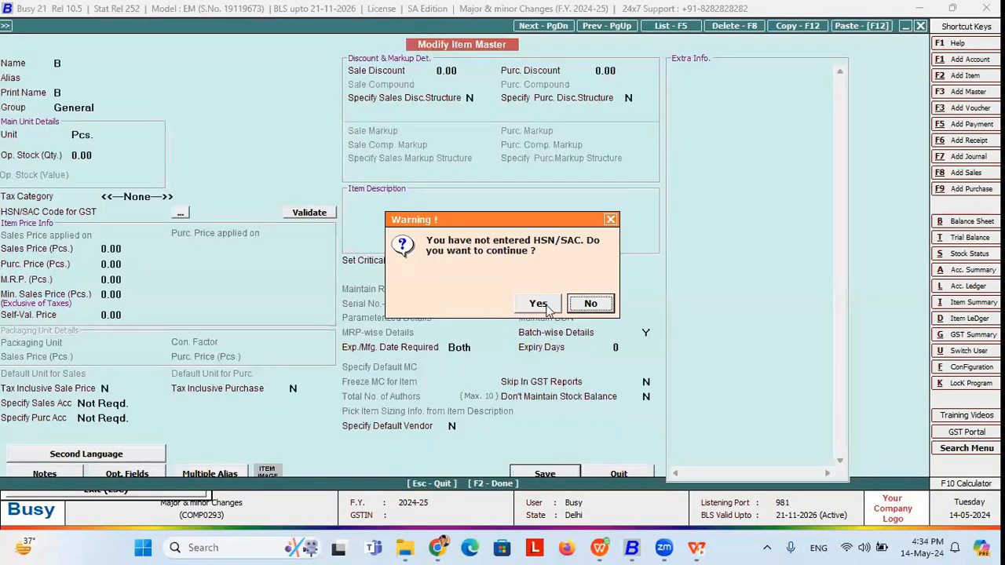
pyautogui.click(548, 307)
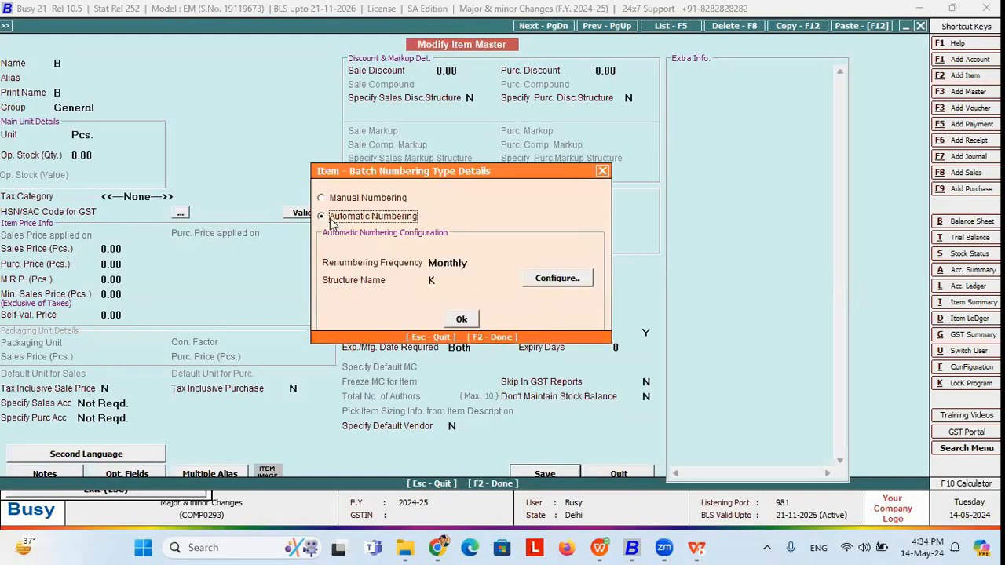
pyautogui.click(476, 265)
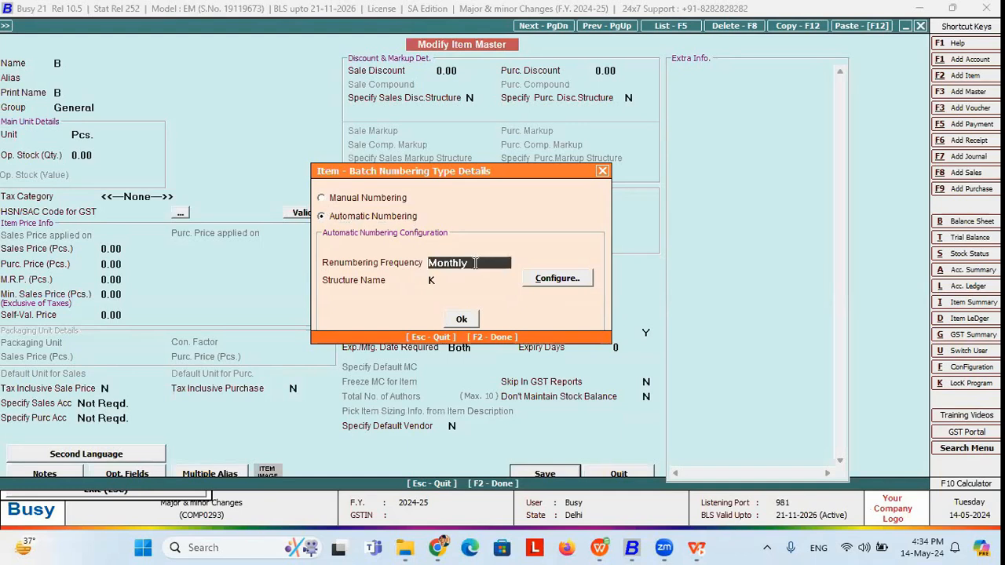
pyautogui.hotkey('alt', 'Tab')
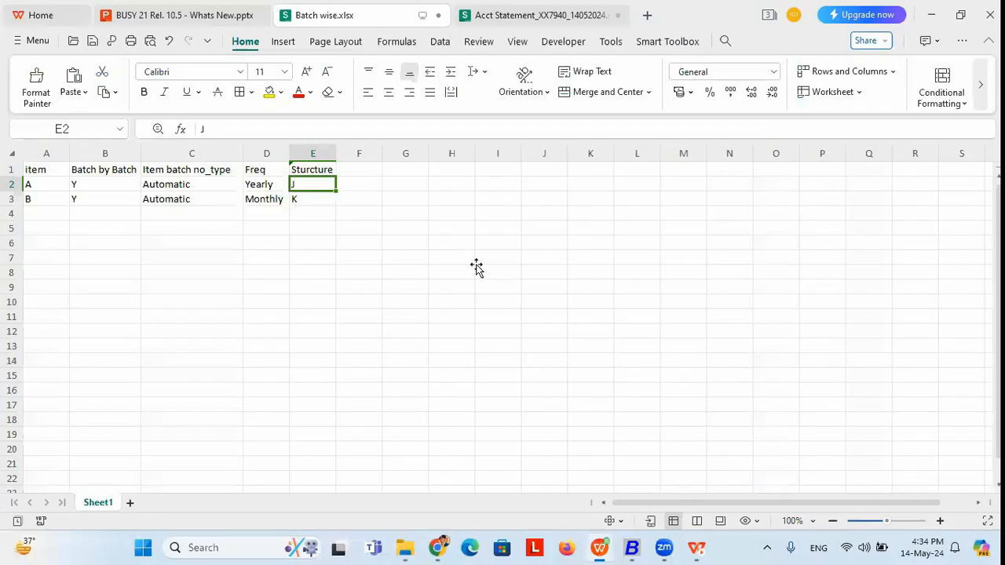
pyautogui.click(267, 200)
pyautogui.hotkey('alt', 'Tab')
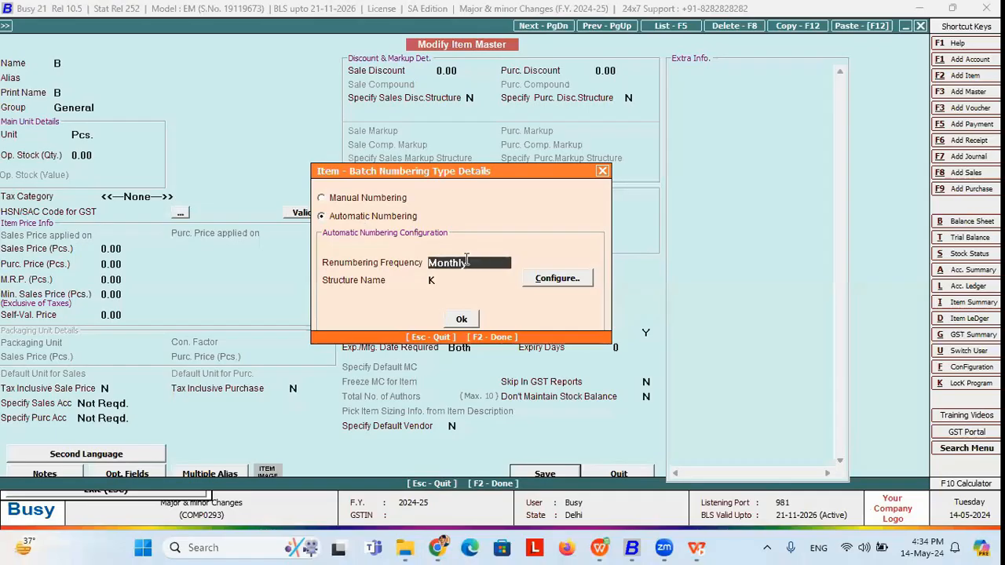
# Step: Keep Monthly as item B's renumbering frequency and compare its structure name with the structure cell for B in the workbook
pyautogui.click(478, 262)
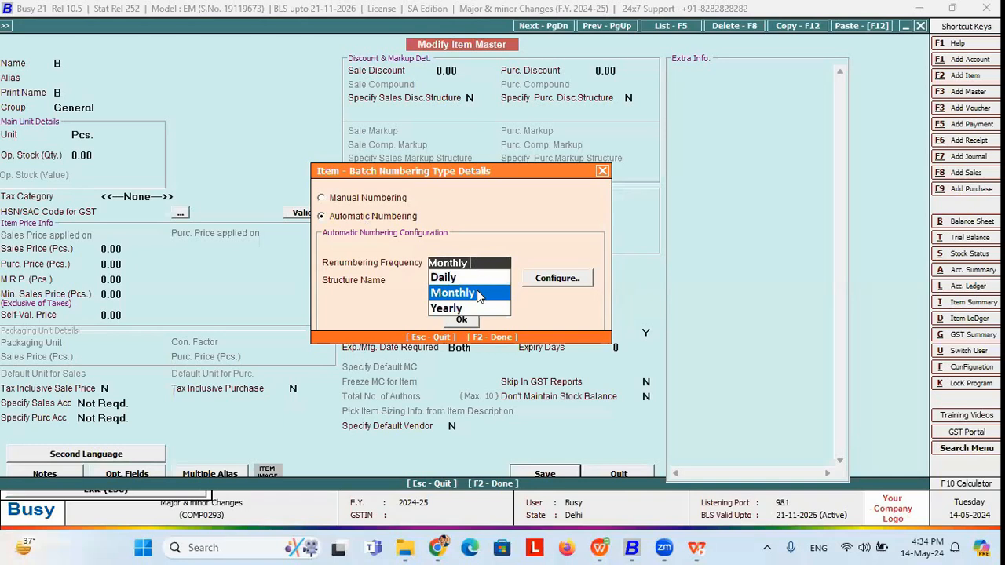
pyautogui.click(477, 293)
pyautogui.click(445, 283)
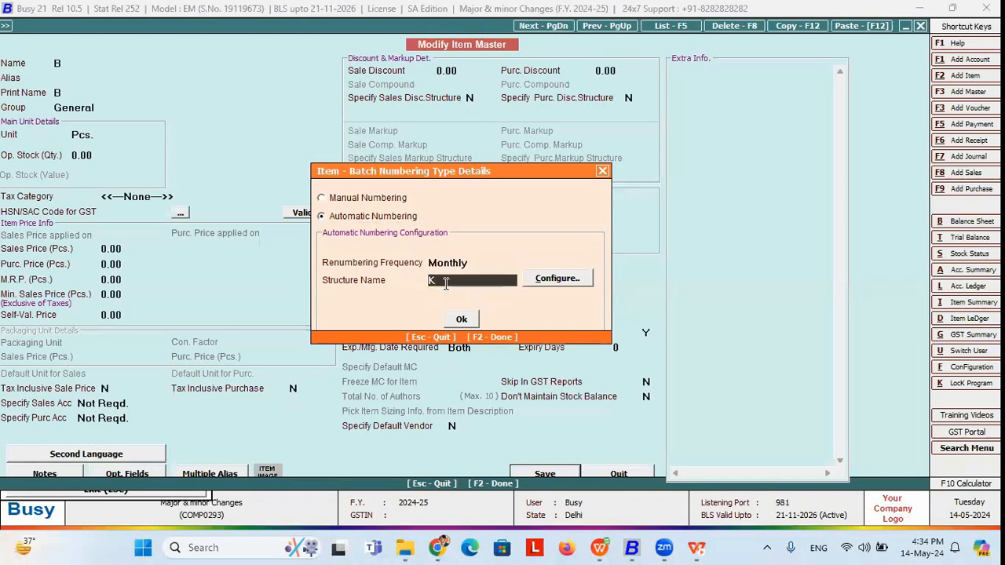
pyautogui.hotkey('alt', 'Tab')
pyautogui.click(302, 200)
pyautogui.write('K')
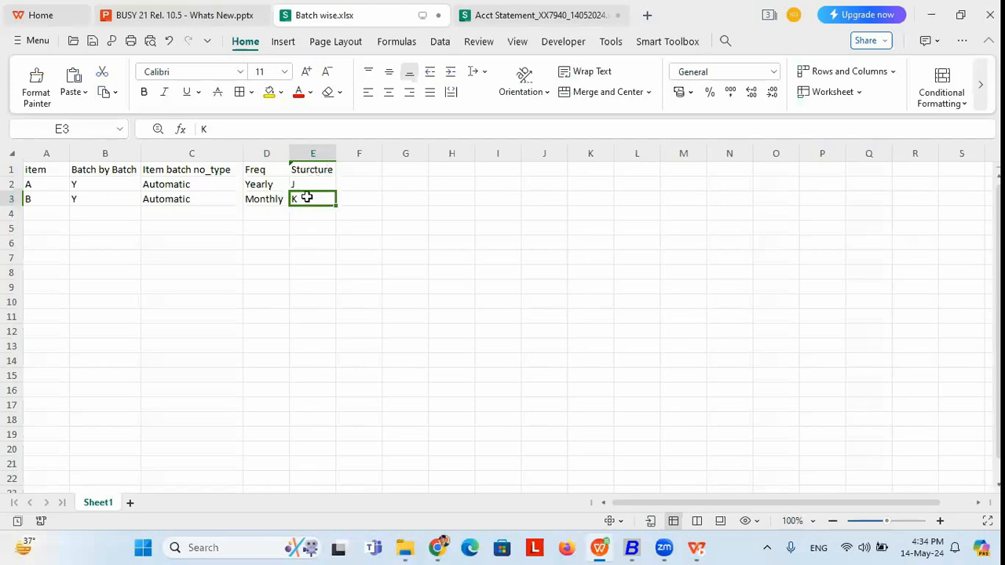
pyautogui.hotkey('alt', 'Tab')
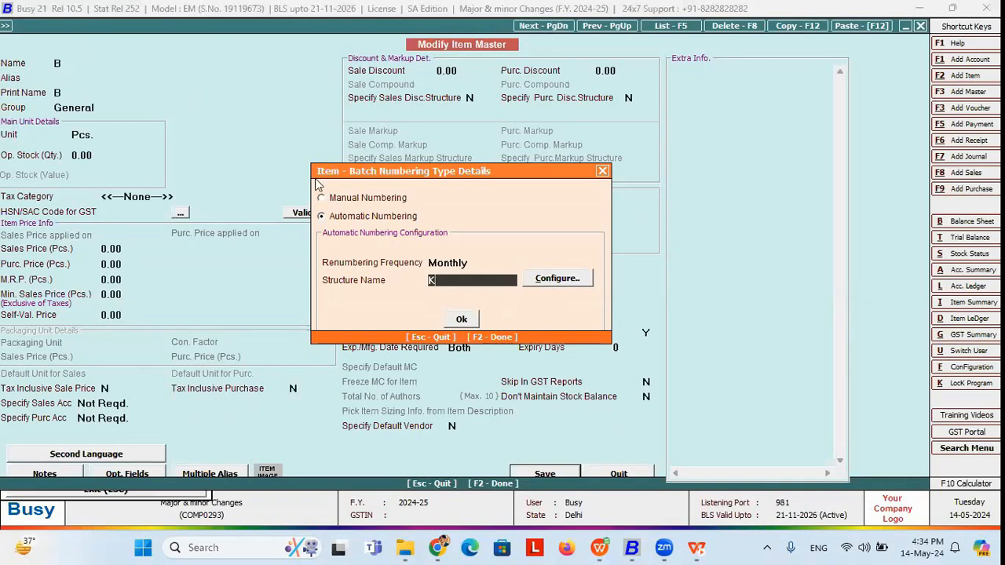
# Step: Close item B's batch numbering details and reopen them by saving the item again without an HSN/SAC code
pyautogui.press('F2')
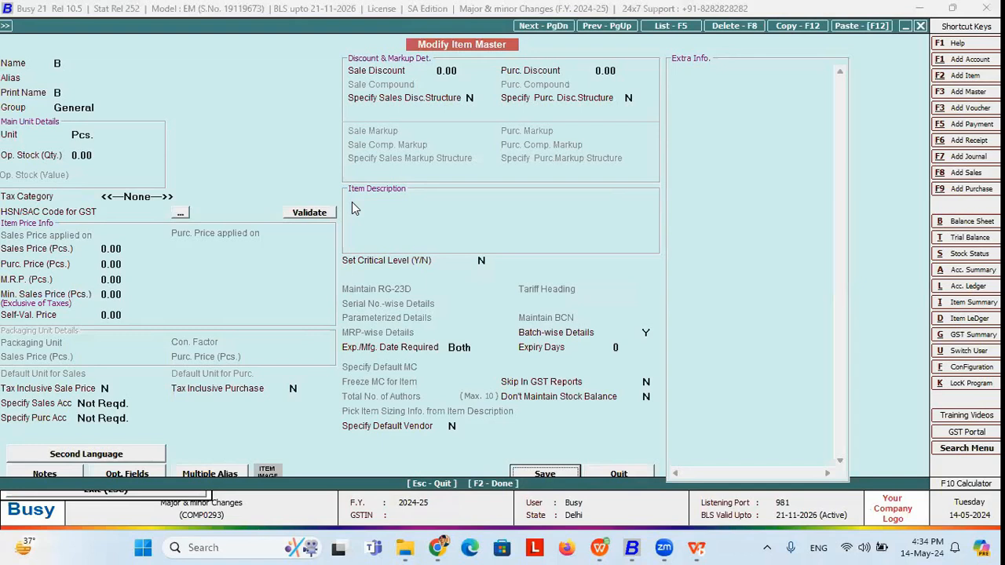
pyautogui.click(564, 476)
pyautogui.click(590, 303)
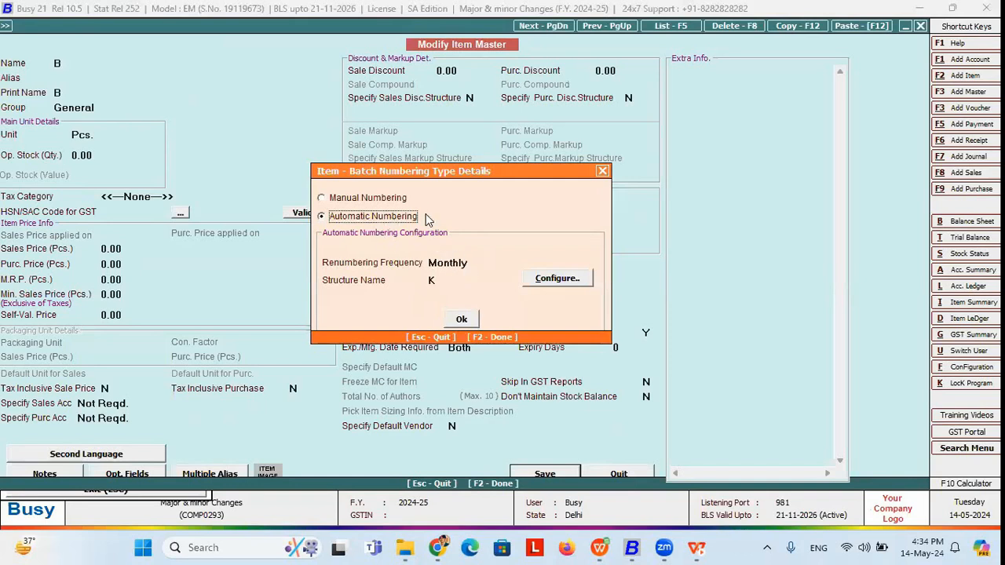
# Step: Switch to the What's New presentation and advance to the minor change about the HO-BO Model voucher audit trail
pyautogui.hotkey('alt', 'Tab')
pyautogui.hotkey('alt', 'Tab')
pyautogui.hotkey('alt', 'Tab')
pyautogui.press('Right')
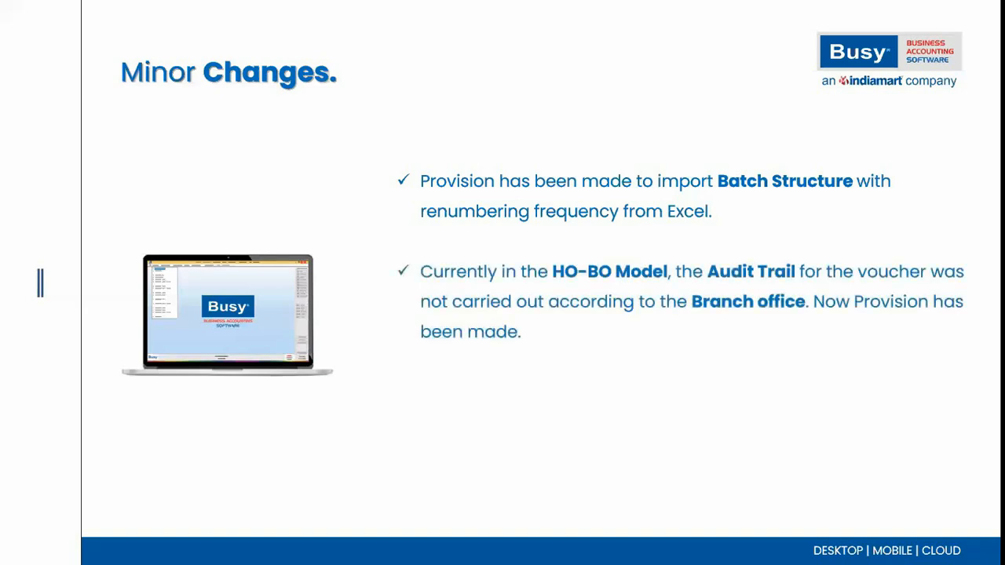